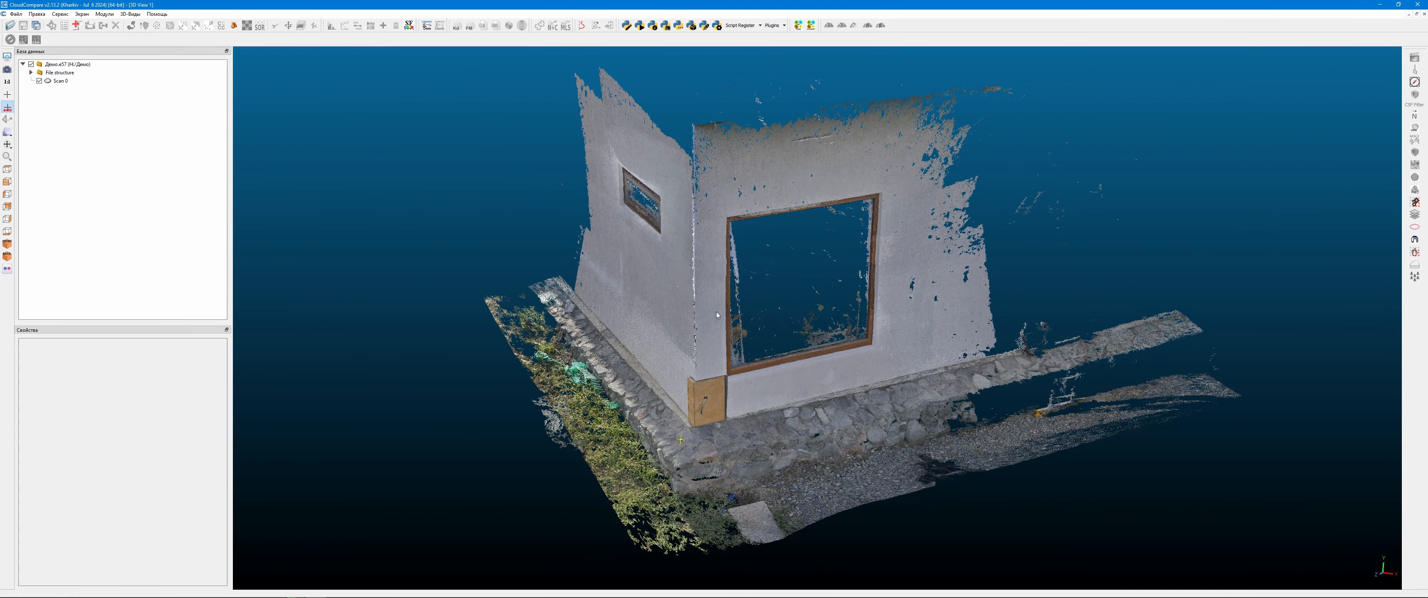
- Examine the scanned building corner, with its two windows and stone plinth, from several angles
{"action": "left_click_drag", "start_coordinate": [721, 265], "coordinate": [783, 236]}
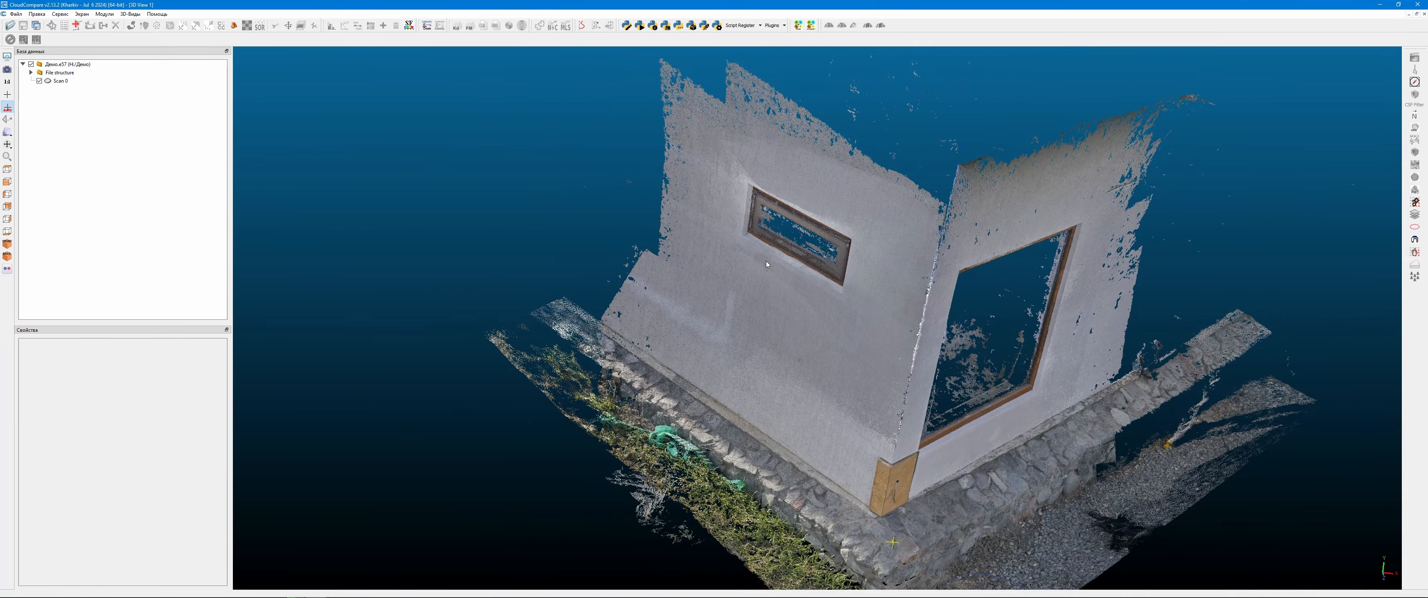
{"action": "left_click_drag", "start_coordinate": [855, 266], "coordinate": [821, 282]}
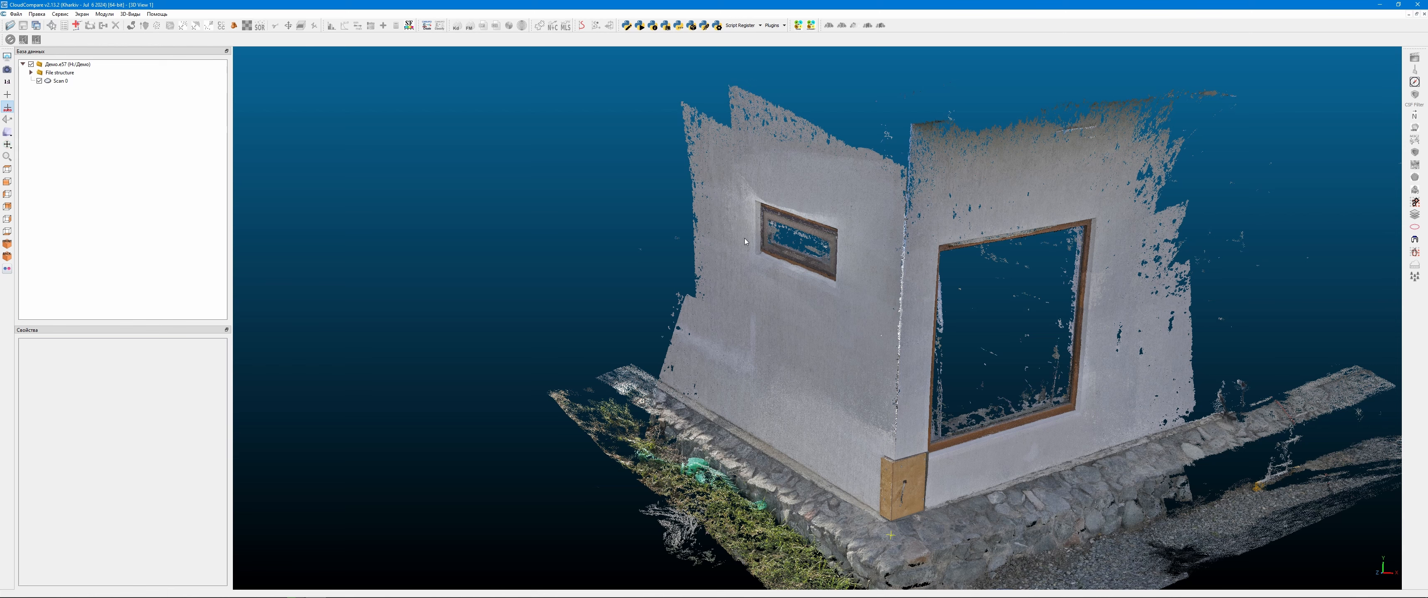
{"action": "scroll", "coordinate": [992, 369], "scroll_direction": "up", "scroll_amount": 4}
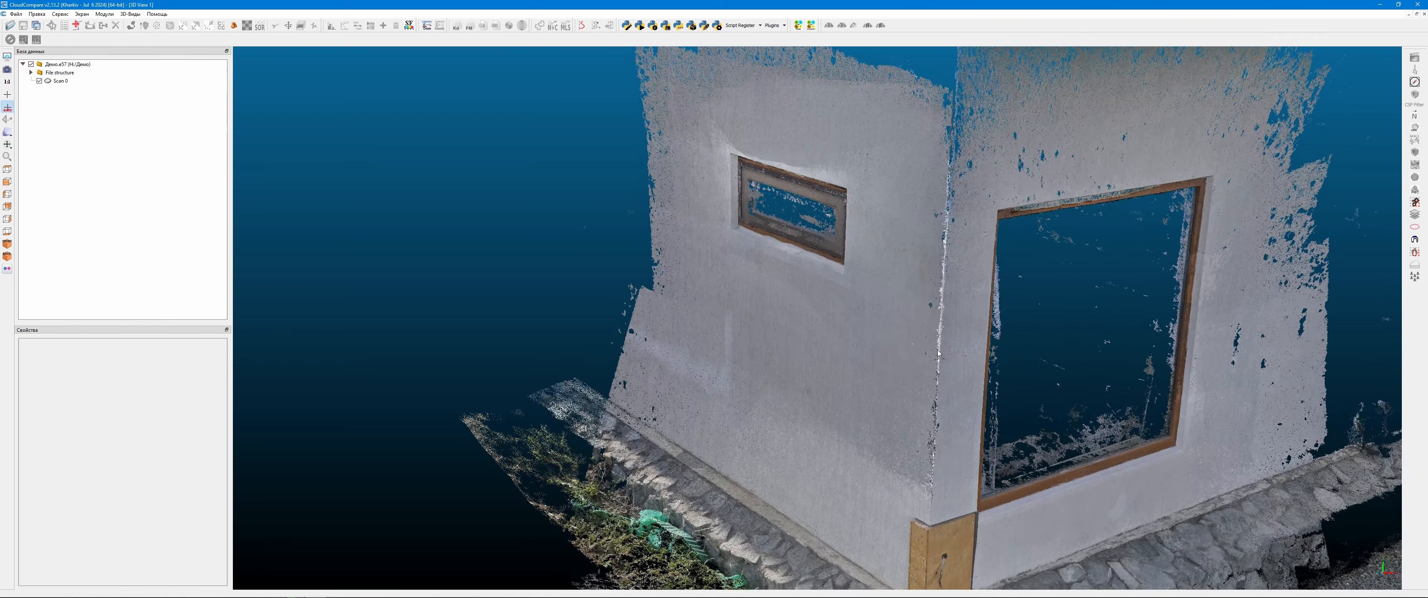
{"action": "scroll", "coordinate": [1031, 374], "scroll_direction": "down", "scroll_amount": 6}
{"action": "right_click_drag", "start_coordinate": [980, 355], "coordinate": [857, 326]}
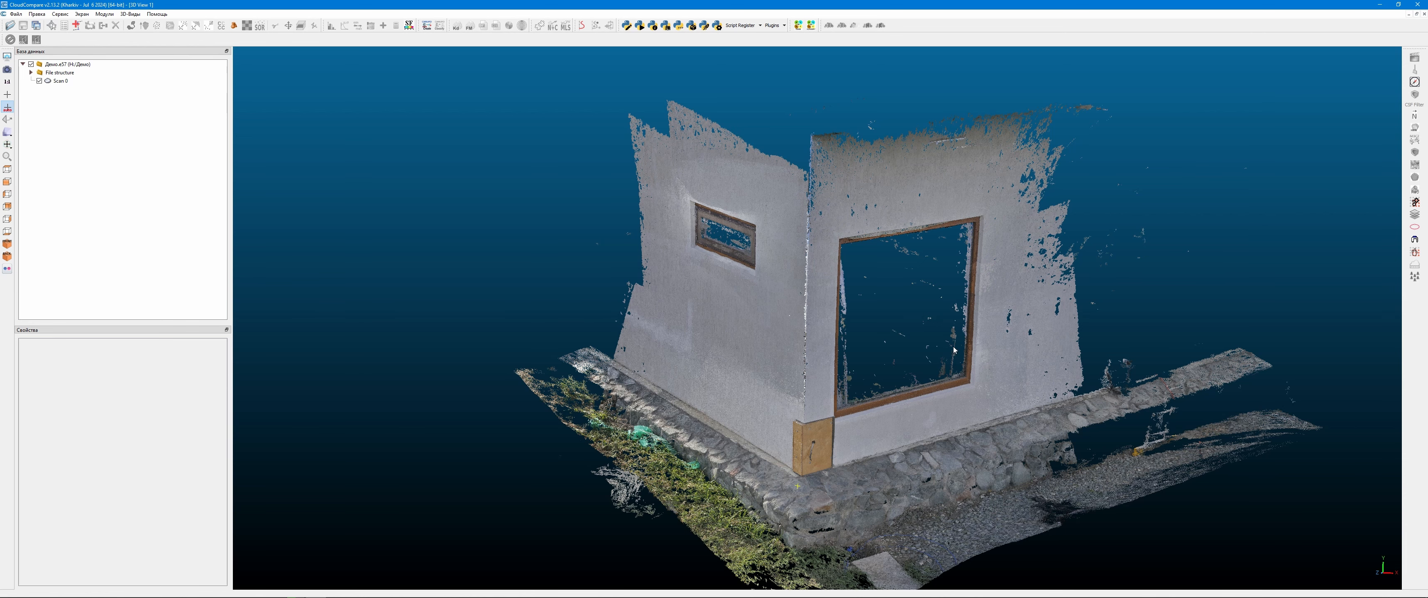
{"action": "left_click_drag", "start_coordinate": [954, 348], "coordinate": [814, 423]}
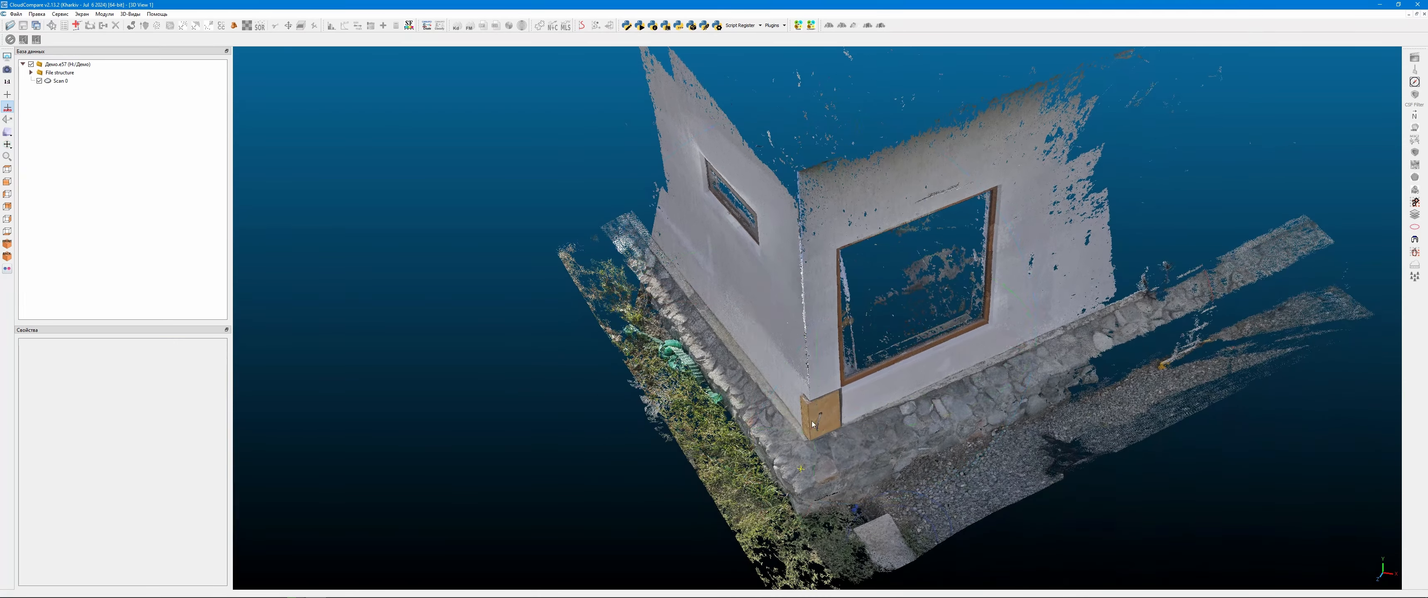
- Select the Scan 0 cloud and examine its orientation against its bounding box from several angles
{"action": "left_click", "coordinate": [50, 82]}
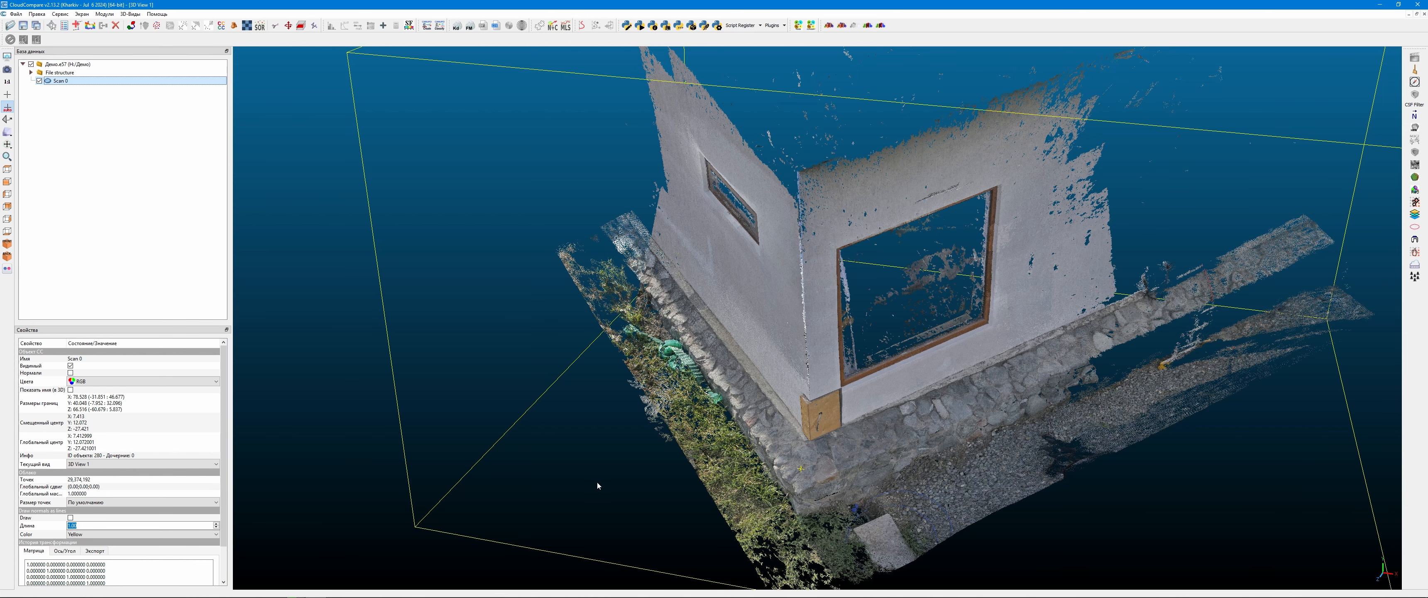
{"action": "left_click_drag", "start_coordinate": [597, 486], "coordinate": [954, 320]}
{"action": "scroll", "coordinate": [939, 377], "scroll_direction": "down", "scroll_amount": 4}
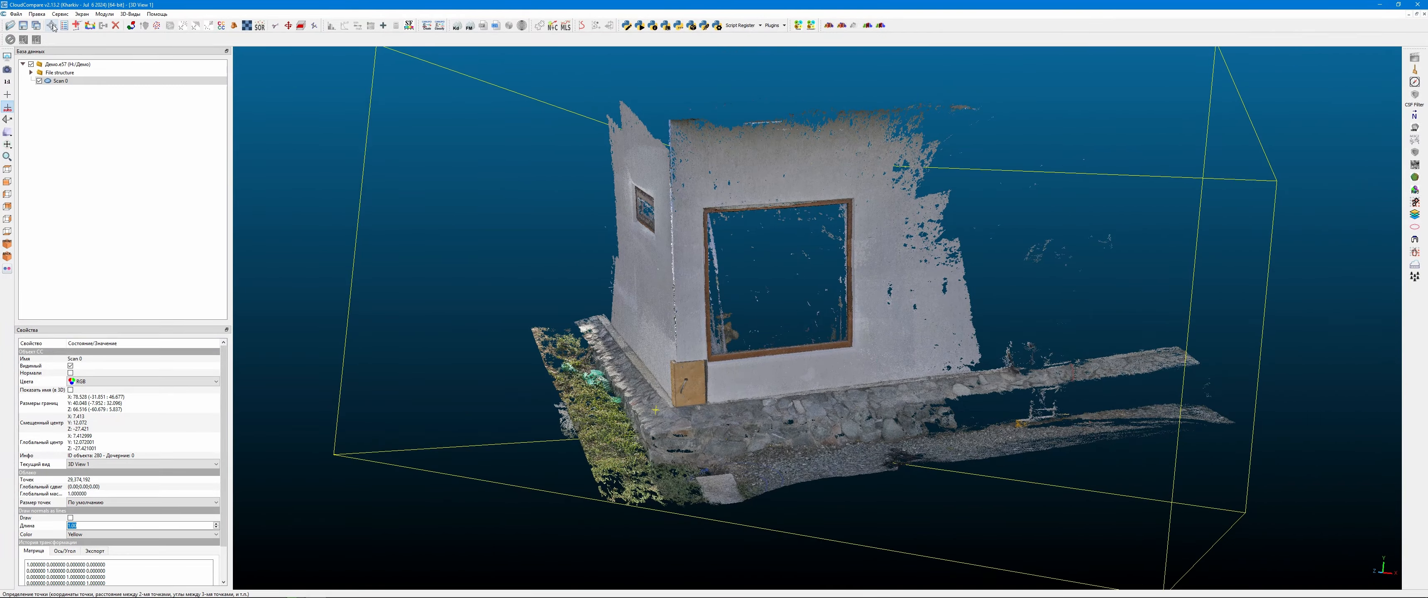
{"action": "left_click_drag", "start_coordinate": [542, 249], "coordinate": [596, 268]}
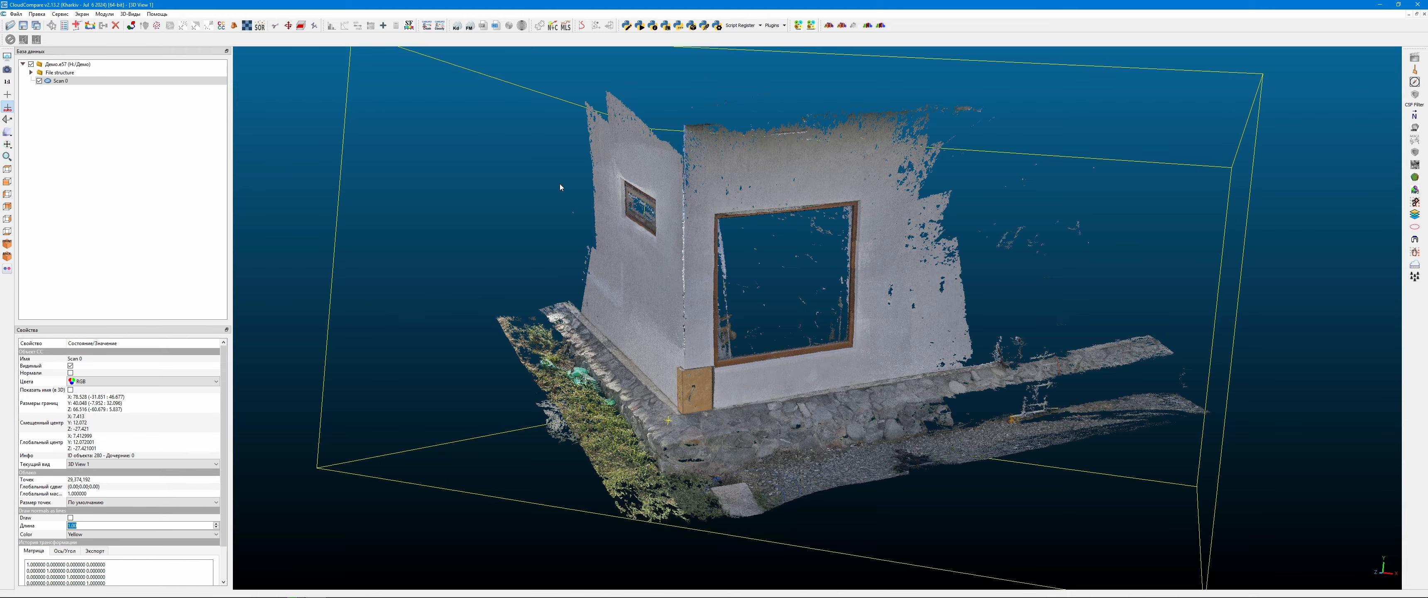
{"action": "mouse_move", "coordinate": [756, 291]}
{"action": "left_mouse_down"}
{"action": "mouse_move", "coordinate": [599, 274]}
{"action": "mouse_move", "coordinate": [913, 332]}
{"action": "mouse_move", "coordinate": [998, 323]}
{"action": "mouse_move", "coordinate": [777, 320]}
{"action": "mouse_move", "coordinate": [768, 287]}
{"action": "left_mouse_up"}
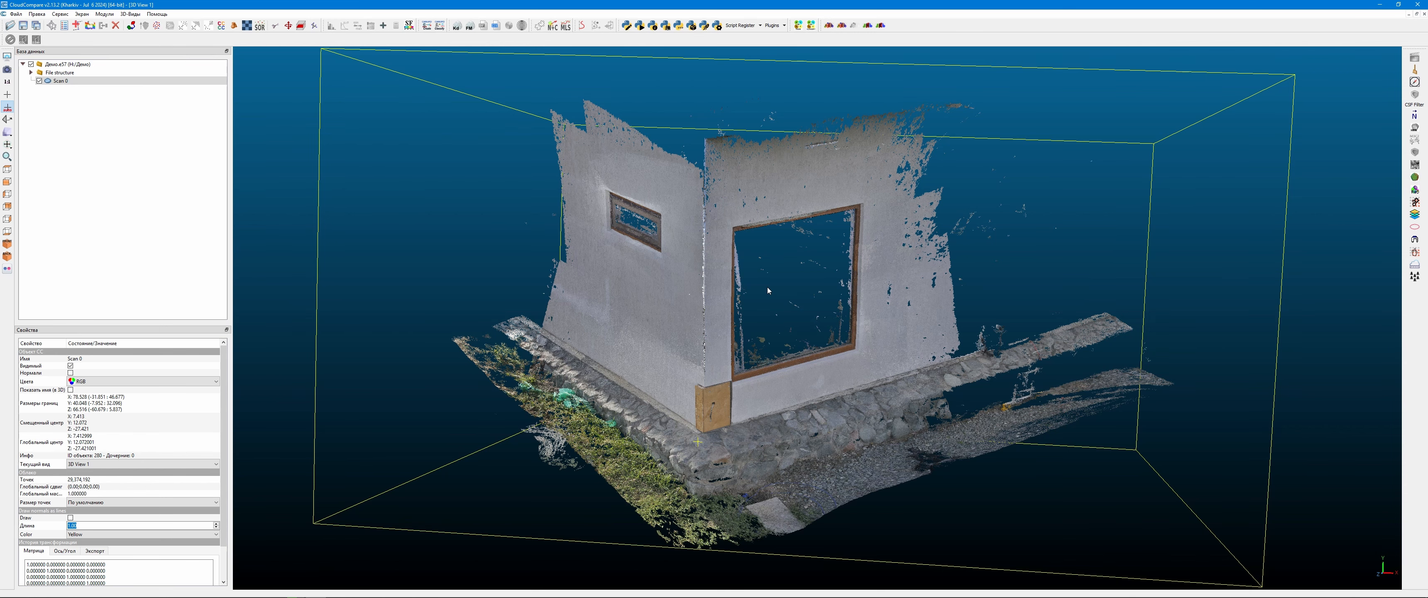
{"action": "left_click_drag", "start_coordinate": [769, 288], "coordinate": [803, 286]}
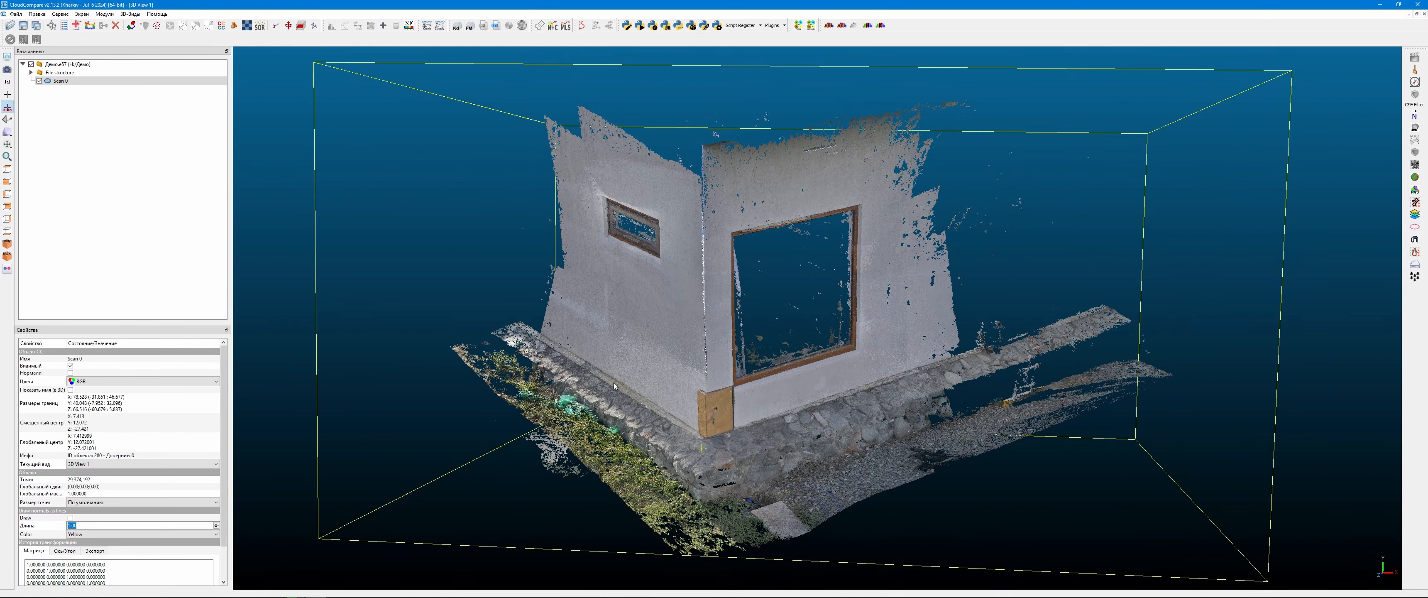
{"action": "left_click_drag", "start_coordinate": [1105, 274], "coordinate": [606, 381]}
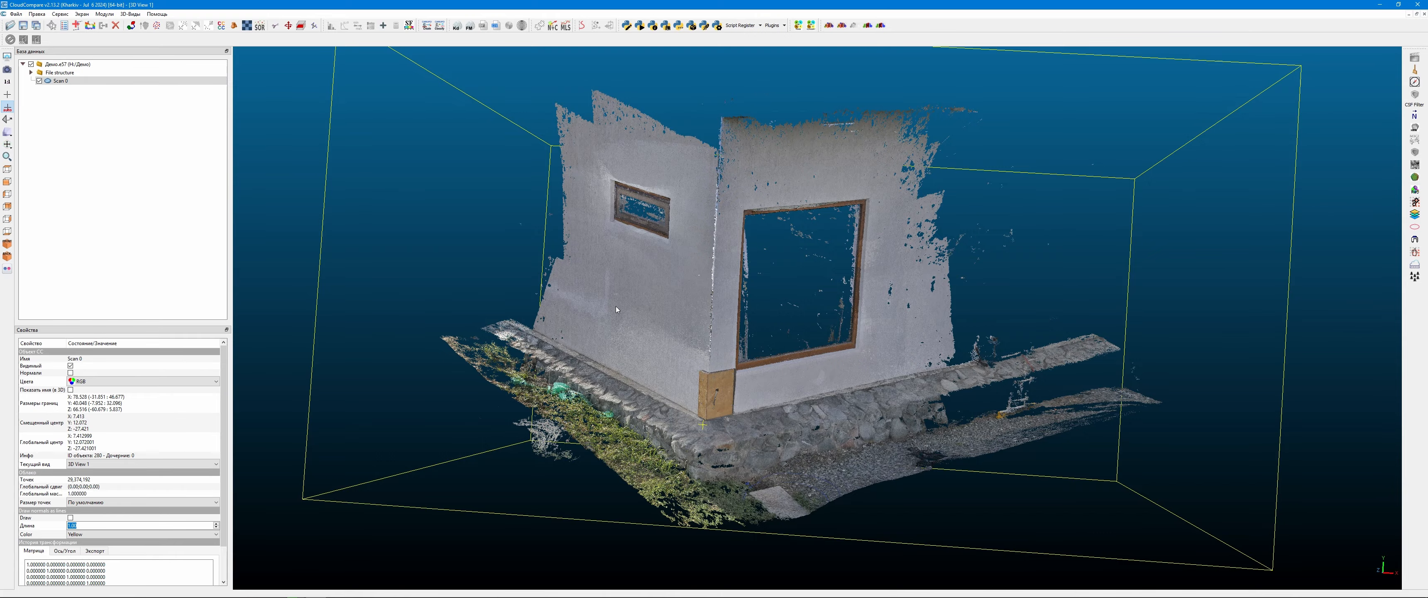
{"action": "left_click_drag", "start_coordinate": [803, 359], "coordinate": [845, 414]}
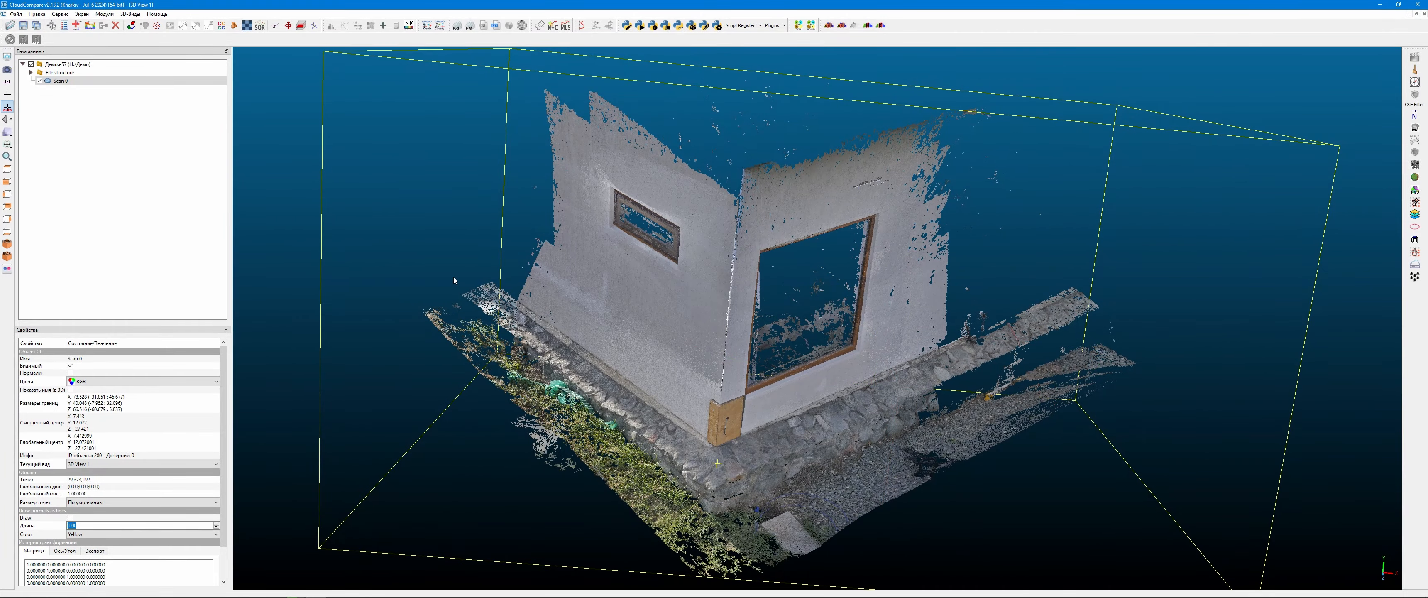
- Level the Scan 0 cloud by picking three points of the horizontal plane along the stone plinth around the building corner
{"action": "left_click", "coordinate": [59, 14]}
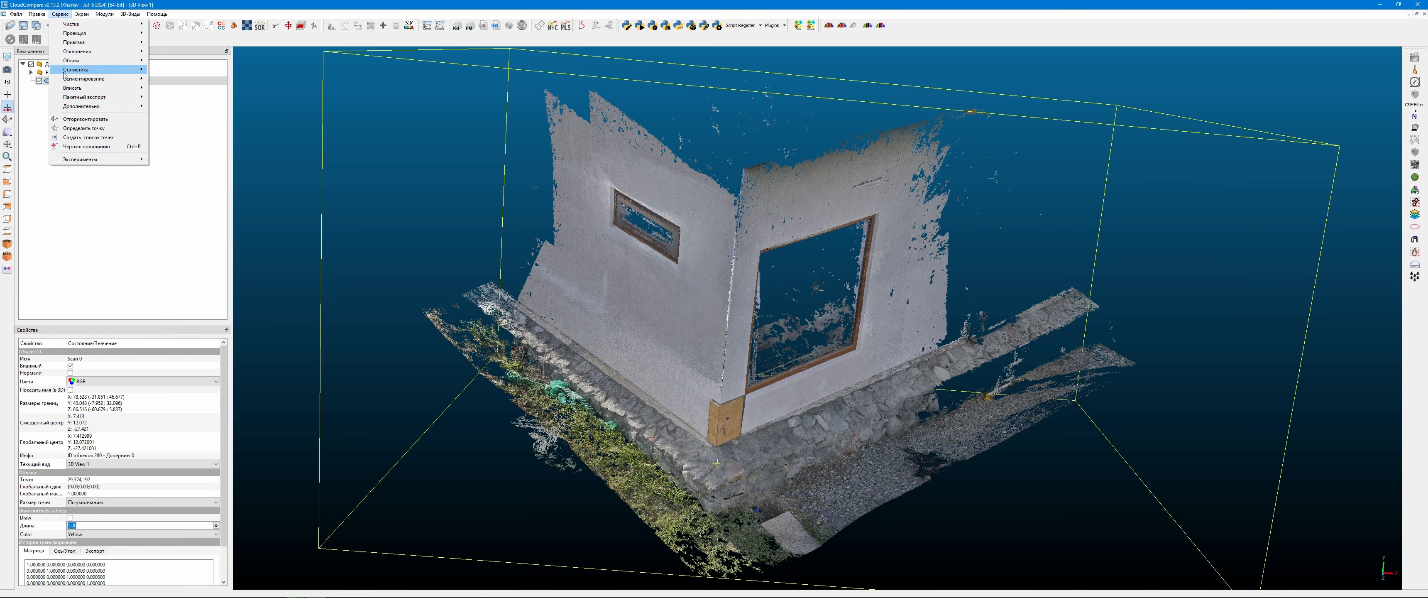
{"action": "left_click", "coordinate": [77, 119]}
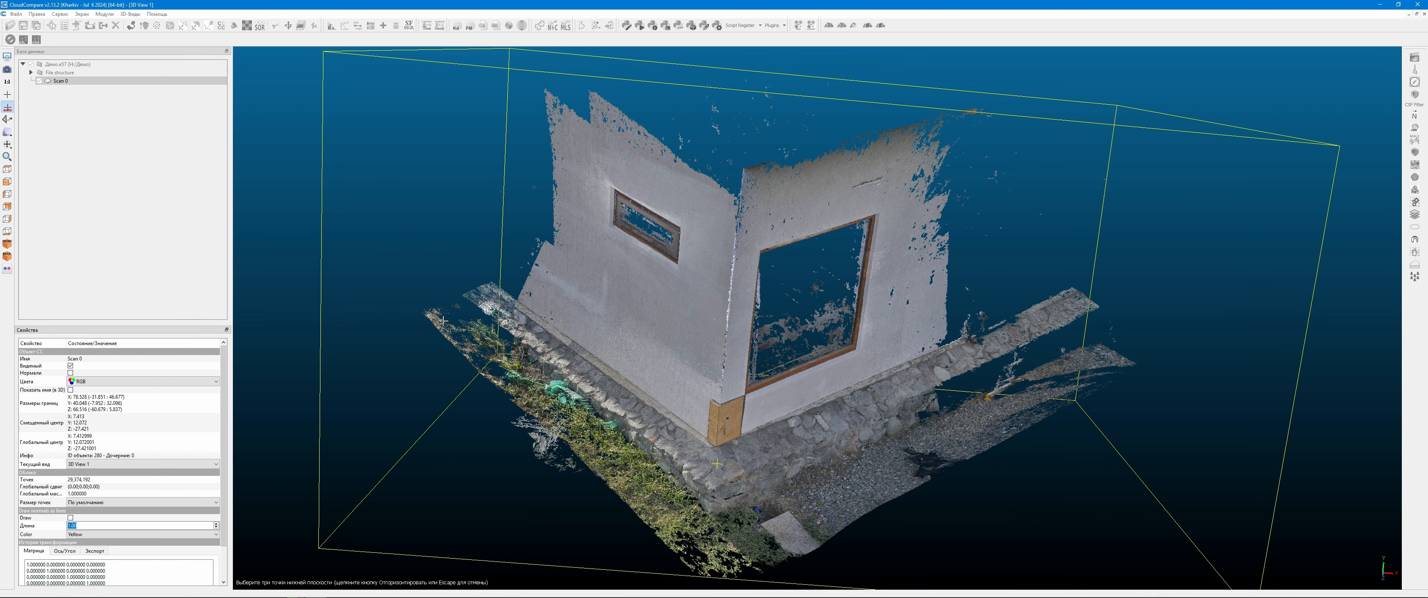
{"action": "scroll", "coordinate": [398, 309], "scroll_direction": "up", "scroll_amount": 2}
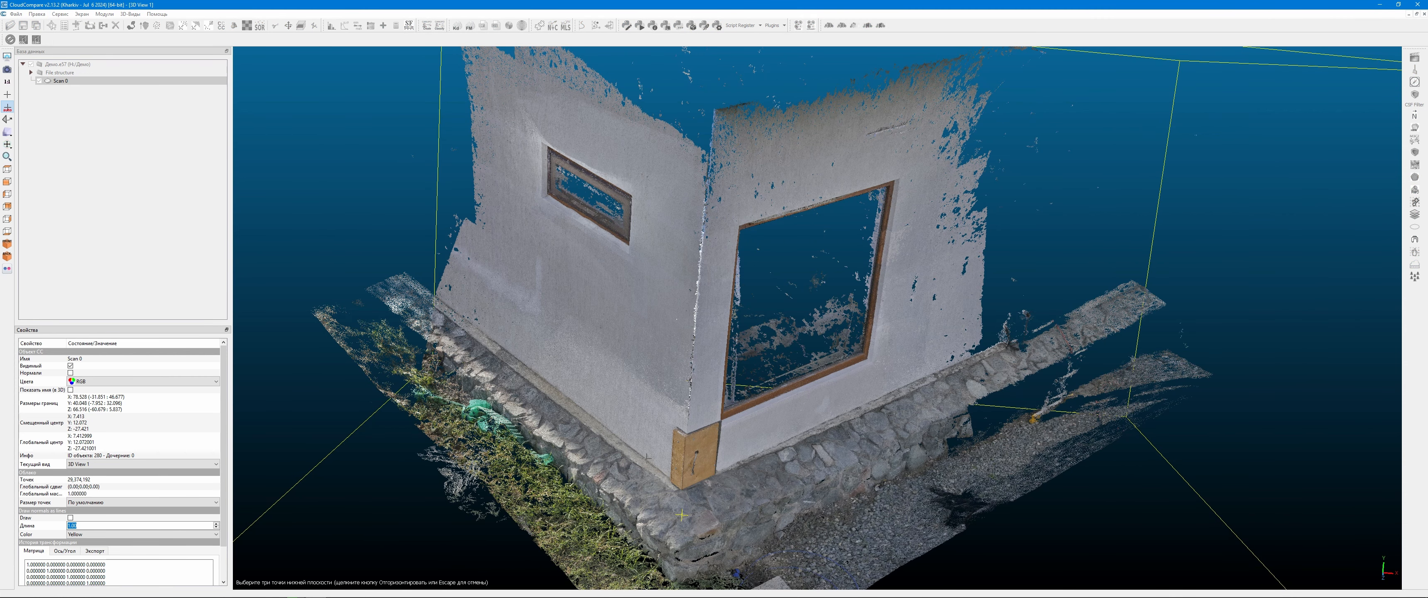
{"action": "scroll", "coordinate": [817, 318], "scroll_direction": "up", "scroll_amount": 2}
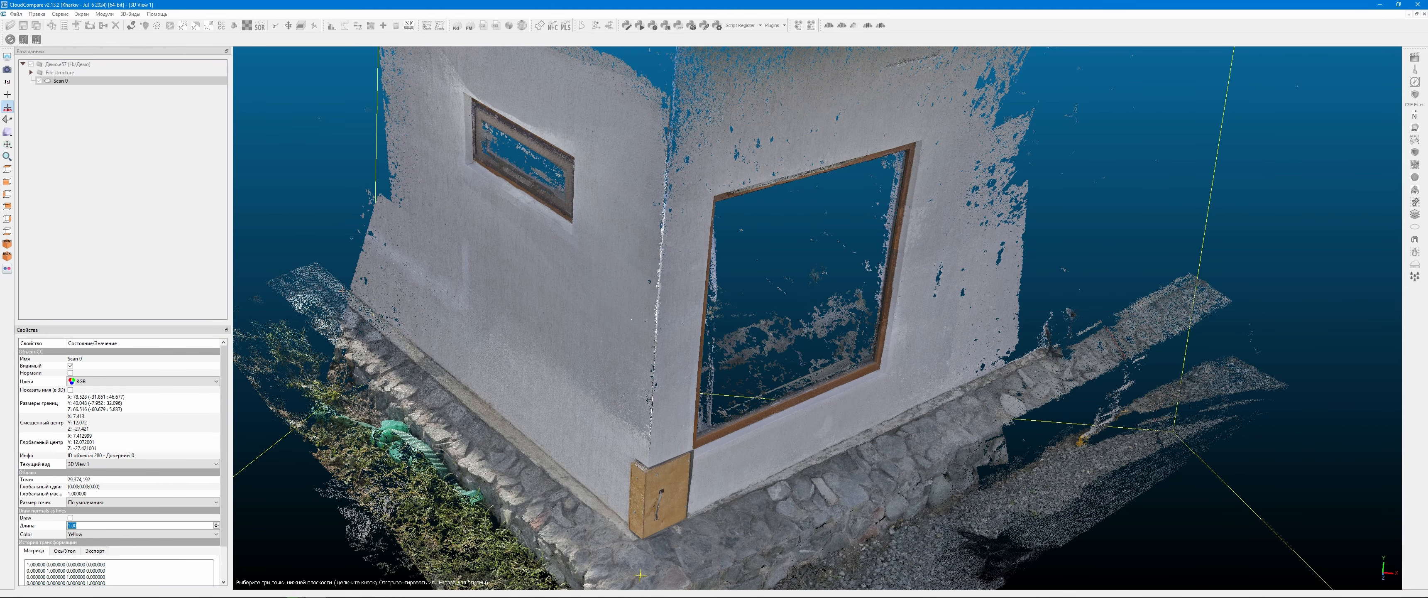
{"action": "left_click", "coordinate": [412, 363]}
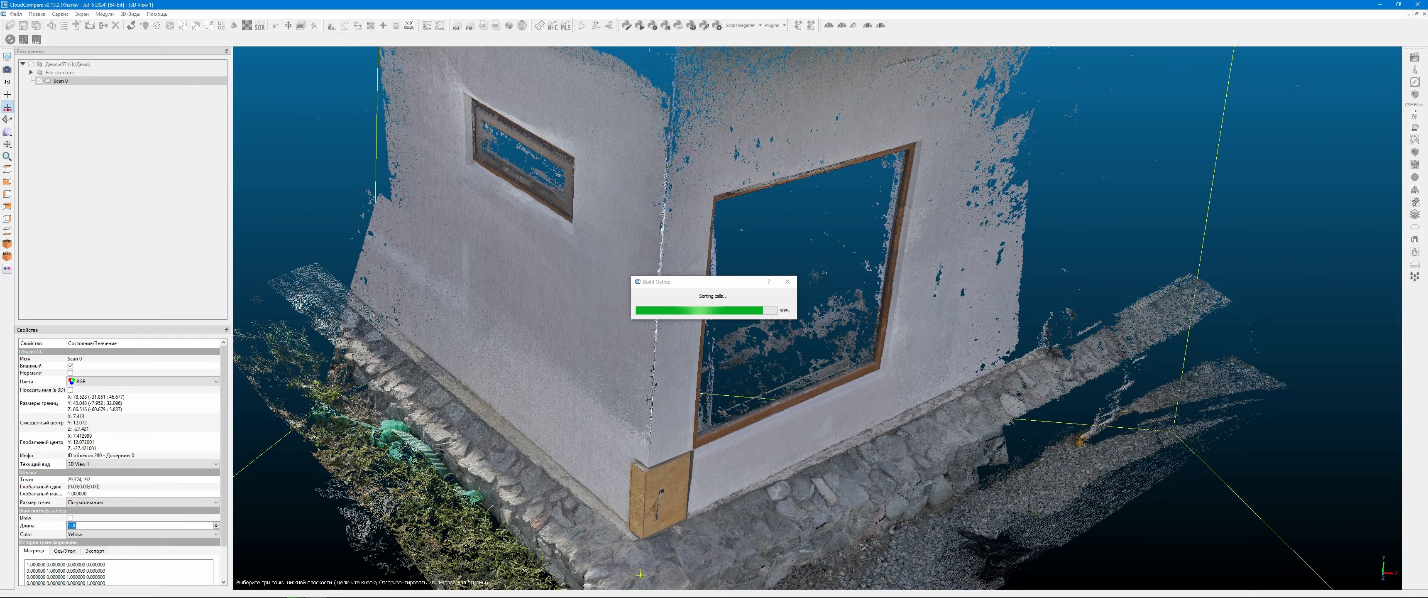
{"action": "scroll", "coordinate": [742, 564], "scroll_direction": "up", "scroll_amount": 6}
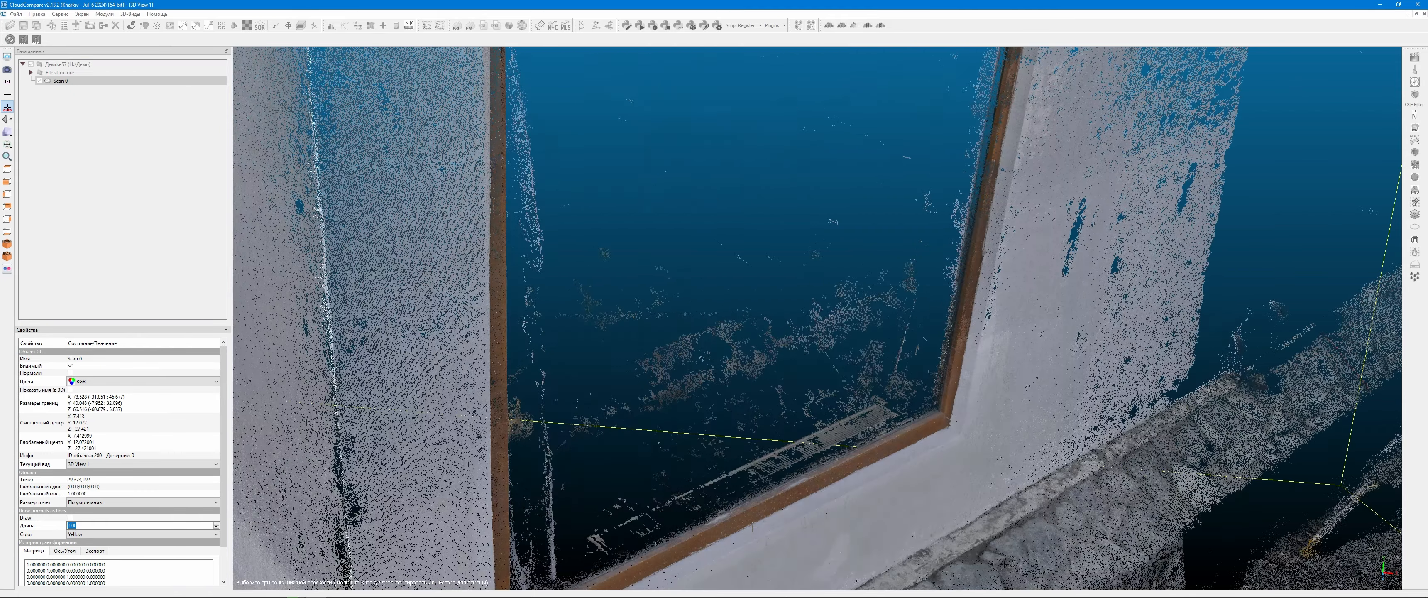
{"action": "right_click_drag", "start_coordinate": [576, 527], "coordinate": [734, 238]}
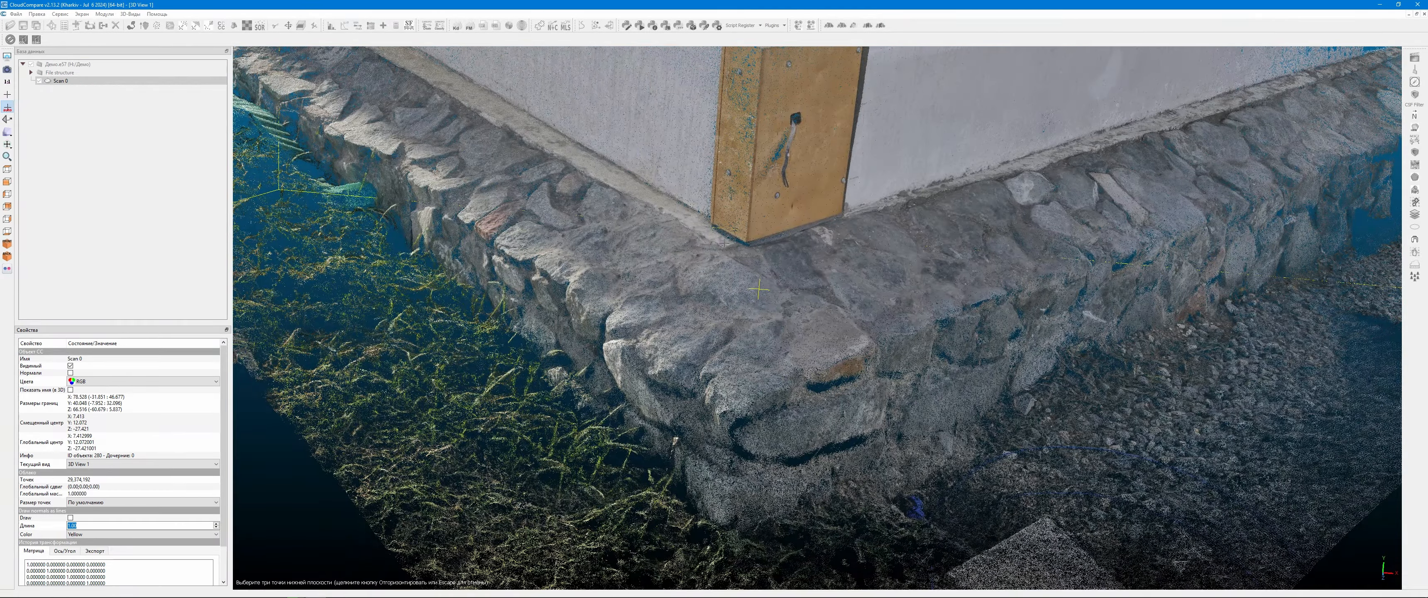
{"action": "left_click_drag", "start_coordinate": [1069, 297], "coordinate": [803, 335]}
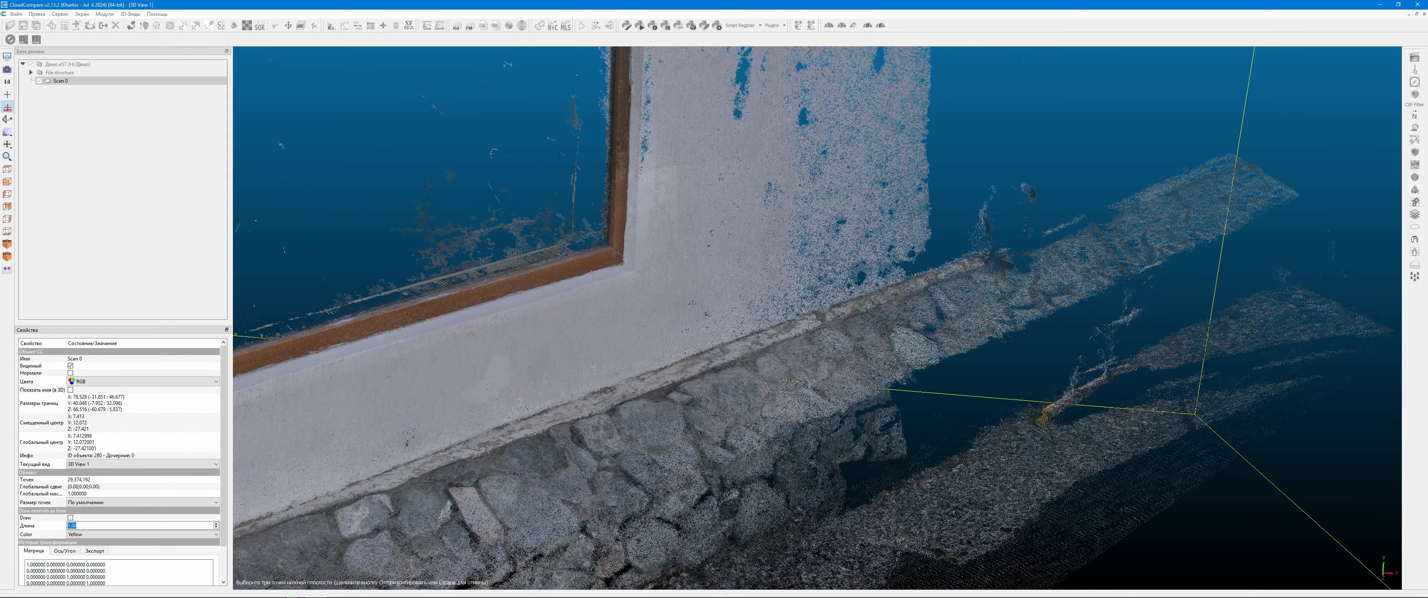
{"action": "left_click", "coordinate": [806, 435]}
{"action": "left_click_drag", "start_coordinate": [888, 450], "coordinate": [752, 428]}
- Check the levelled cloud in the front, back and right views and from several oblique angles
{"action": "left_click", "coordinate": [6, 183]}
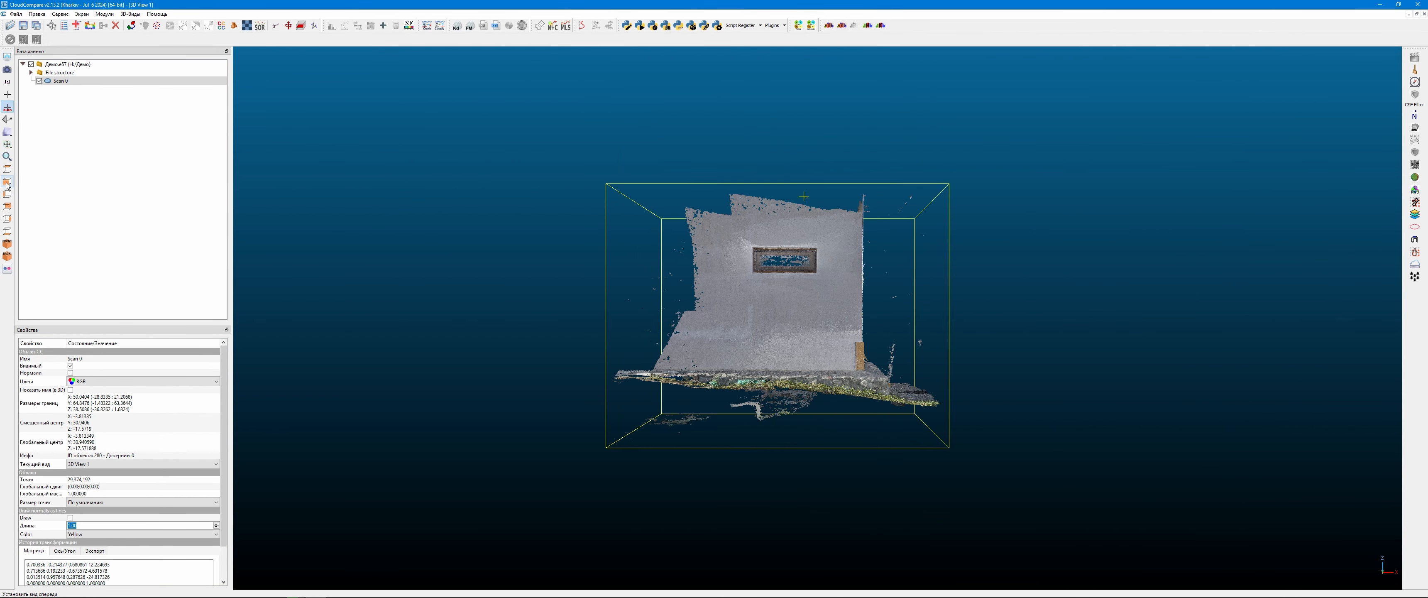
{"action": "left_click", "coordinate": [8, 208]}
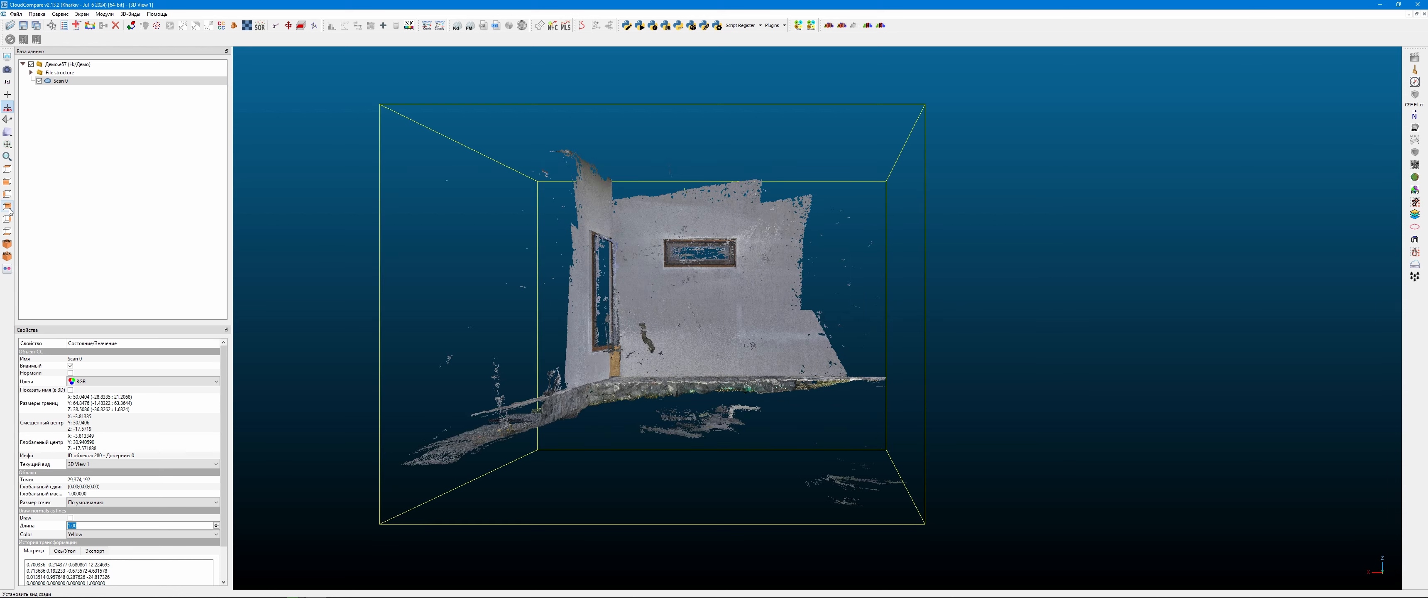
{"action": "left_click", "coordinate": [8, 220]}
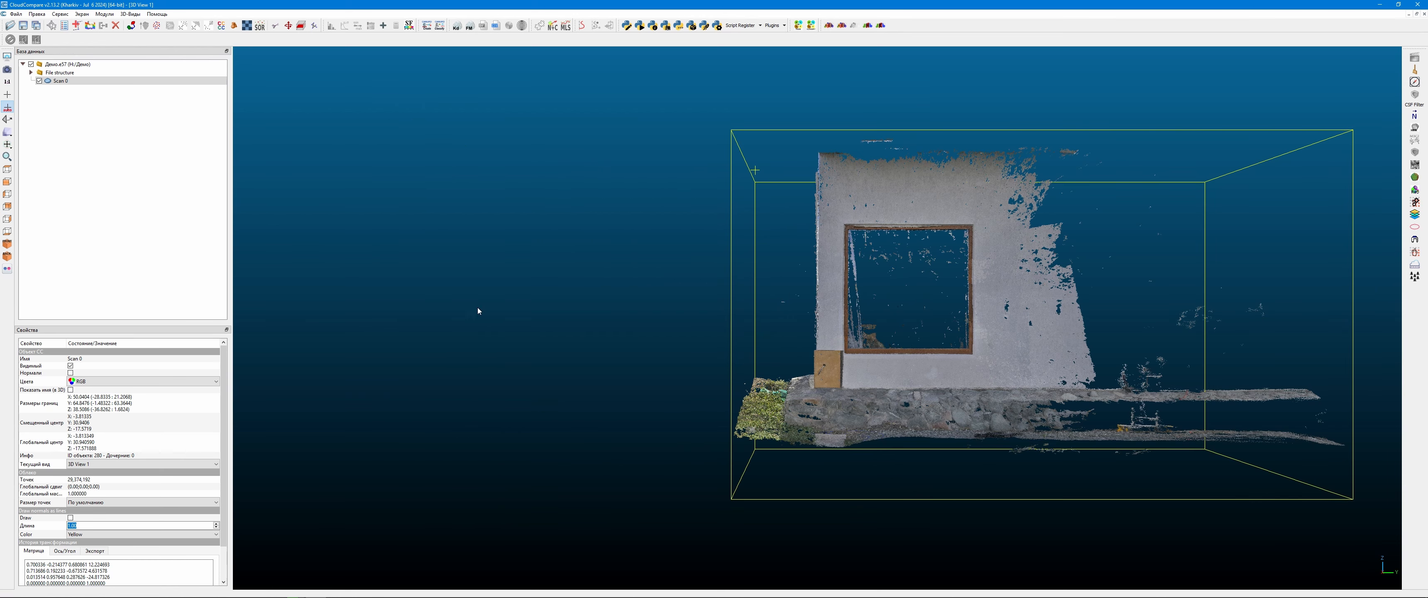
{"action": "left_click_drag", "start_coordinate": [478, 310], "coordinate": [778, 331]}
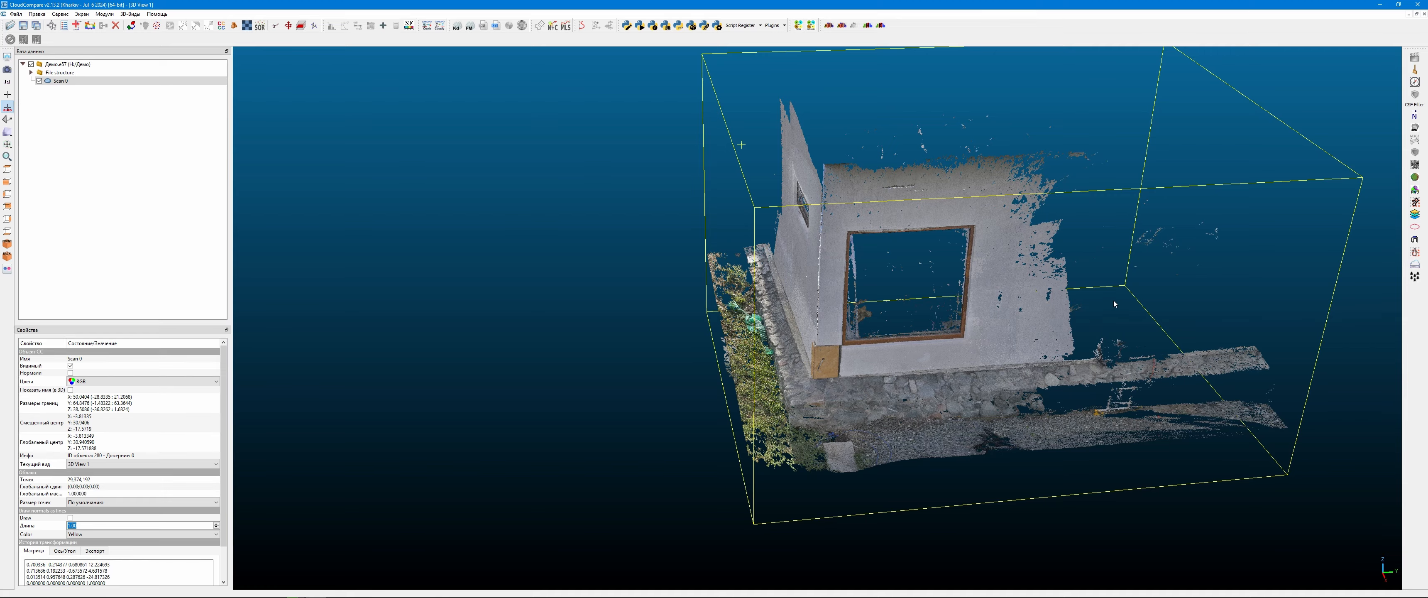
{"action": "left_click_drag", "start_coordinate": [1114, 304], "coordinate": [666, 367]}
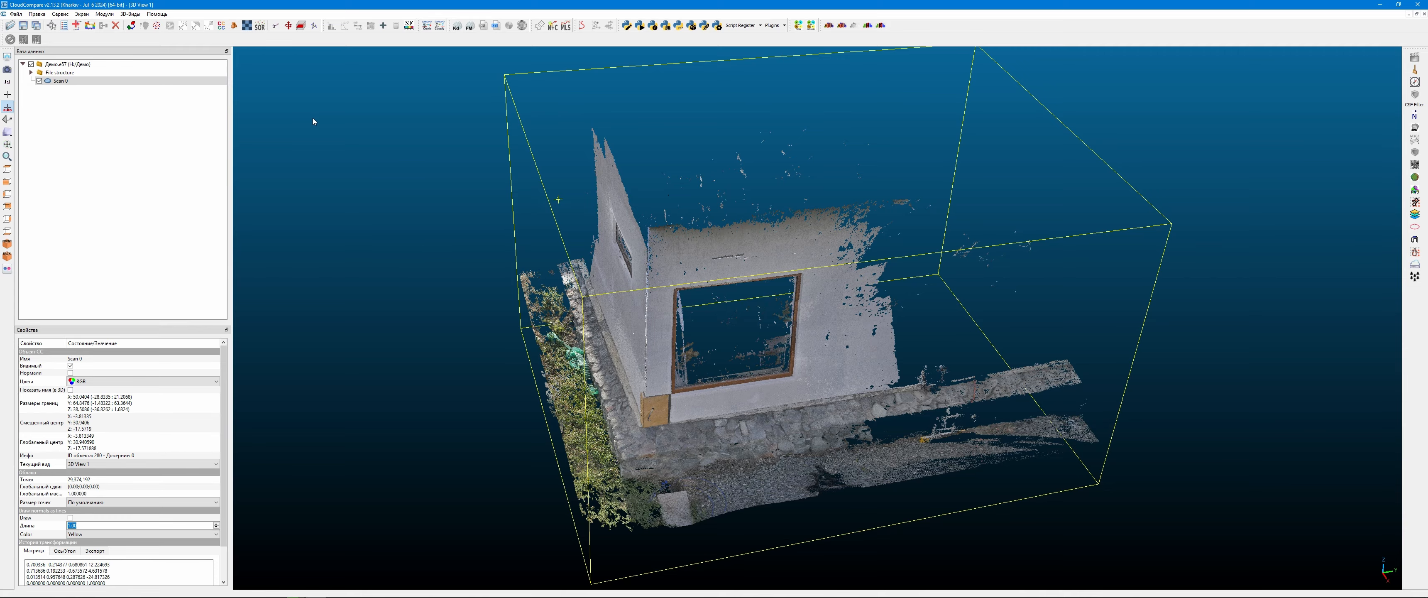
{"action": "left_click_drag", "start_coordinate": [687, 264], "coordinate": [607, 253]}
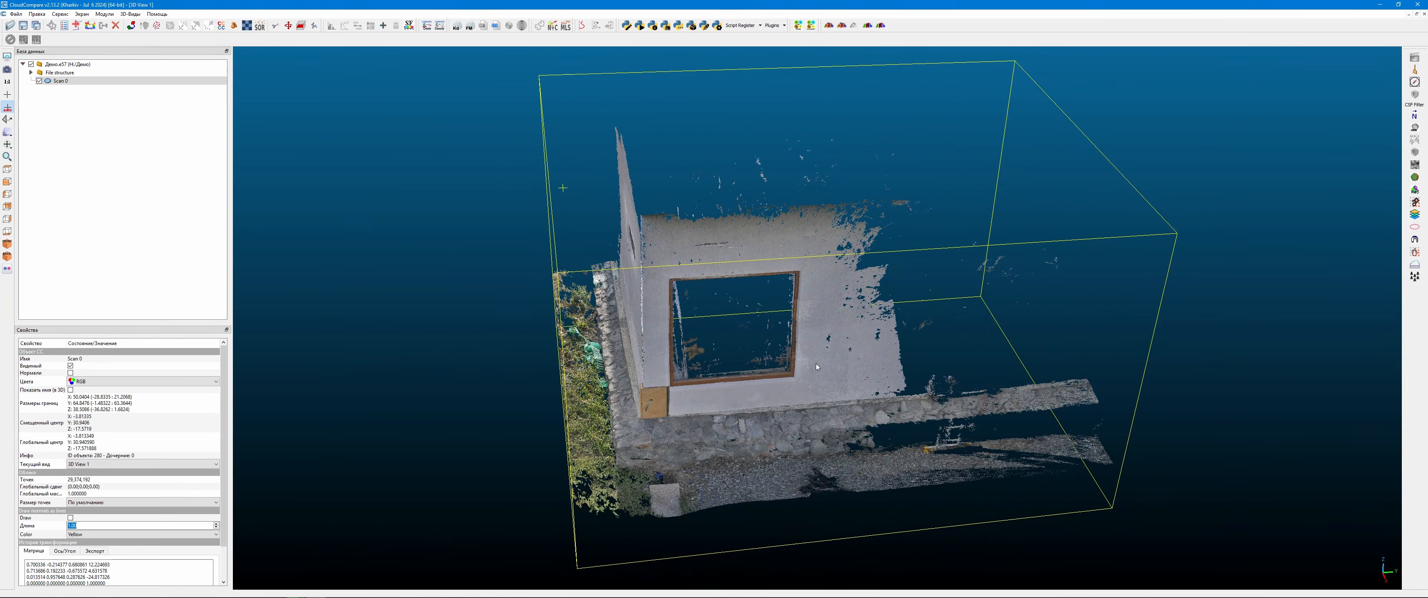
{"action": "left_click_drag", "start_coordinate": [904, 405], "coordinate": [793, 363]}
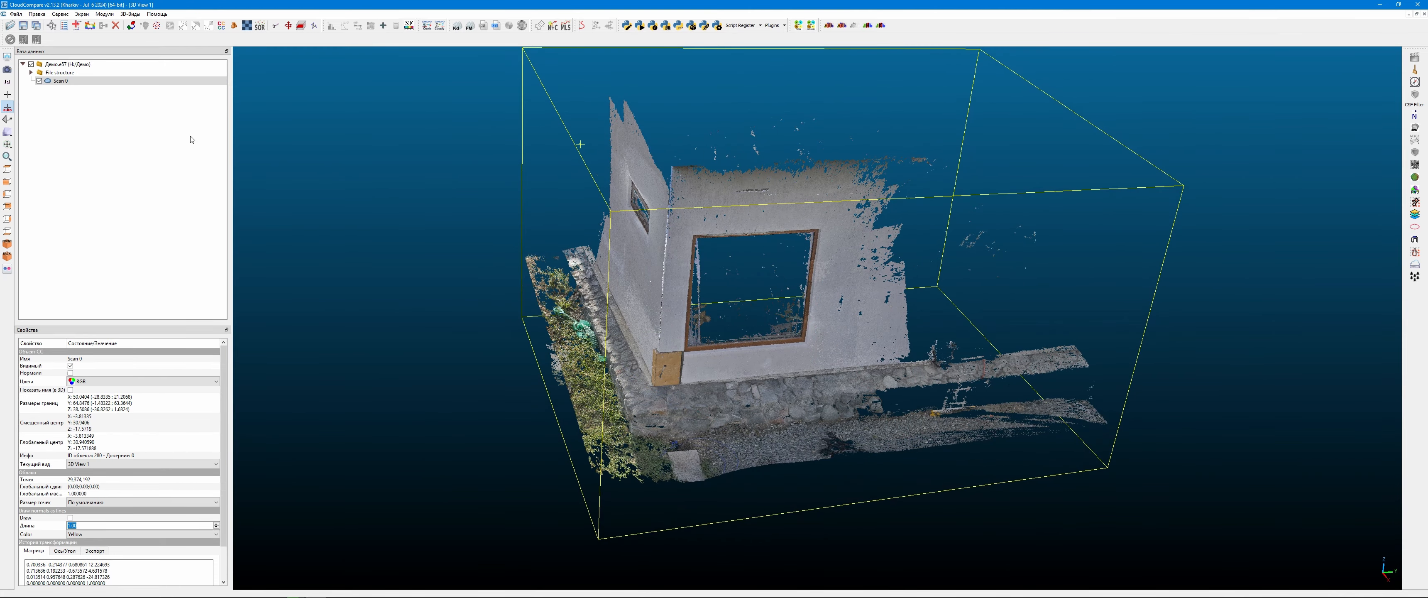
- Clone the levelled Scan 0 cloud and view the clone from directly above
{"action": "left_click", "coordinate": [58, 83], "text": "ctrl"}
{"action": "left_click", "coordinate": [57, 82]}
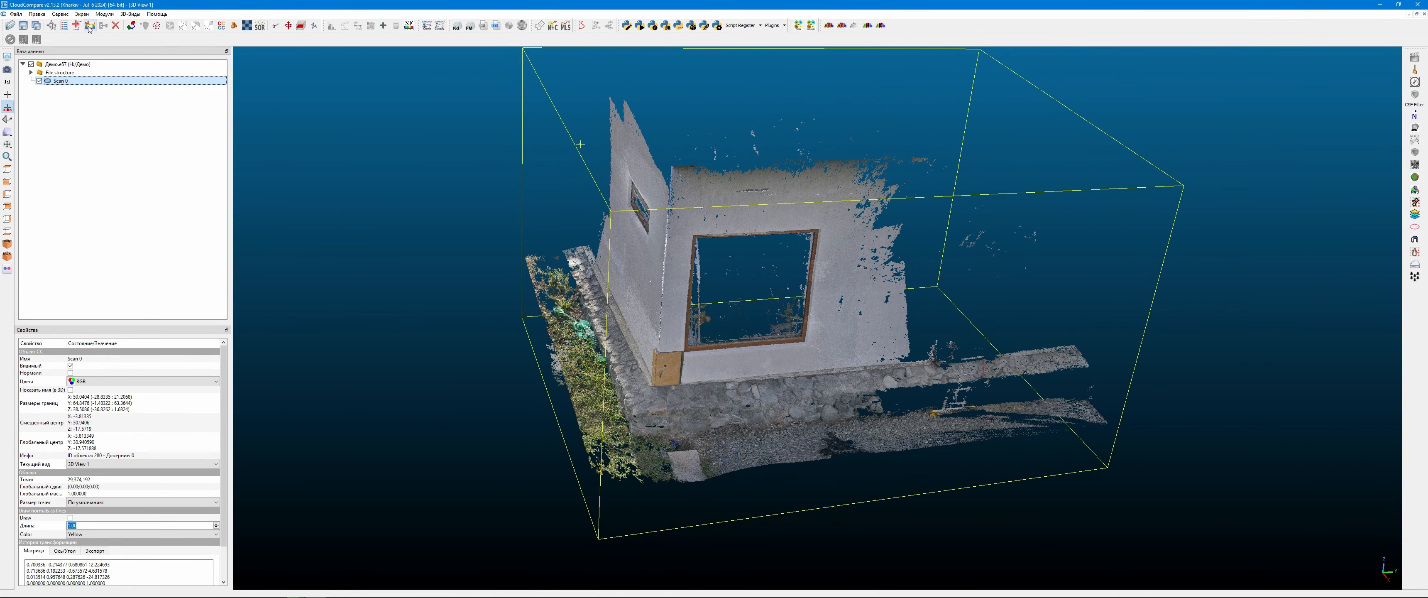
{"action": "left_click", "coordinate": [89, 28]}
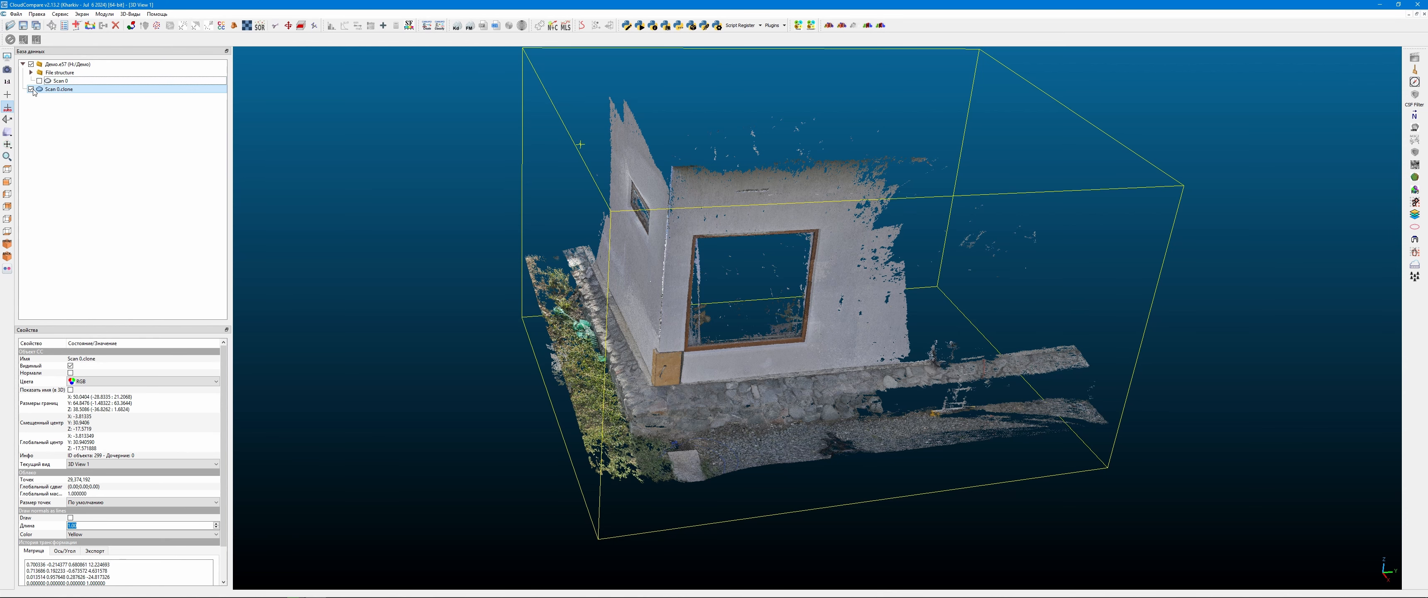
{"action": "left_click_drag", "start_coordinate": [498, 272], "coordinate": [507, 339]}
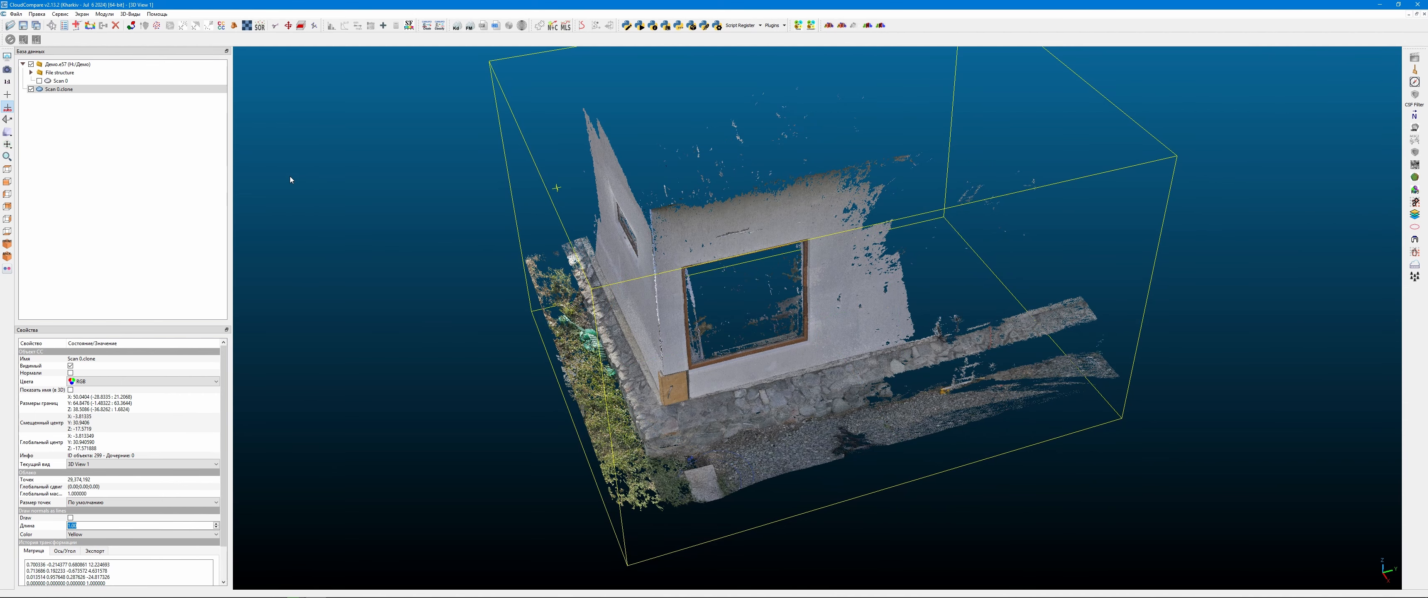
{"action": "left_click_drag", "start_coordinate": [622, 222], "coordinate": [879, 366]}
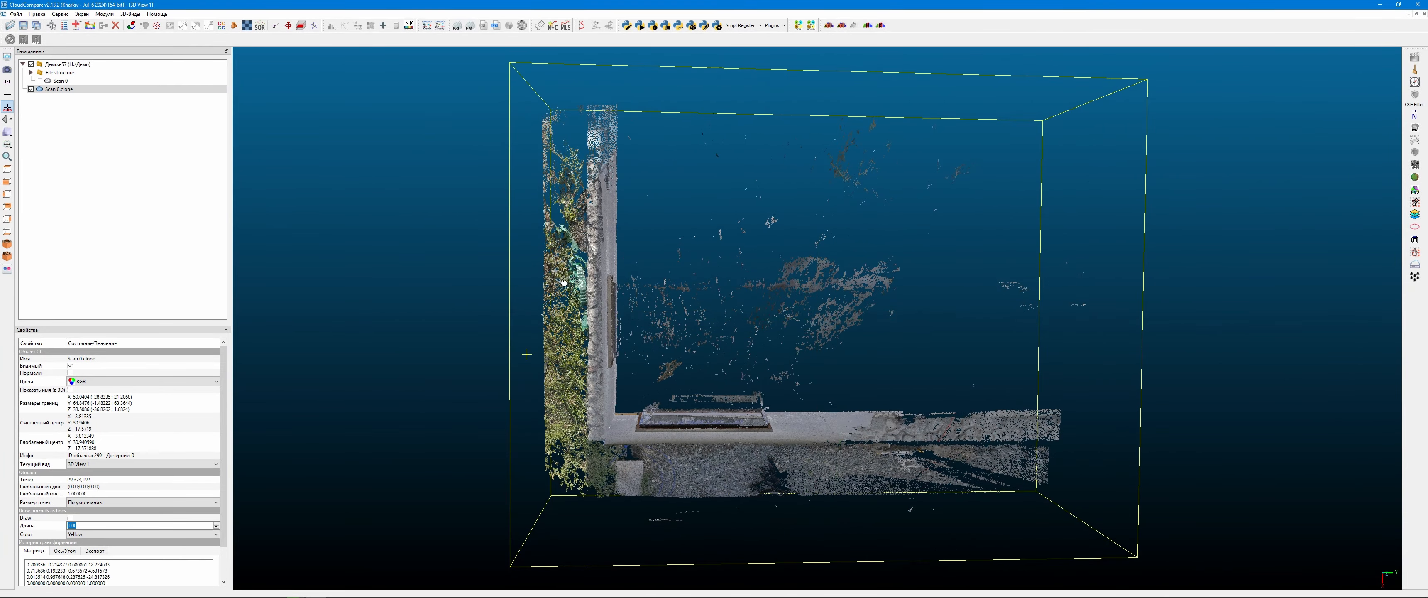
{"action": "left_click", "coordinate": [7, 169]}
{"action": "left_click", "coordinate": [15, 14]}
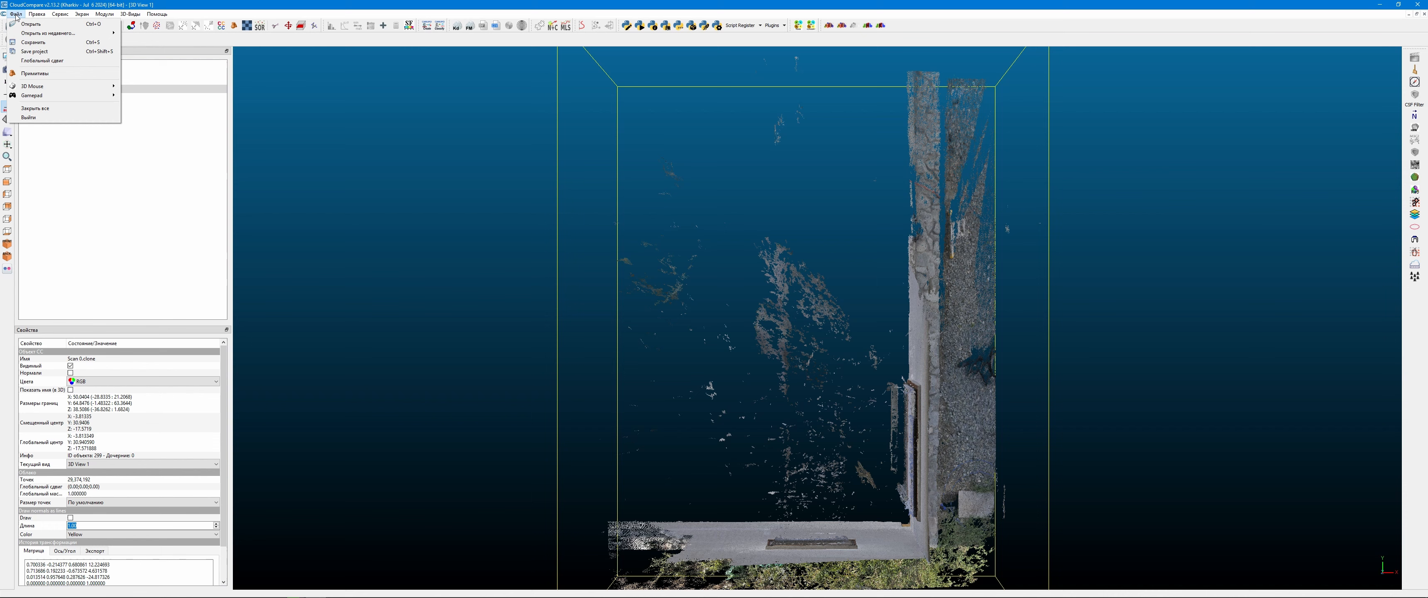
{"action": "left_click", "coordinate": [33, 42]}
{"action": "left_click", "coordinate": [489, 16]}
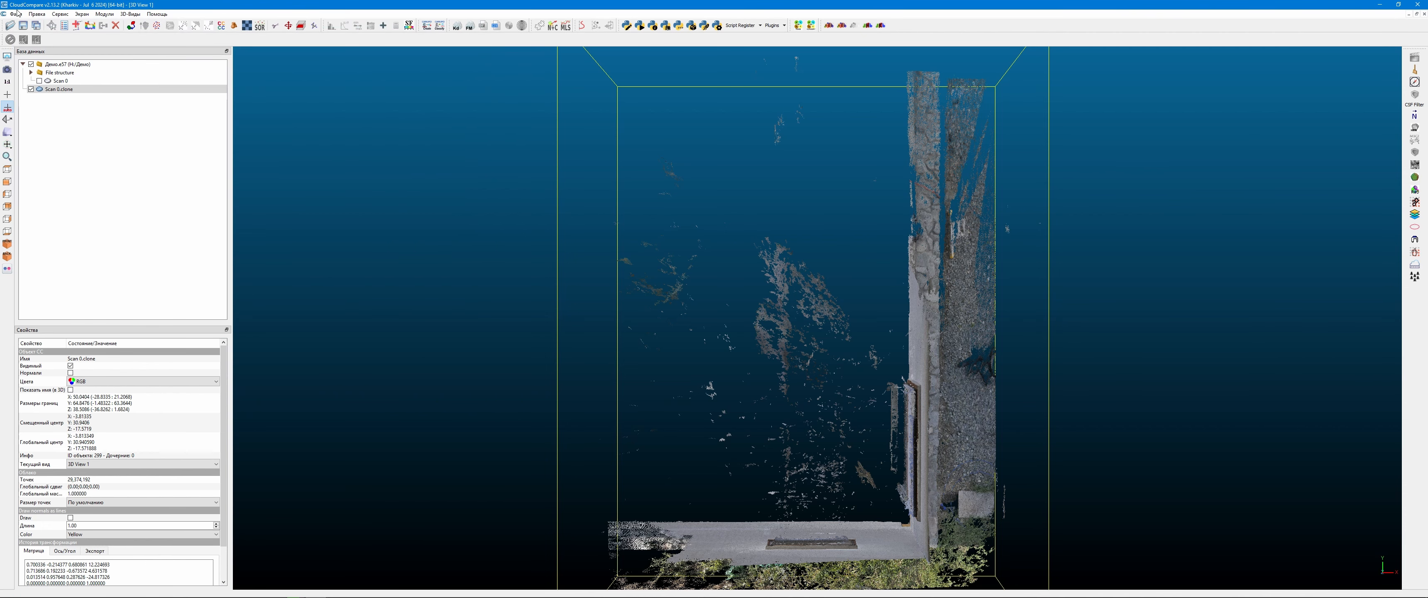
- Save the project as Демо in CloudCompare entities (*.bin) format in the Демо folder on drive H
{"action": "left_click", "coordinate": [15, 14]}
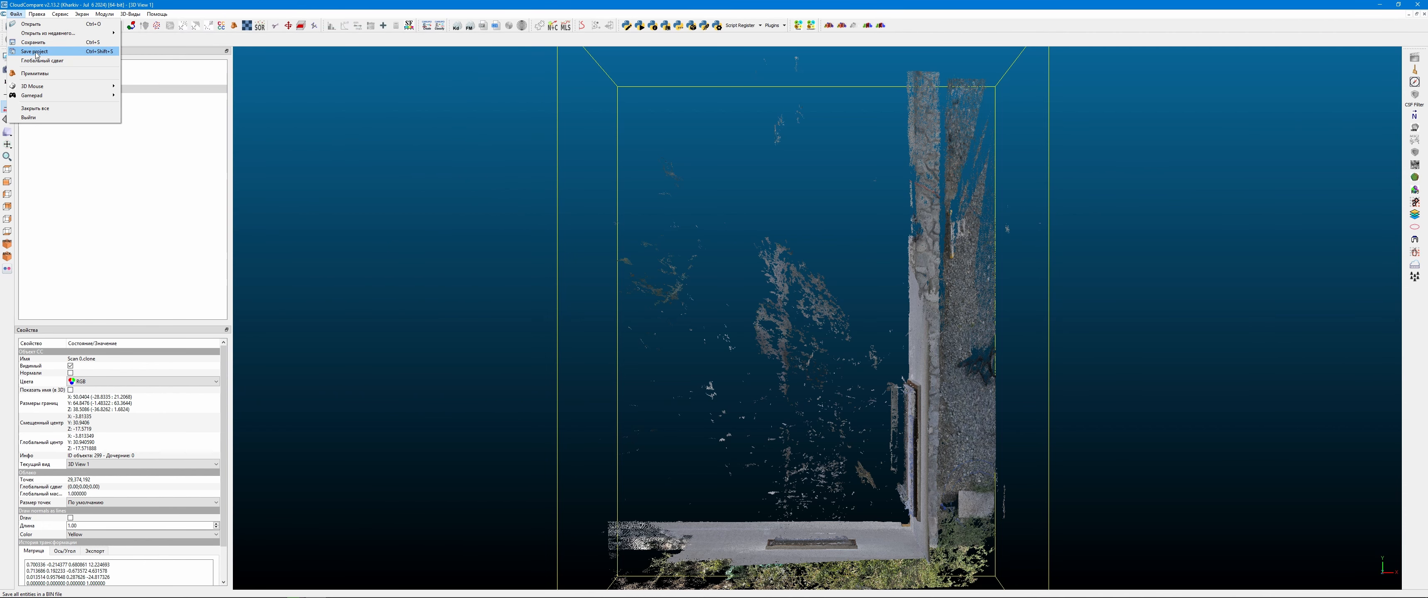
{"action": "left_click", "coordinate": [35, 51]}
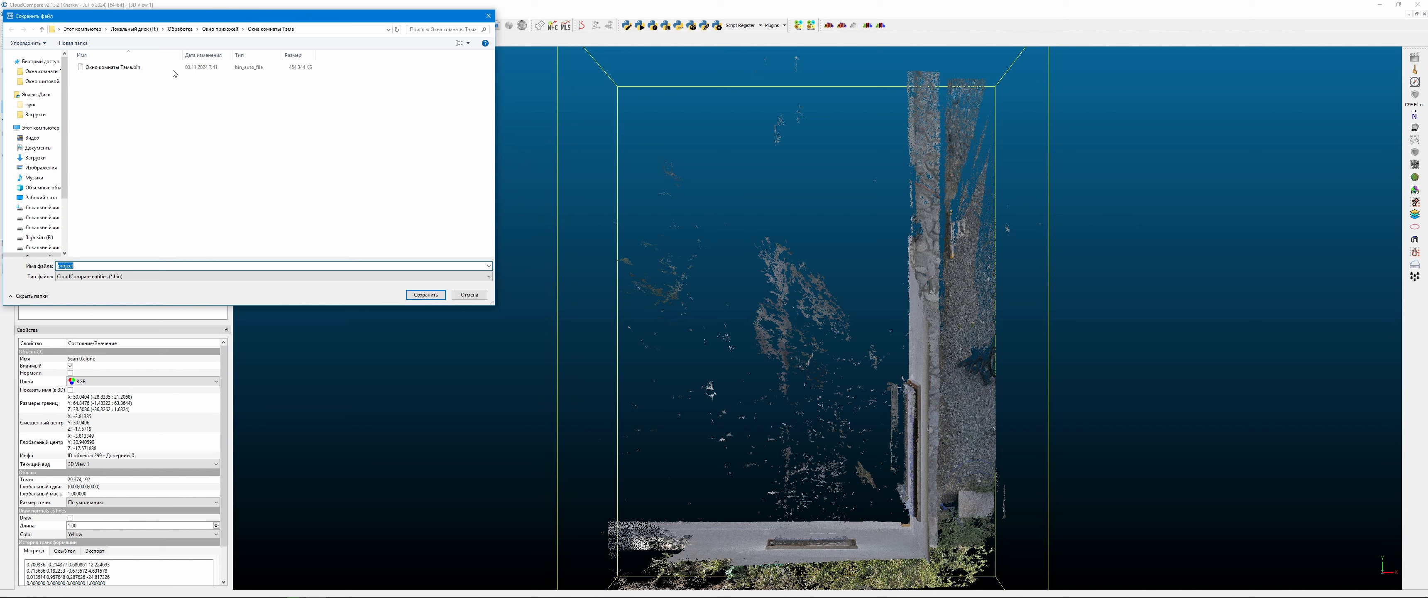
{"action": "left_click", "coordinate": [180, 31]}
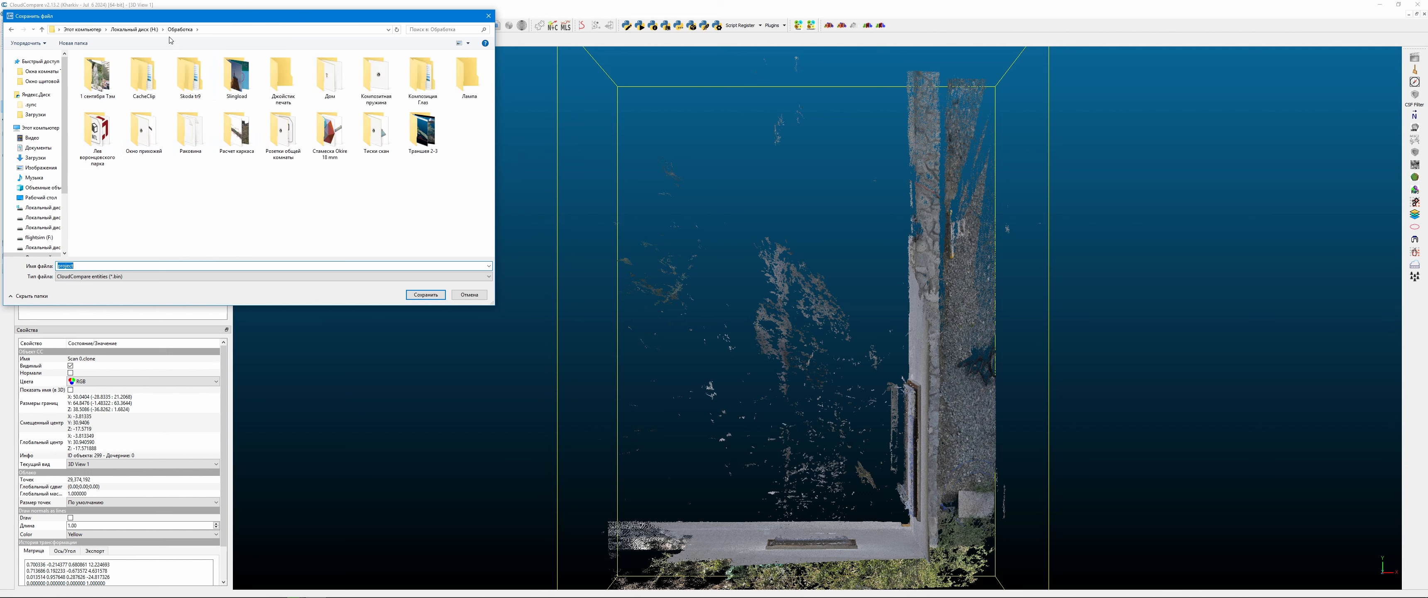
{"action": "left_click", "coordinate": [134, 30]}
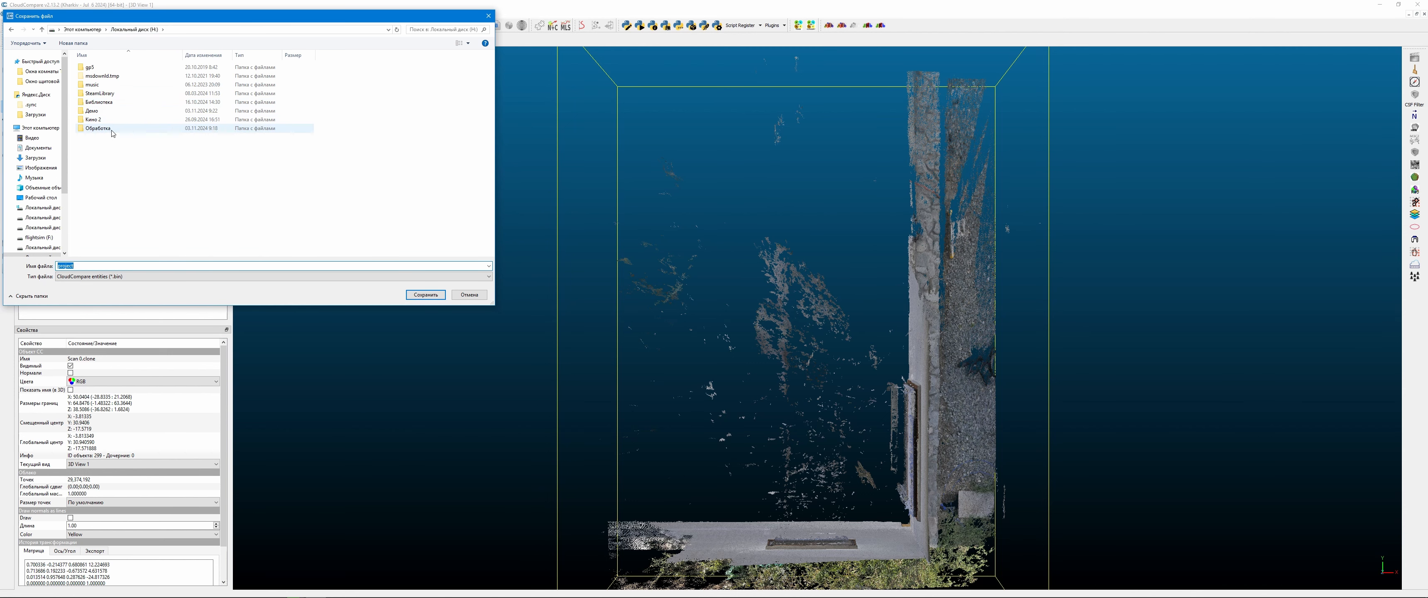
{"action": "double_click", "coordinate": [108, 112]}
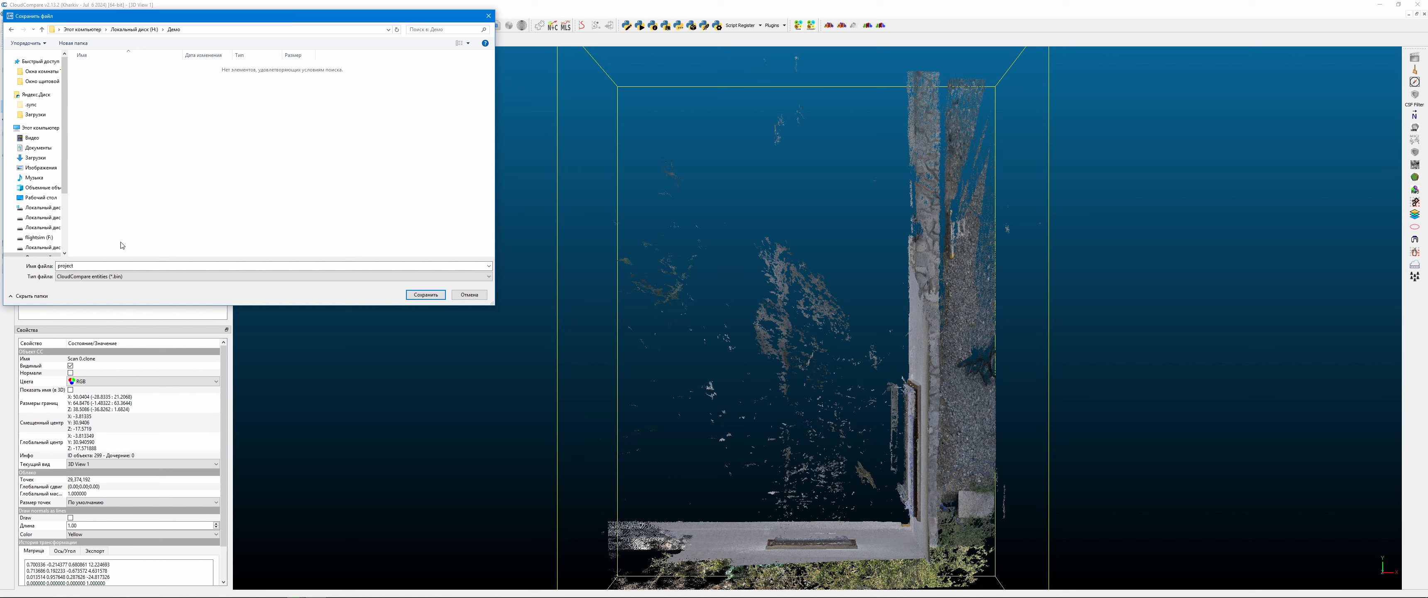
{"action": "double_click", "coordinate": [122, 266]}
{"action": "type", "text": "Демо"}
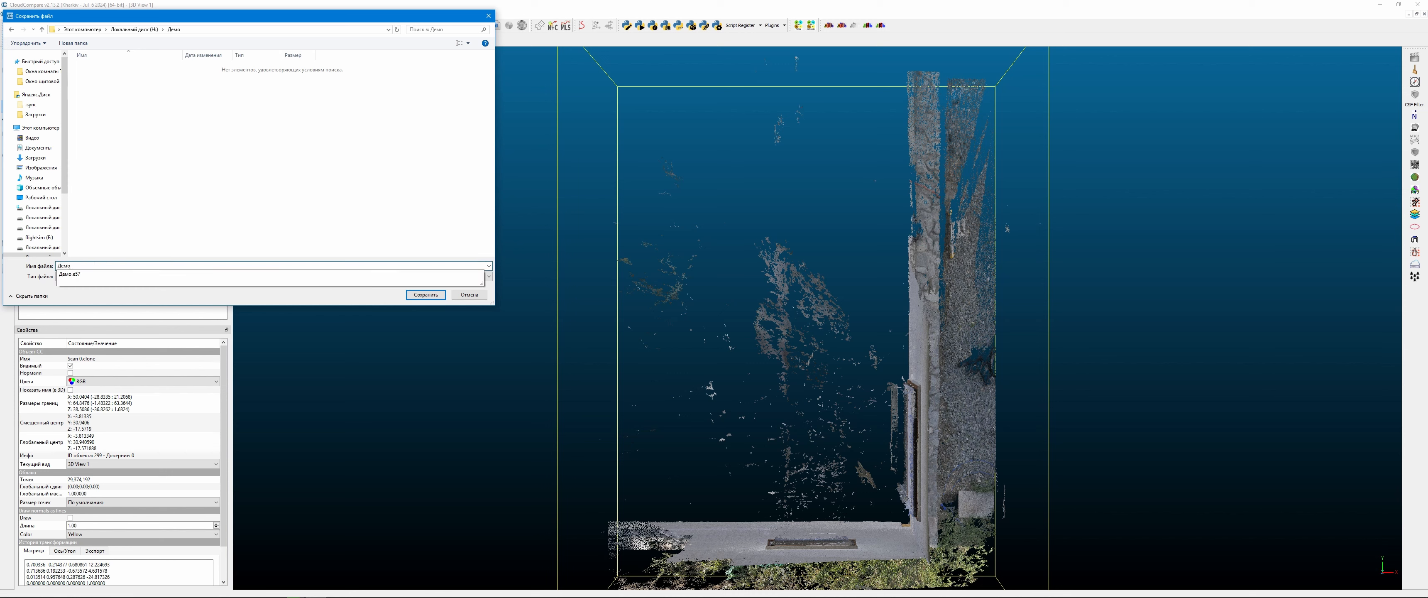
{"action": "key", "text": "Return"}
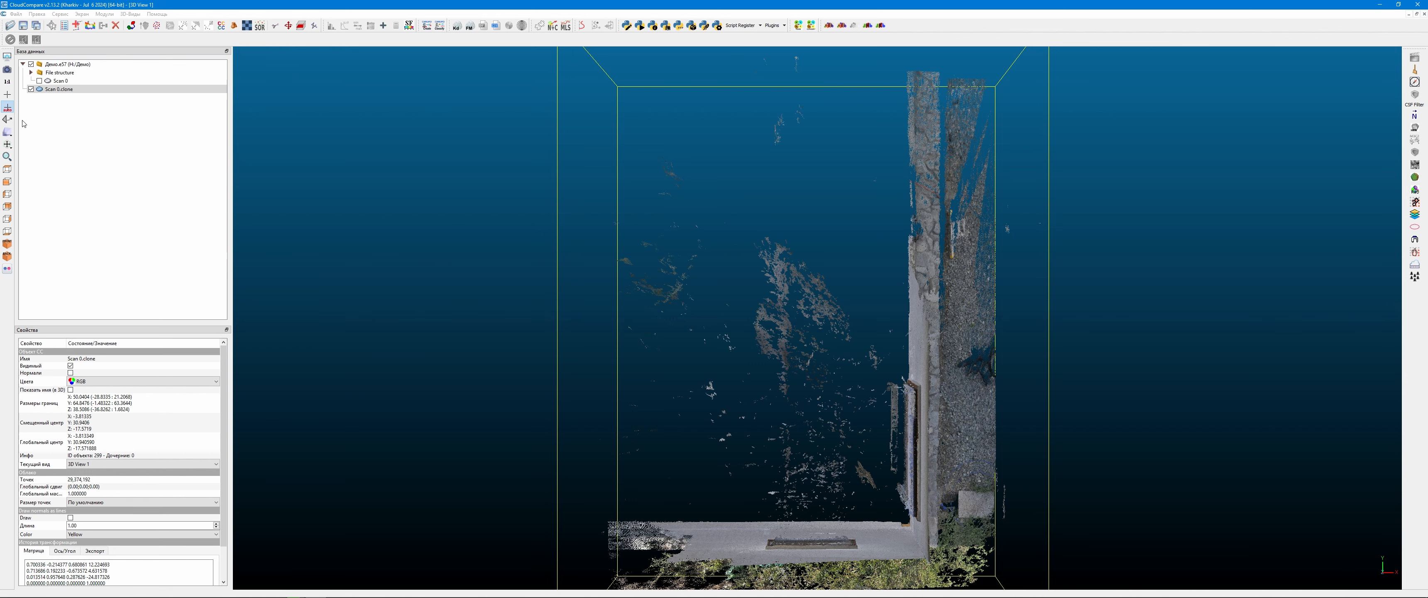
- Examine the cloned cloud's walls, windows and scattered interior points from oblique angles
{"action": "scroll", "coordinate": [679, 382], "scroll_direction": "down", "scroll_amount": 3}
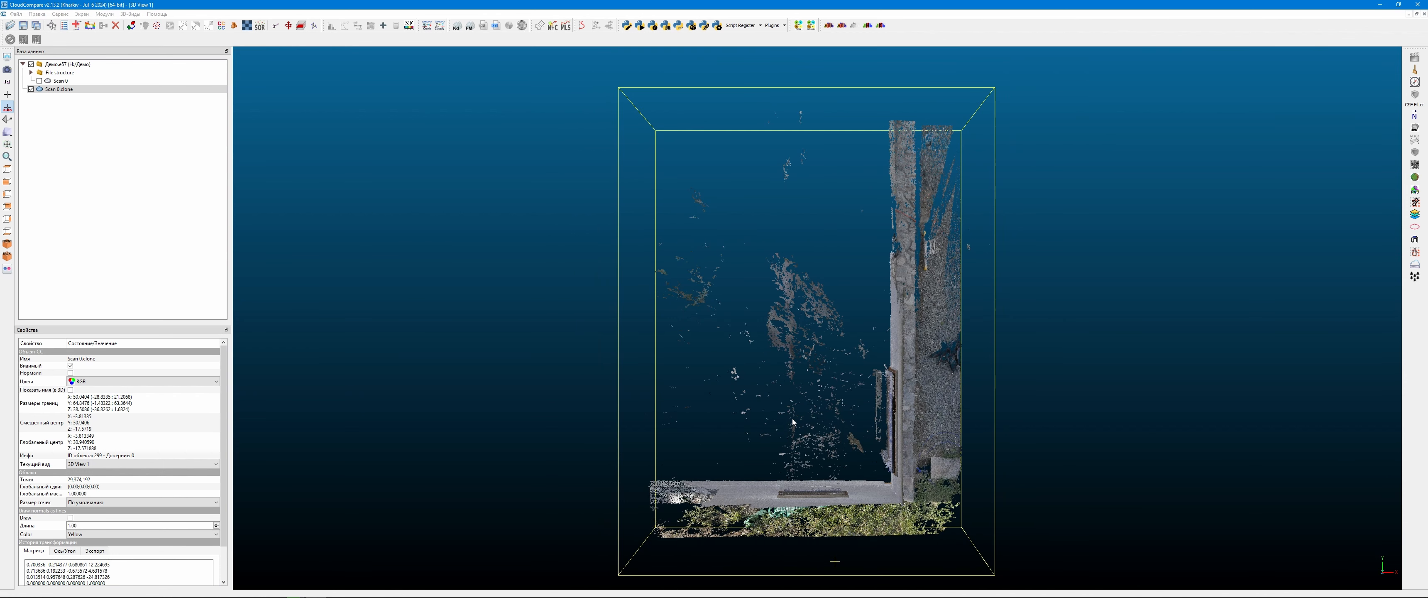
{"action": "scroll", "coordinate": [786, 358], "scroll_direction": "up", "scroll_amount": 1}
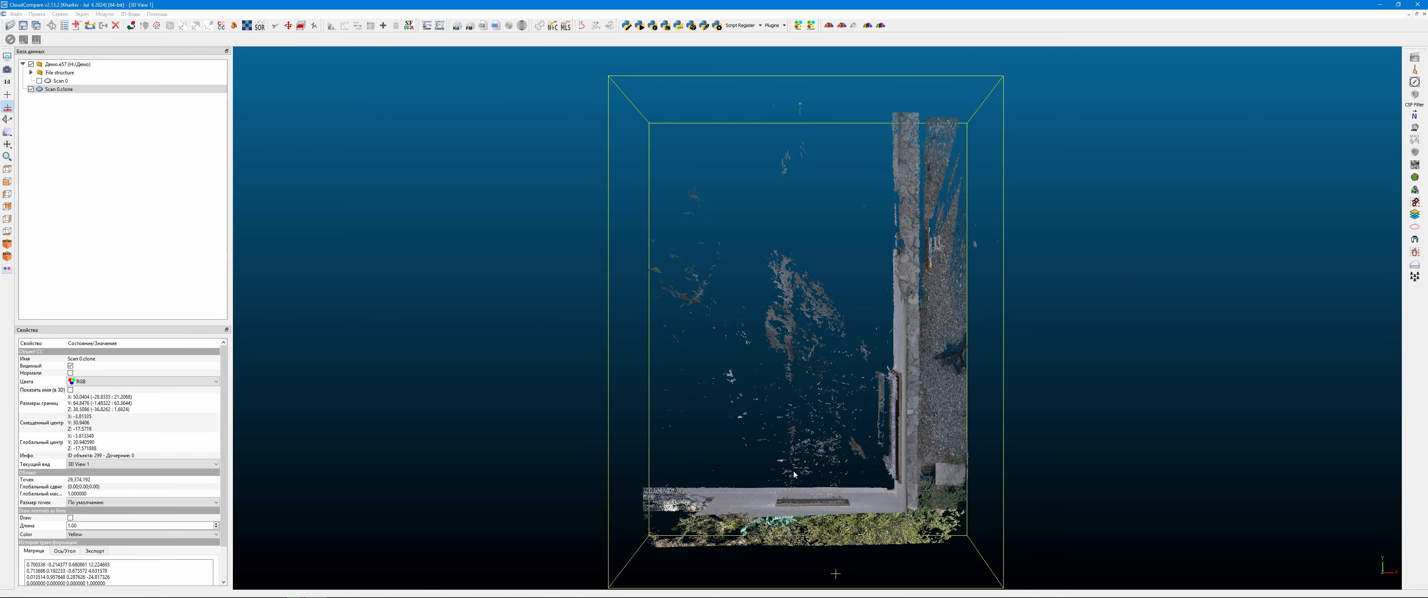
{"action": "left_click_drag", "start_coordinate": [805, 123], "coordinate": [808, 264]}
{"action": "left_click_drag", "start_coordinate": [724, 325], "coordinate": [787, 328]}
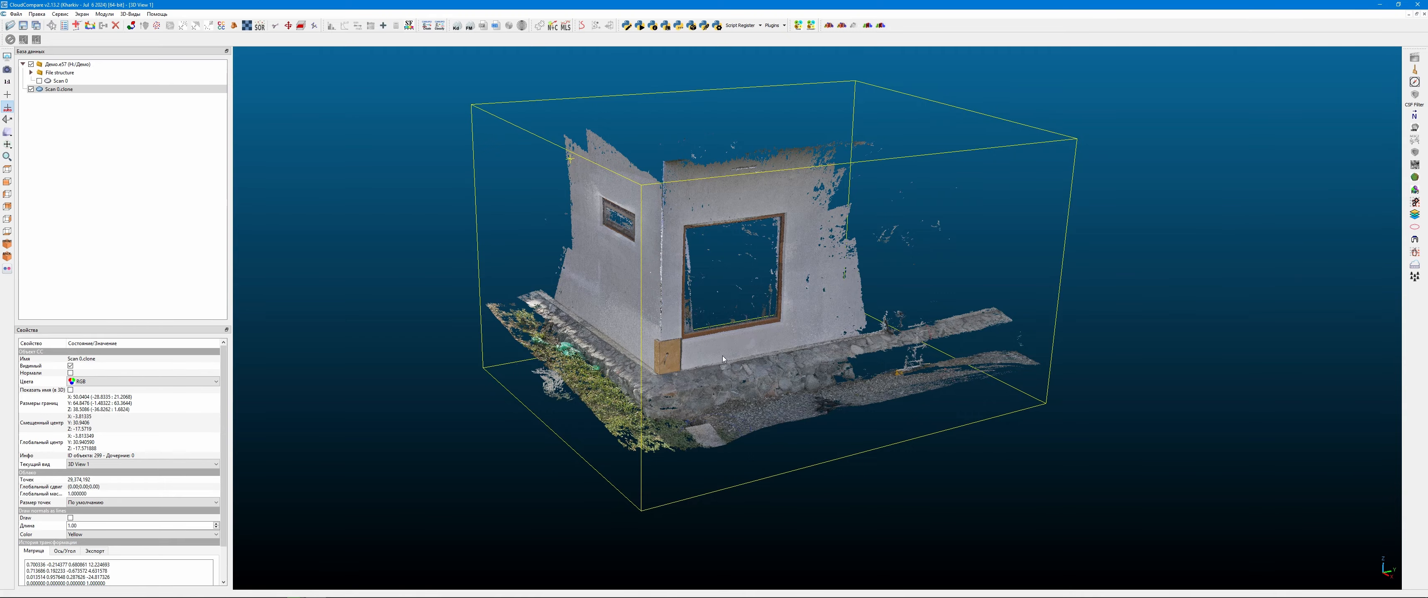
{"action": "scroll", "coordinate": [712, 351], "scroll_direction": "up", "scroll_amount": 3}
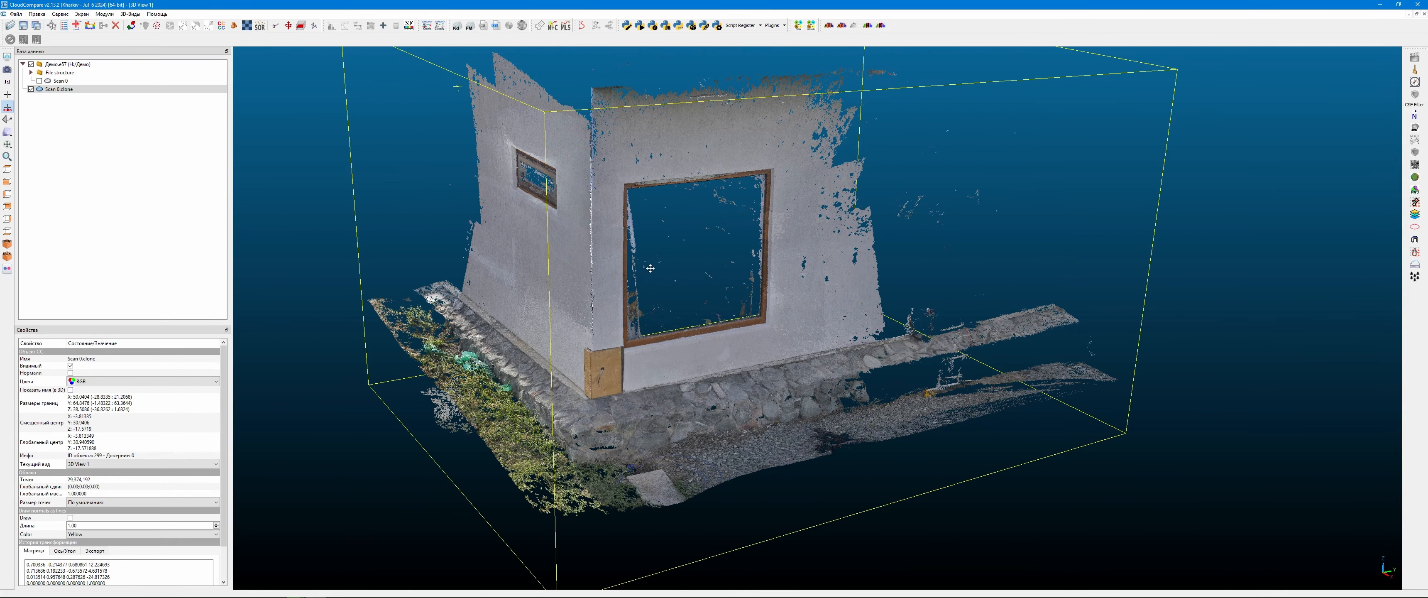
{"action": "left_click_drag", "start_coordinate": [650, 269], "coordinate": [384, 387]}
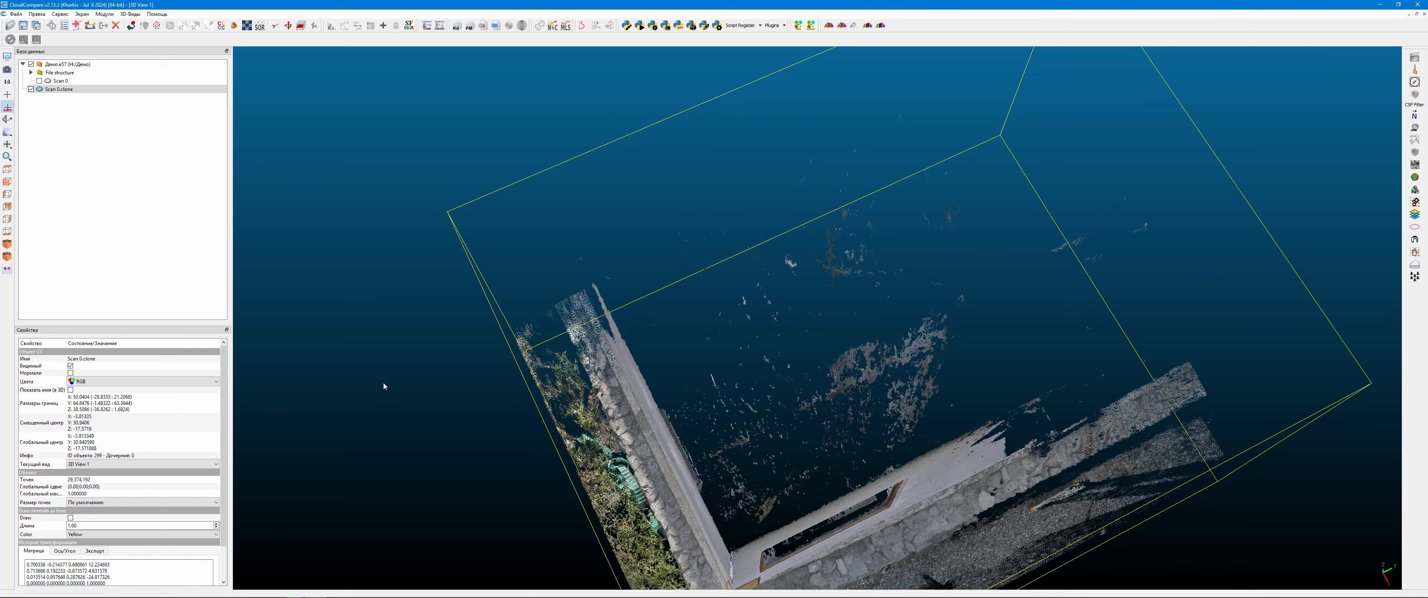
- Segment the clone from directly above with a polygon around the scattered points inside the building corner, and remove them
{"action": "left_click", "coordinate": [6, 182]}
{"action": "scroll", "coordinate": [989, 391], "scroll_direction": "down", "scroll_amount": 1}
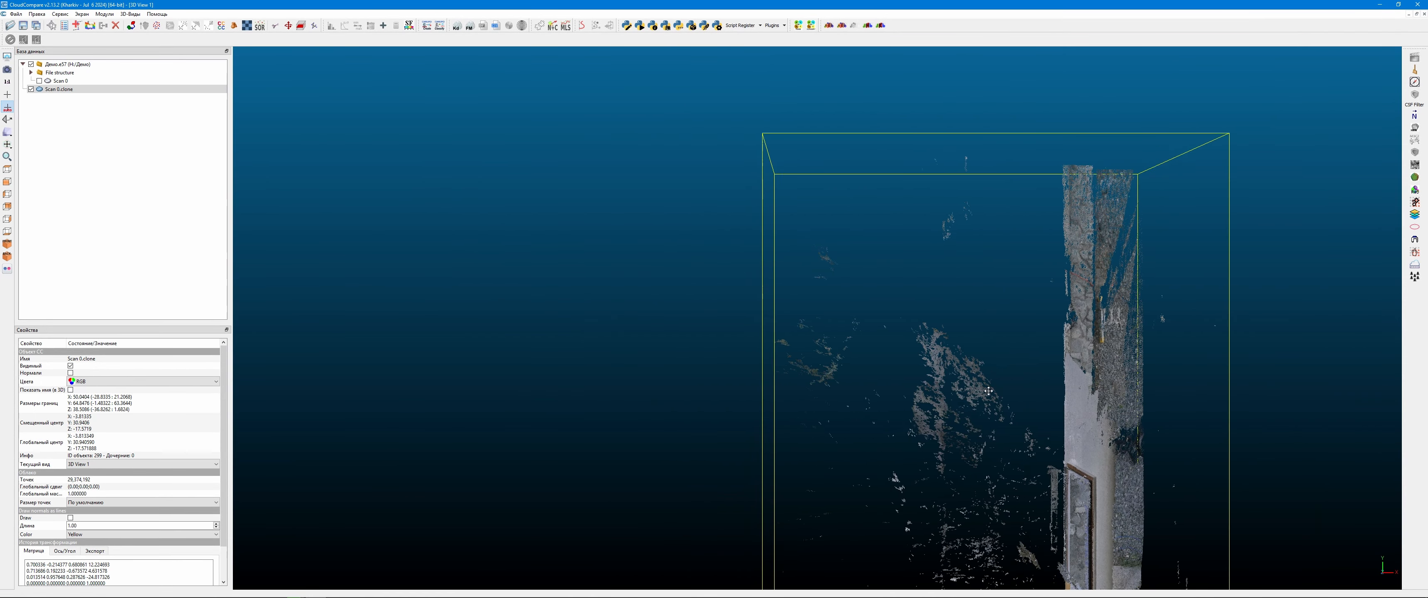
{"action": "scroll", "coordinate": [988, 391], "scroll_direction": "down", "scroll_amount": 3}
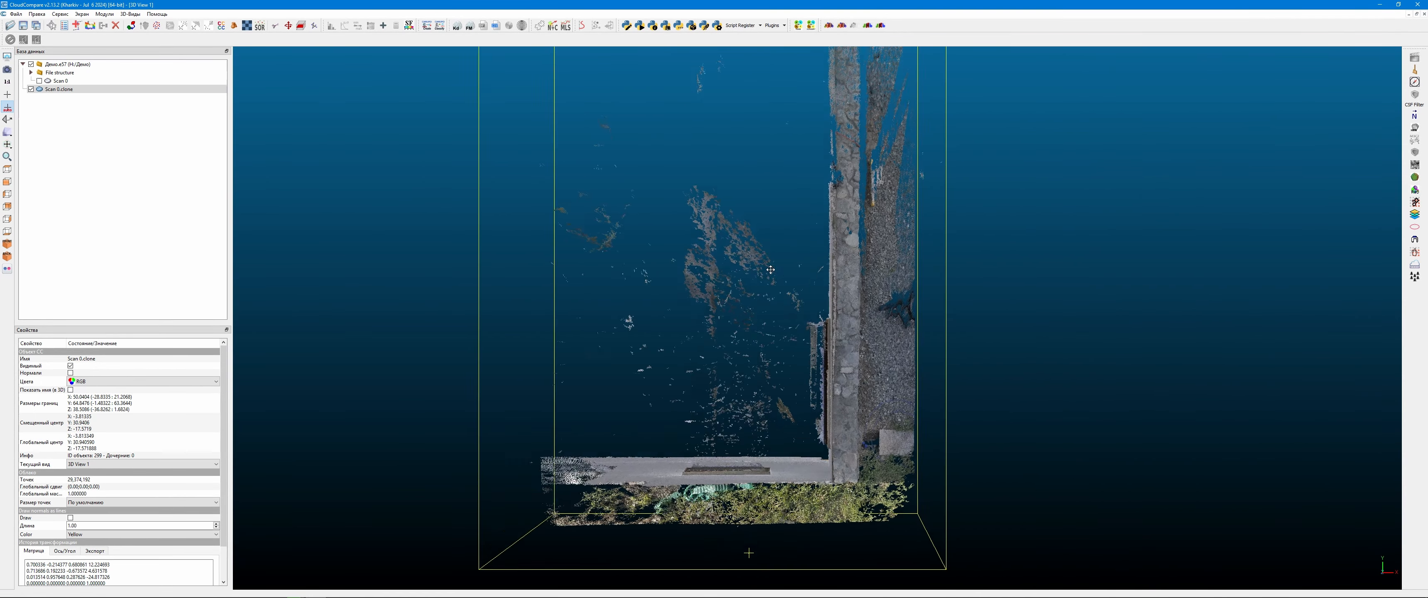
{"action": "left_click", "coordinate": [275, 27]}
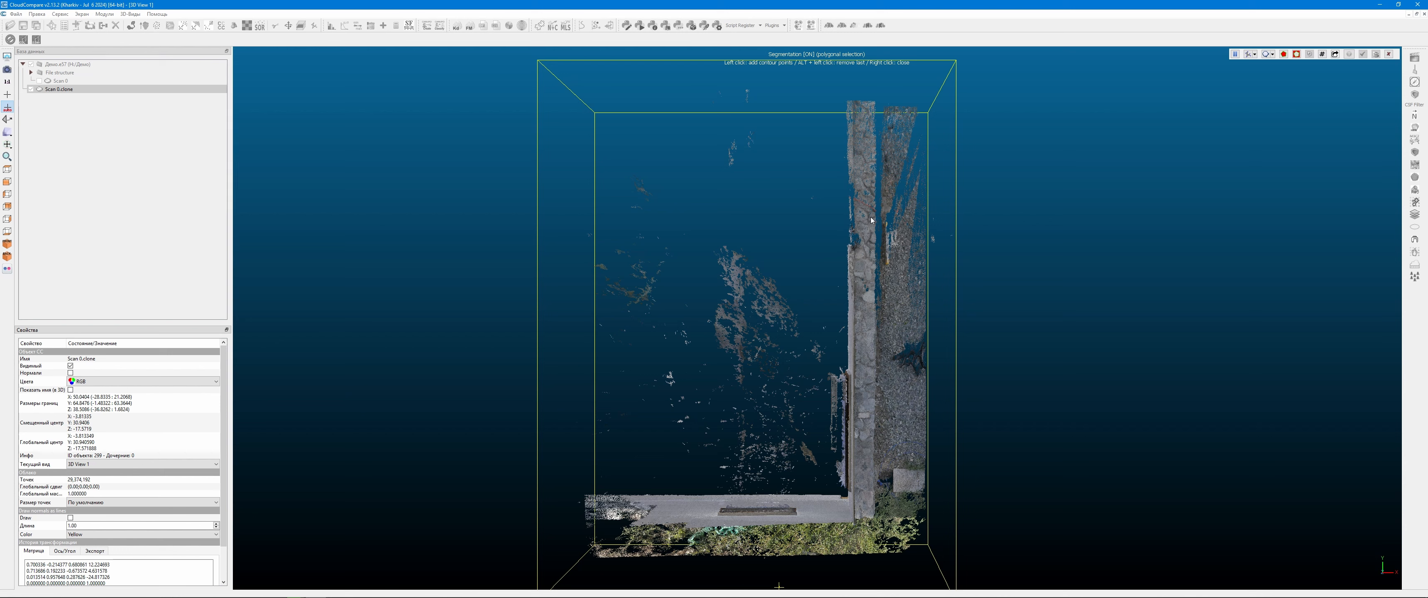
{"action": "left_click", "coordinate": [547, 483]}
{"action": "left_click", "coordinate": [835, 490]}
{"action": "left_click", "coordinate": [819, 402]}
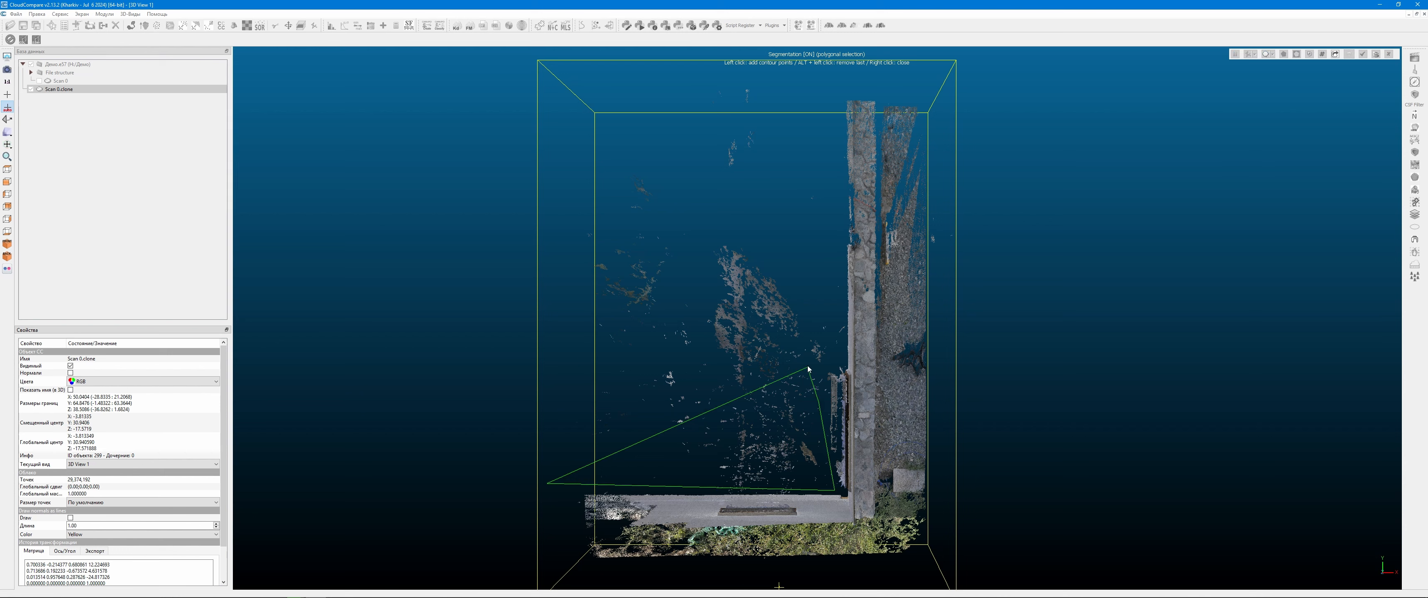
{"action": "left_click", "coordinate": [827, 272]}
{"action": "left_click", "coordinate": [811, 87]}
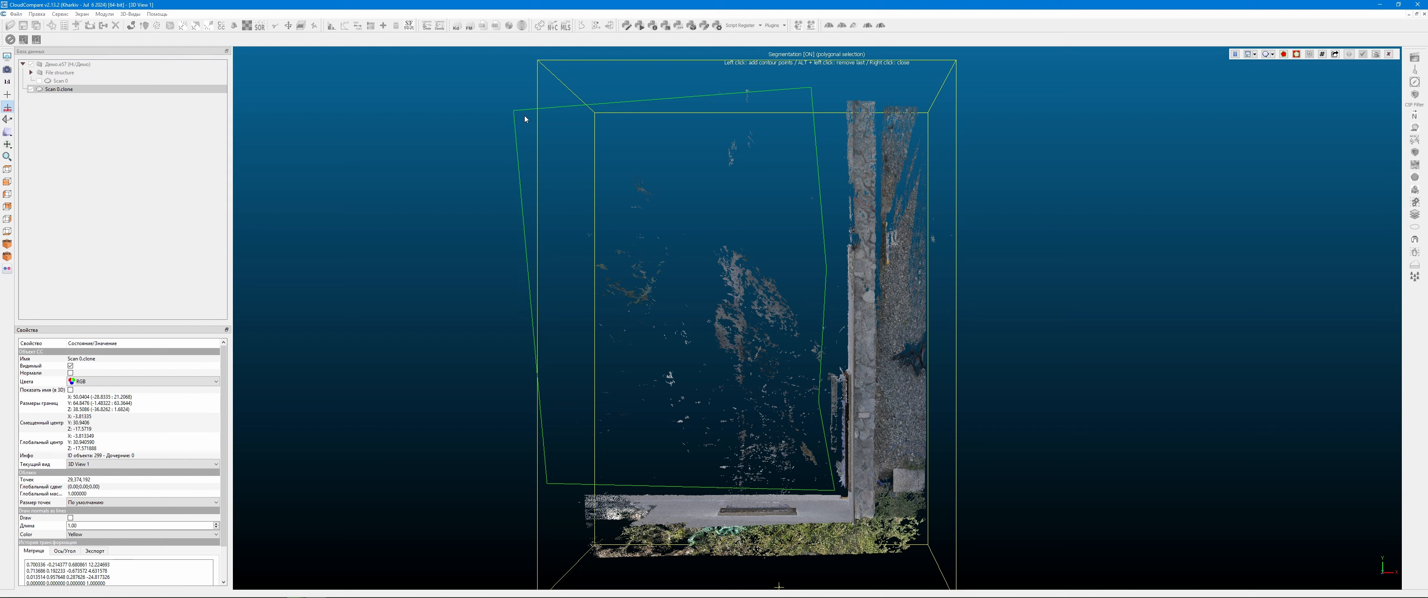
{"action": "left_click", "coordinate": [1296, 54]}
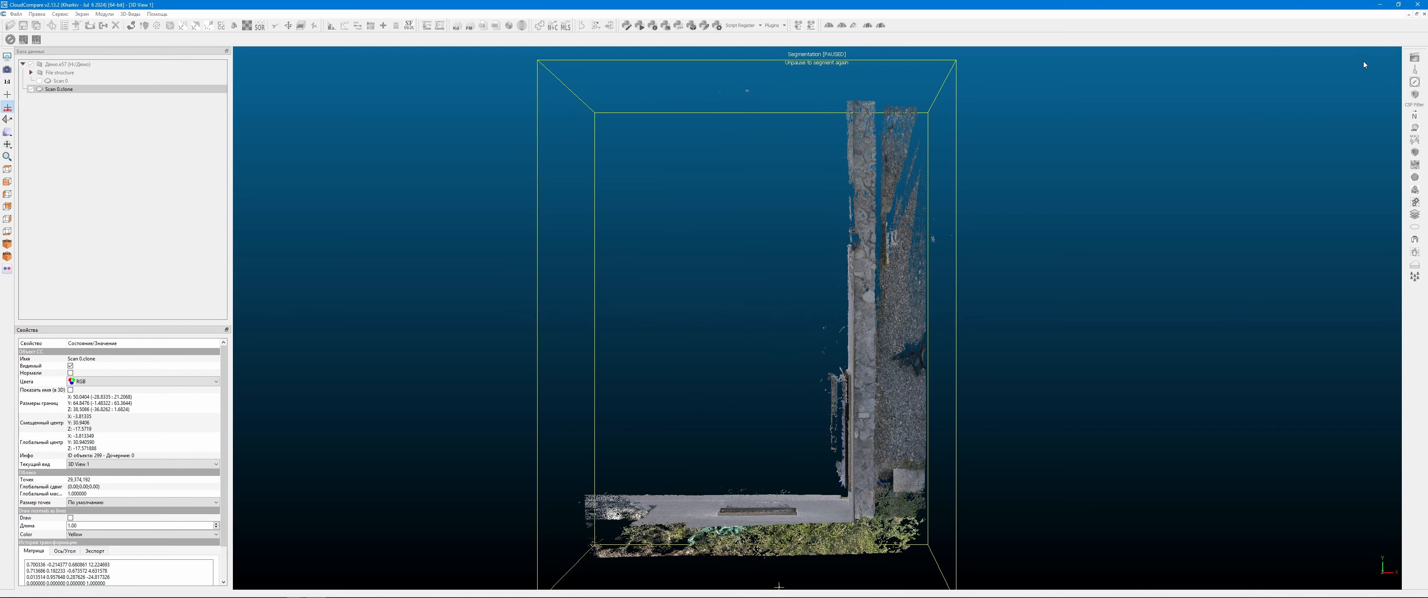
- Cut away the ragged wall end and plinth beyond the large window with a polygonal segmentation in the side view
{"action": "mouse_move", "coordinate": [764, 328]}
{"action": "left_mouse_down"}
{"action": "mouse_move", "coordinate": [756, 351]}
{"action": "mouse_move", "coordinate": [1147, 307]}
{"action": "mouse_move", "coordinate": [667, 214]}
{"action": "mouse_move", "coordinate": [478, 326]}
{"action": "mouse_move", "coordinate": [389, 333]}
{"action": "left_mouse_up"}
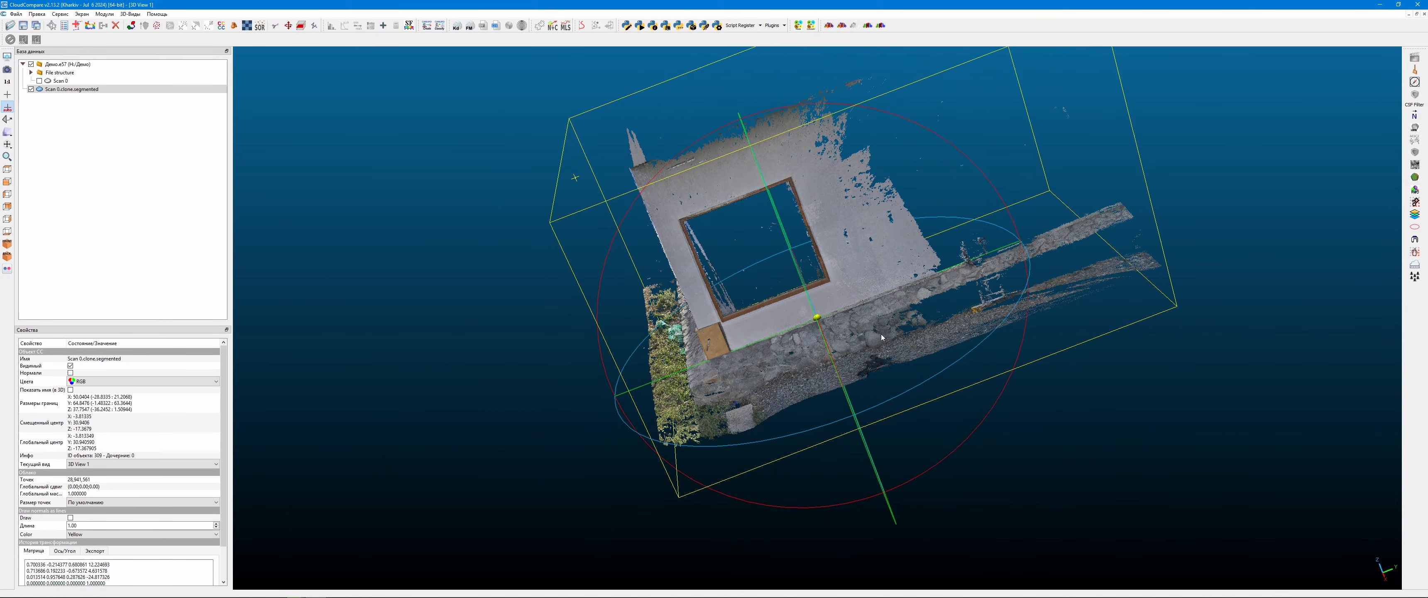
{"action": "left_click", "coordinate": [7, 219]}
{"action": "right_click_drag", "start_coordinate": [807, 341], "coordinate": [733, 376]}
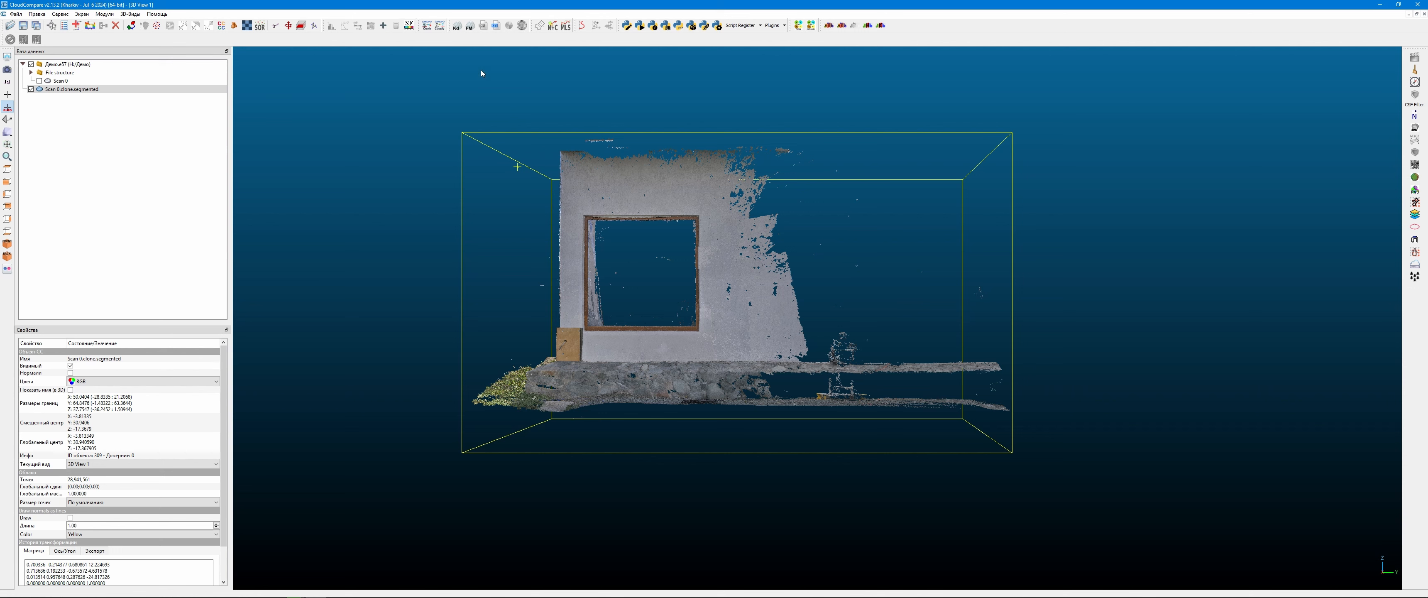
{"action": "left_click", "coordinate": [275, 25]}
{"action": "left_click", "coordinate": [720, 107]}
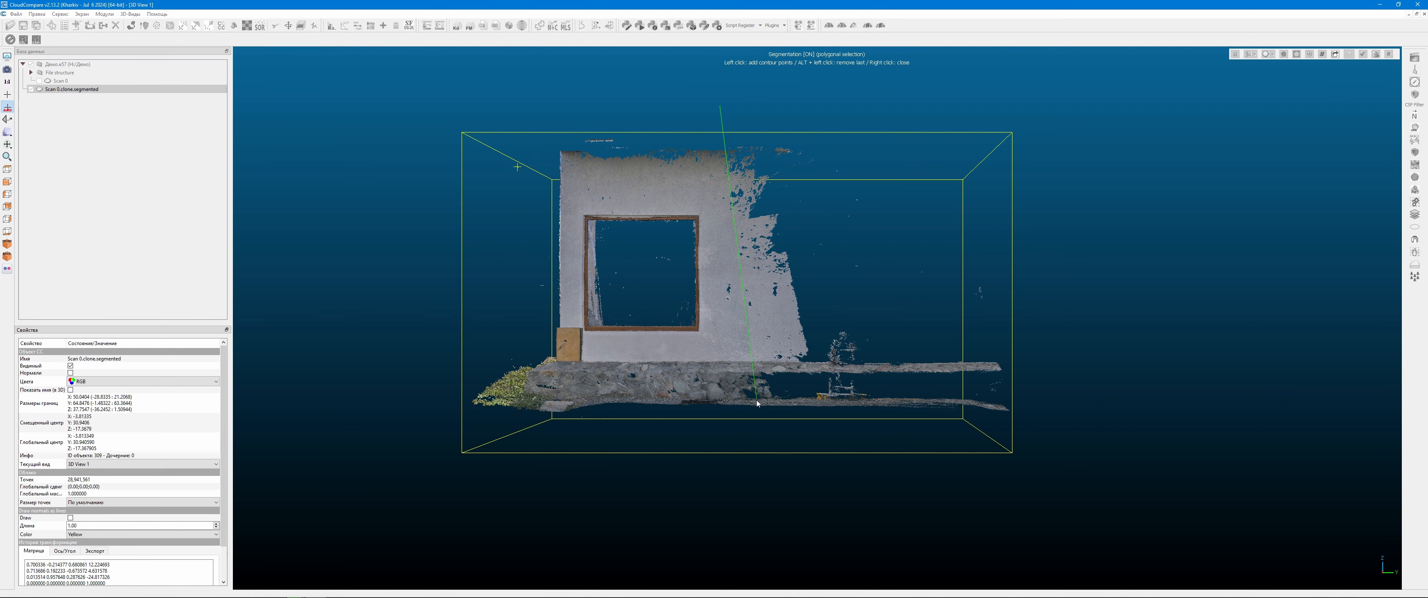
{"action": "left_click", "coordinate": [726, 443]}
{"action": "left_click", "coordinate": [1090, 448]}
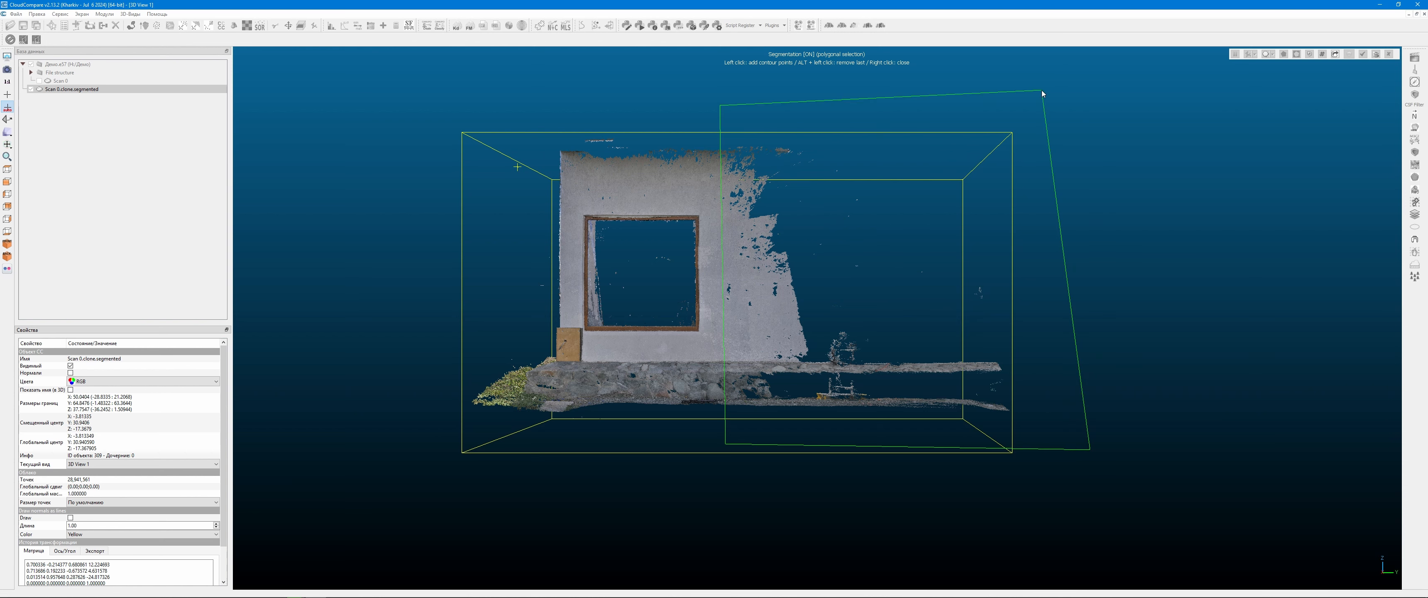
{"action": "left_click", "coordinate": [1043, 92]}
{"action": "right_click", "coordinate": [1232, 94]}
{"action": "left_click", "coordinate": [1297, 54]}
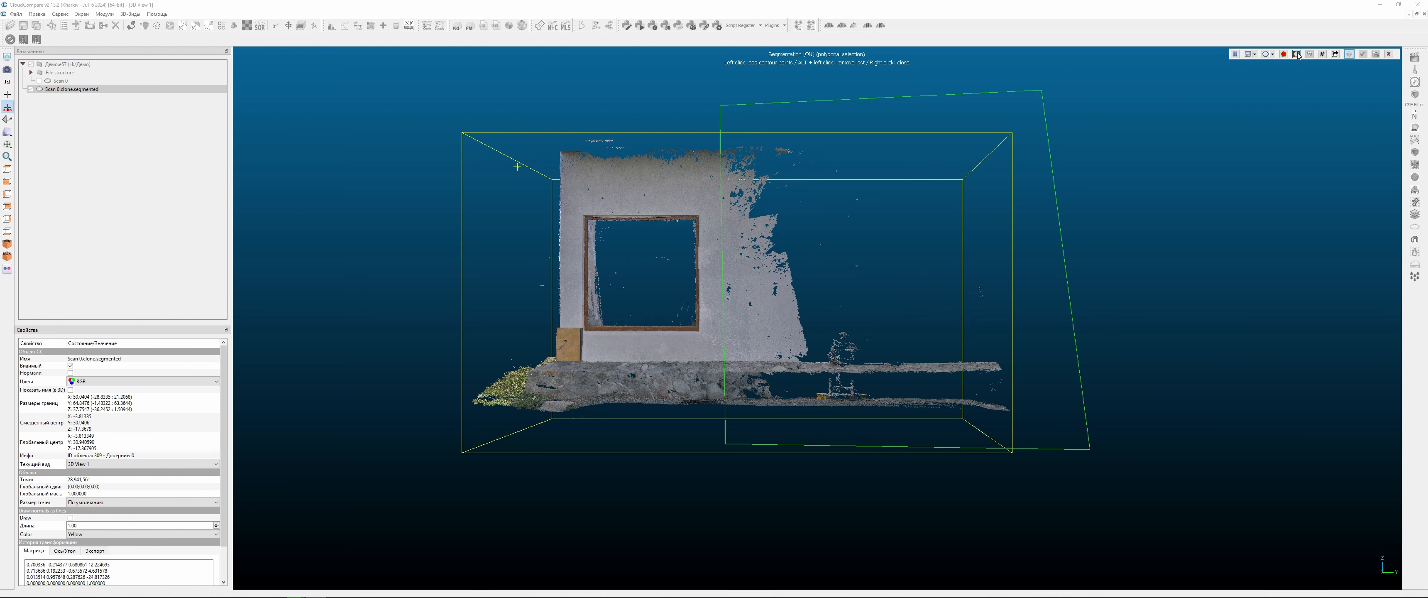
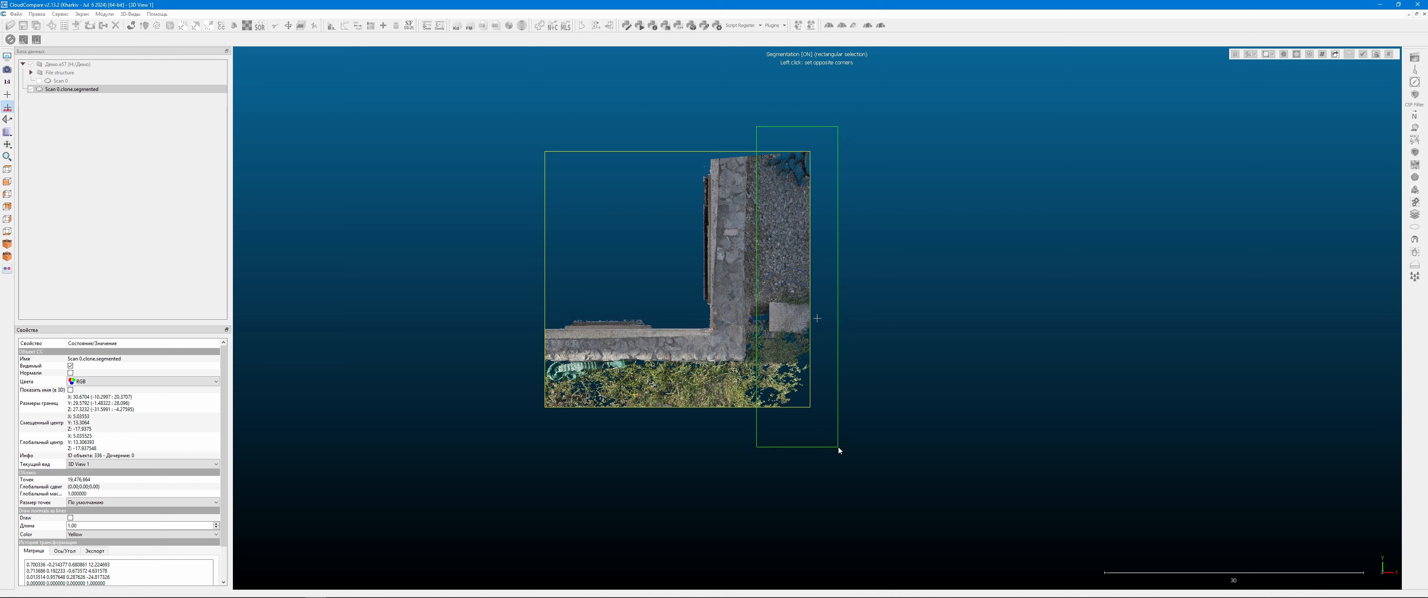
- Cut off the gravel strip and the grass strip outside the stone plinth with rectangular segmentations in the top view
{"action": "left_click", "coordinate": [838, 447]}
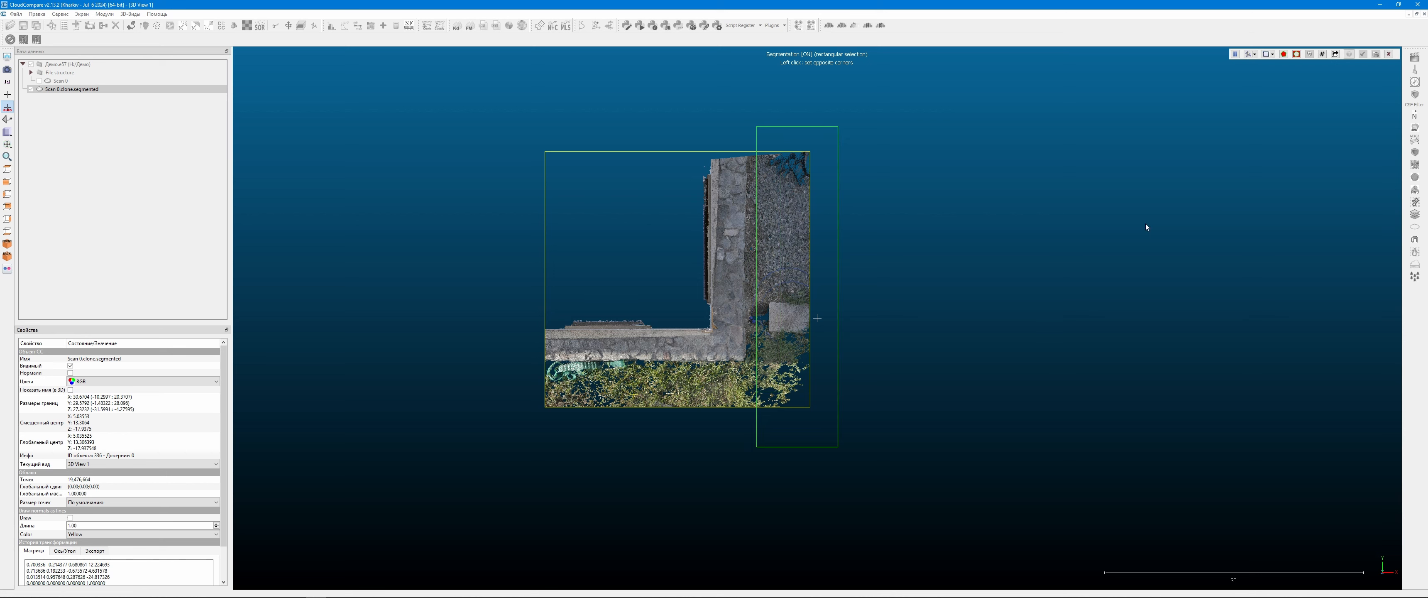
{"action": "left_click", "coordinate": [1296, 54]}
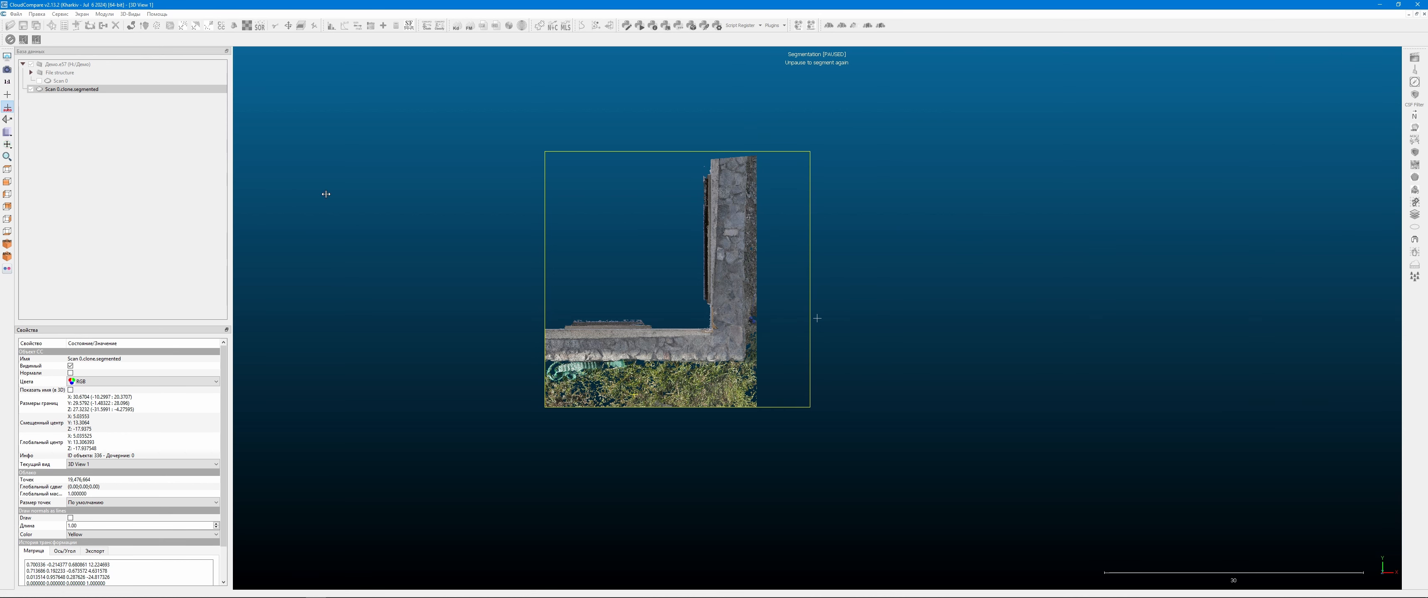
{"action": "left_click", "coordinate": [274, 26]}
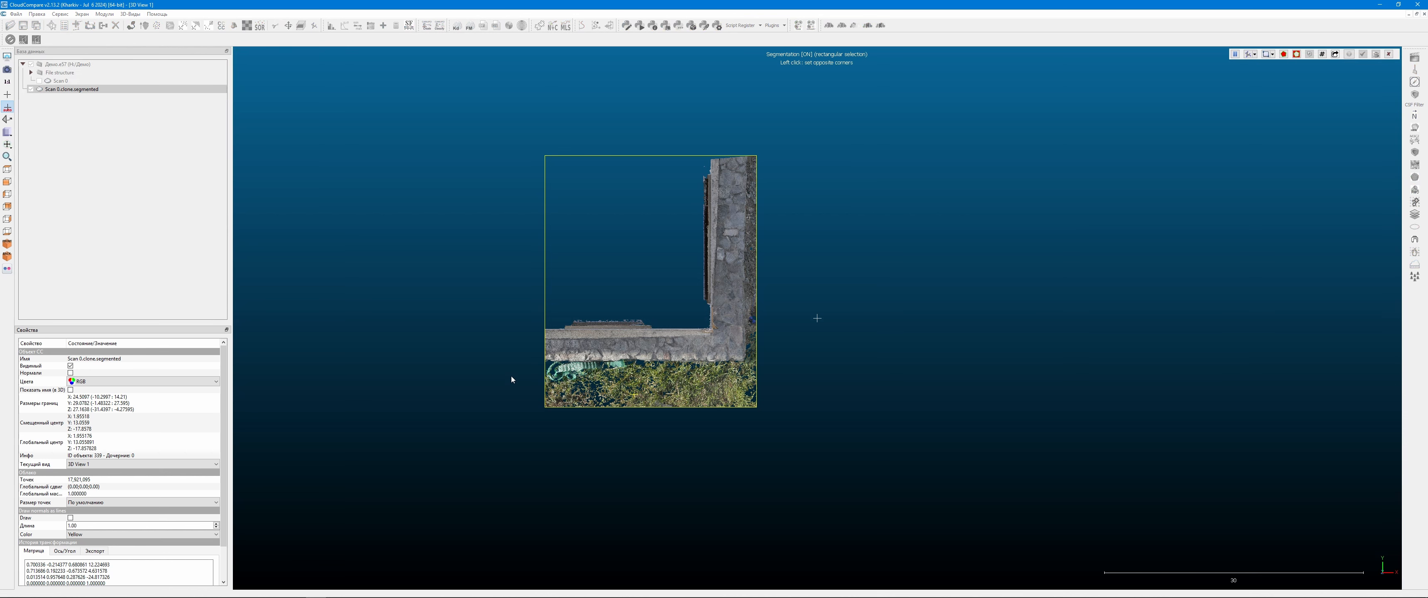
{"action": "left_click_drag", "start_coordinate": [511, 369], "coordinate": [790, 412]}
{"action": "left_click", "coordinate": [836, 418]}
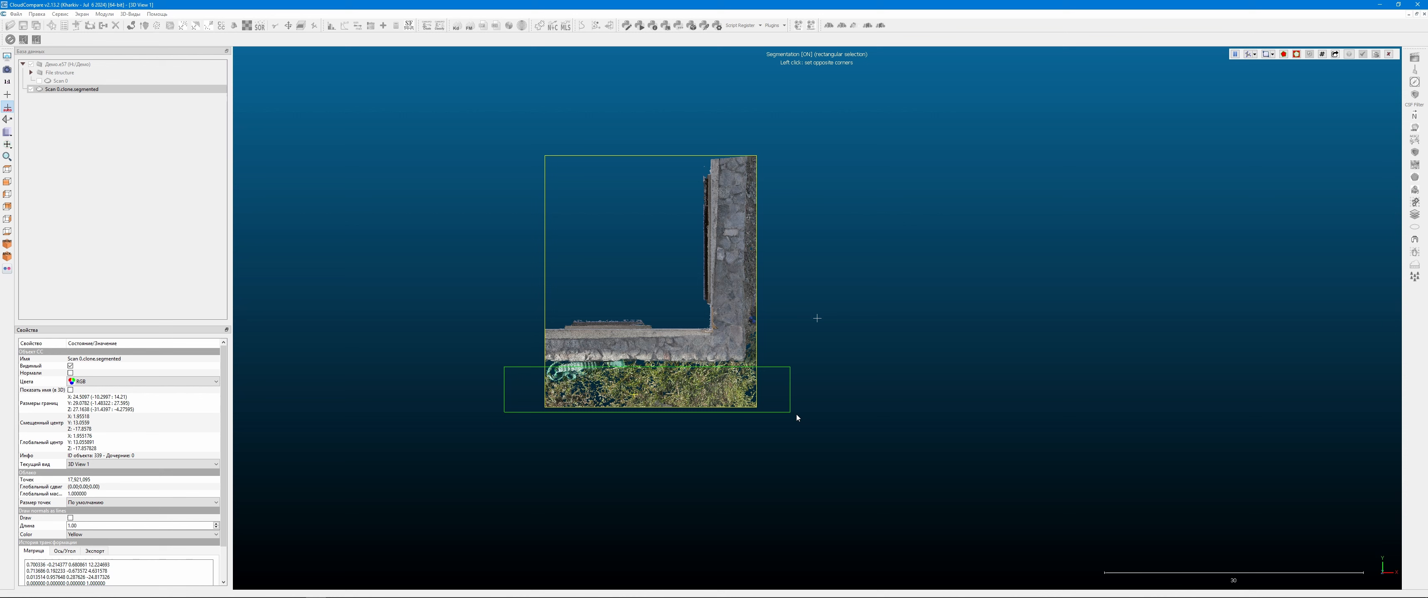
{"action": "left_click", "coordinate": [1293, 55]}
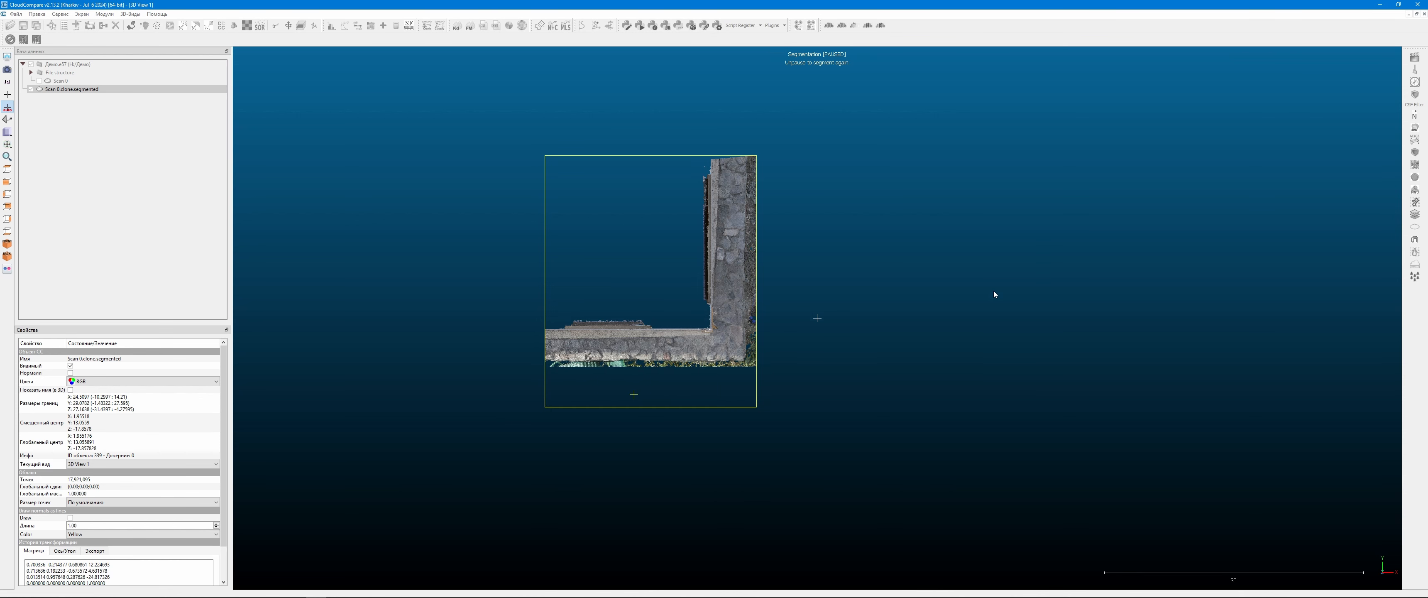
{"action": "key", "text": "Return"}
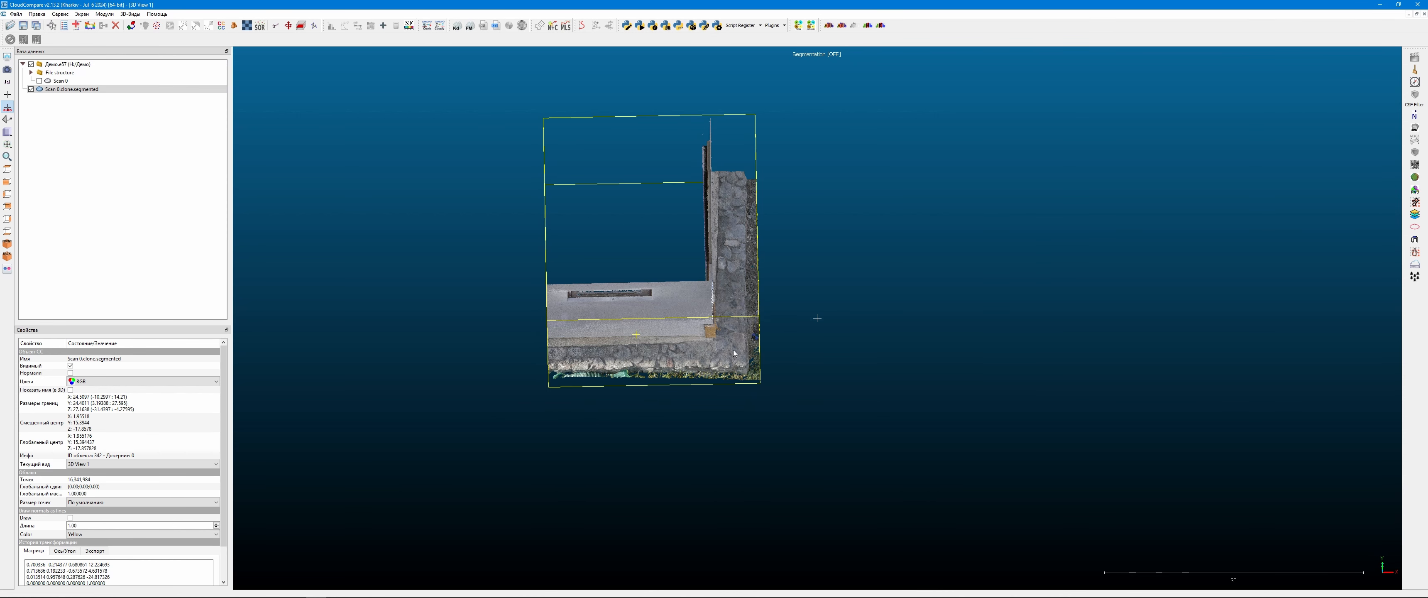
- Remove the stray points inside the large window opening with a polygonal segmentation in the side view
{"action": "left_click", "coordinate": [7, 218]}
{"action": "right_click_drag", "start_coordinate": [511, 243], "coordinate": [516, 359]}
{"action": "scroll", "coordinate": [536, 233], "scroll_direction": "up", "scroll_amount": 9}
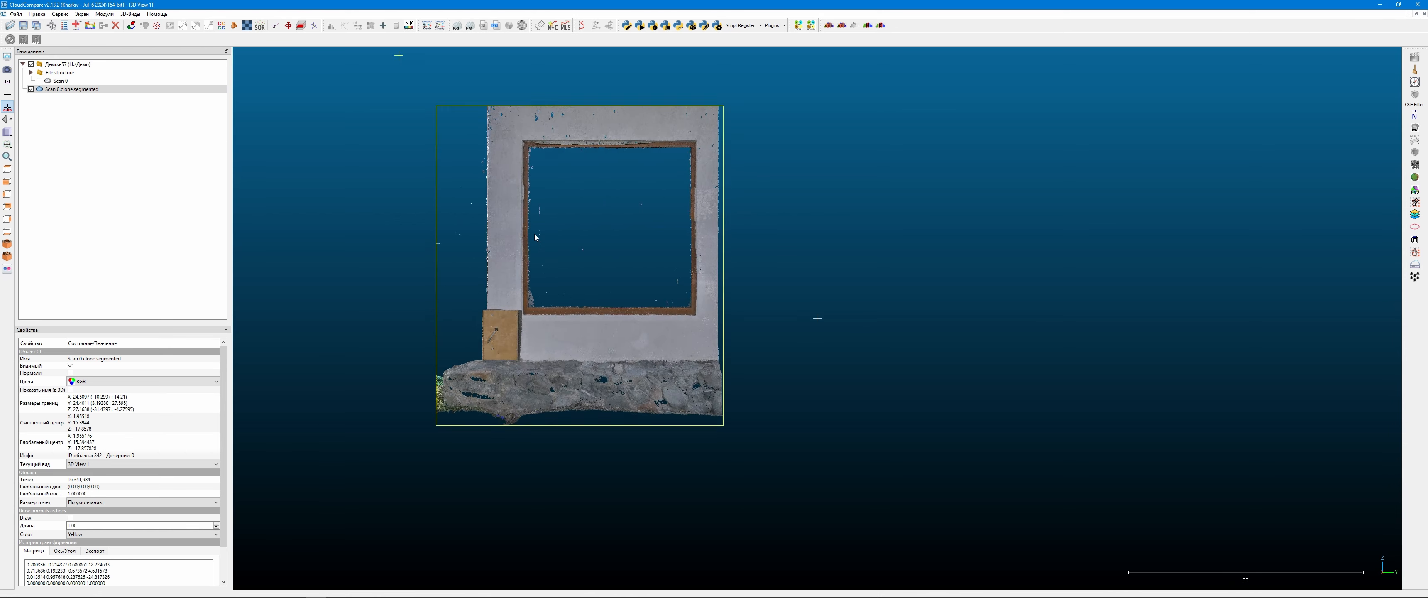
{"action": "right_click_drag", "start_coordinate": [535, 229], "coordinate": [762, 274]}
{"action": "scroll", "coordinate": [762, 275], "scroll_direction": "up", "scroll_amount": 2}
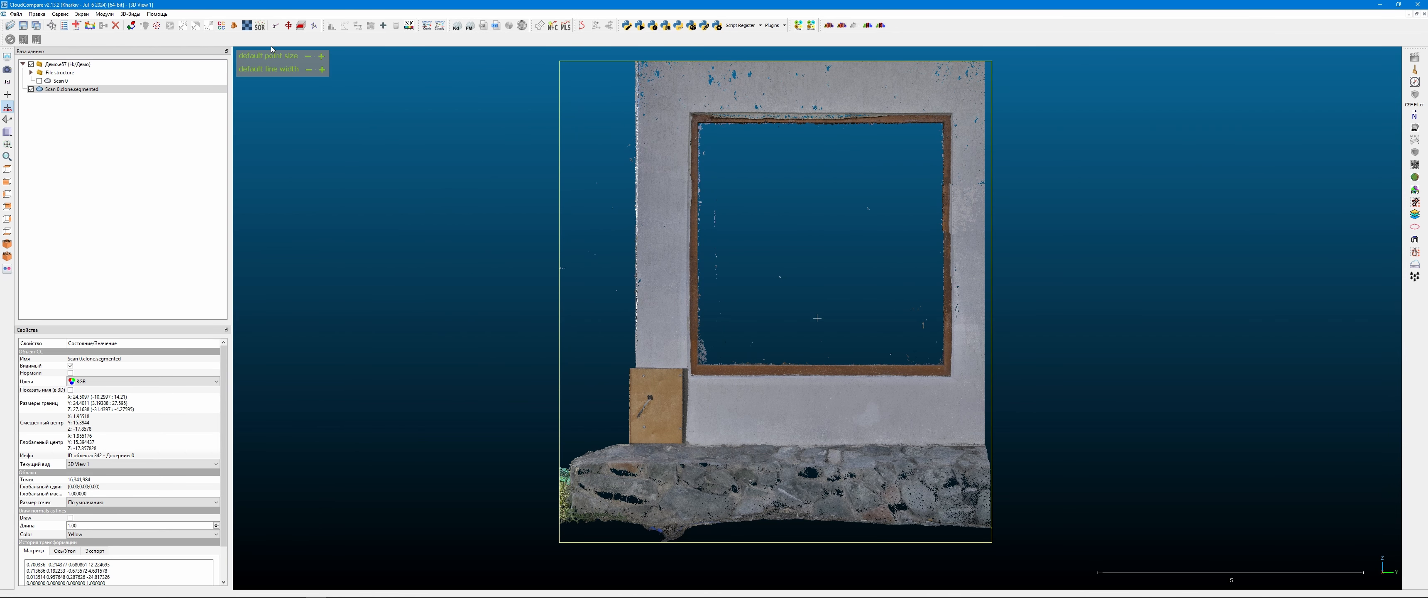
{"action": "left_click", "coordinate": [275, 25]}
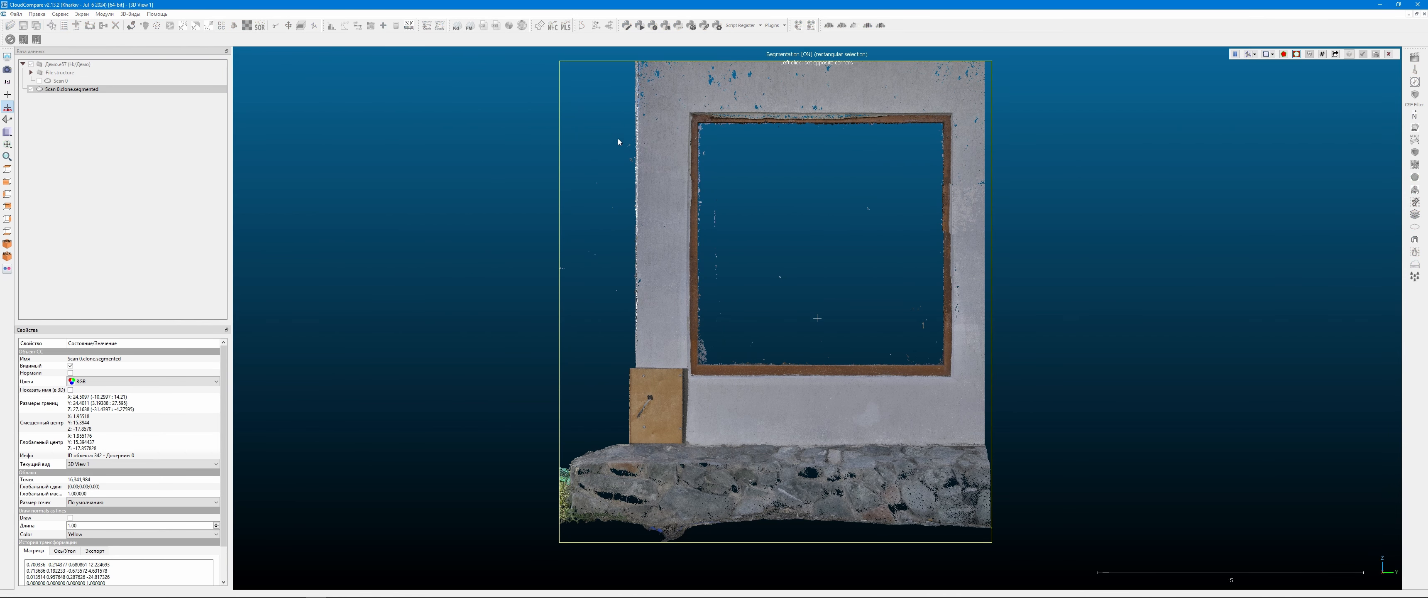
{"action": "left_click", "coordinate": [1274, 55]}
{"action": "left_click", "coordinate": [1285, 66]}
{"action": "left_click", "coordinate": [706, 130]}
{"action": "left_click", "coordinate": [703, 362]}
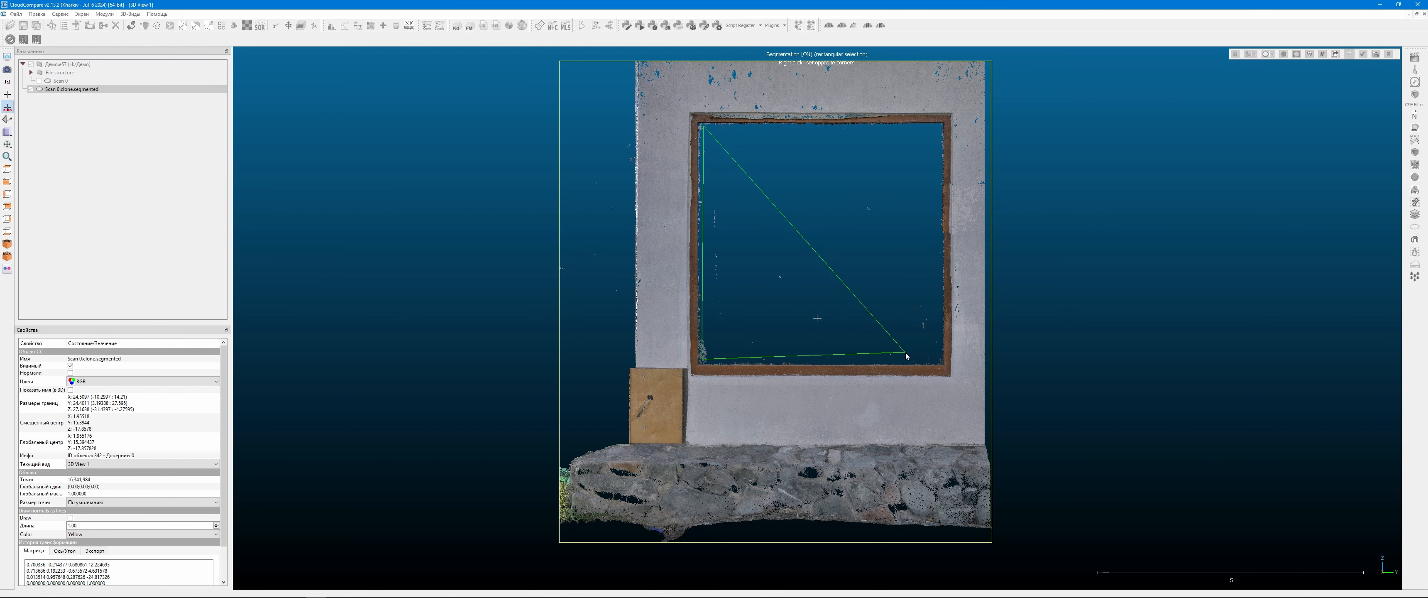
{"action": "left_click", "coordinate": [941, 361]}
{"action": "left_click", "coordinate": [942, 133]}
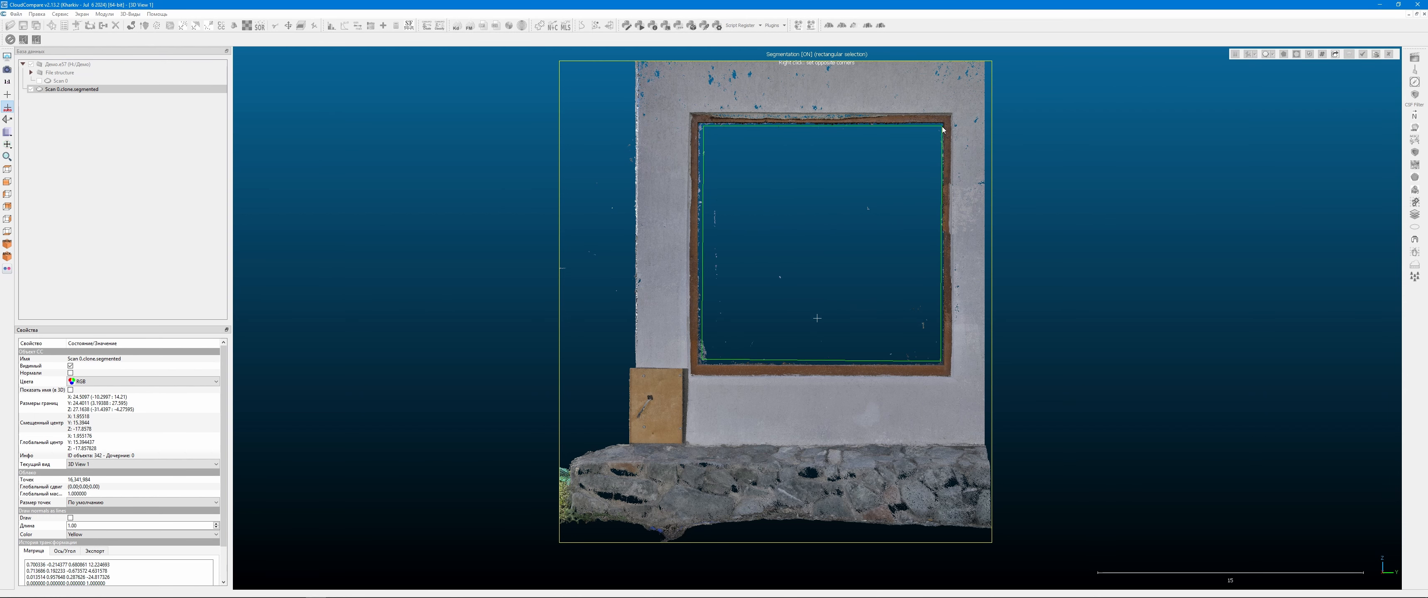
{"action": "right_click", "coordinate": [941, 133]}
{"action": "left_click", "coordinate": [1296, 56]}
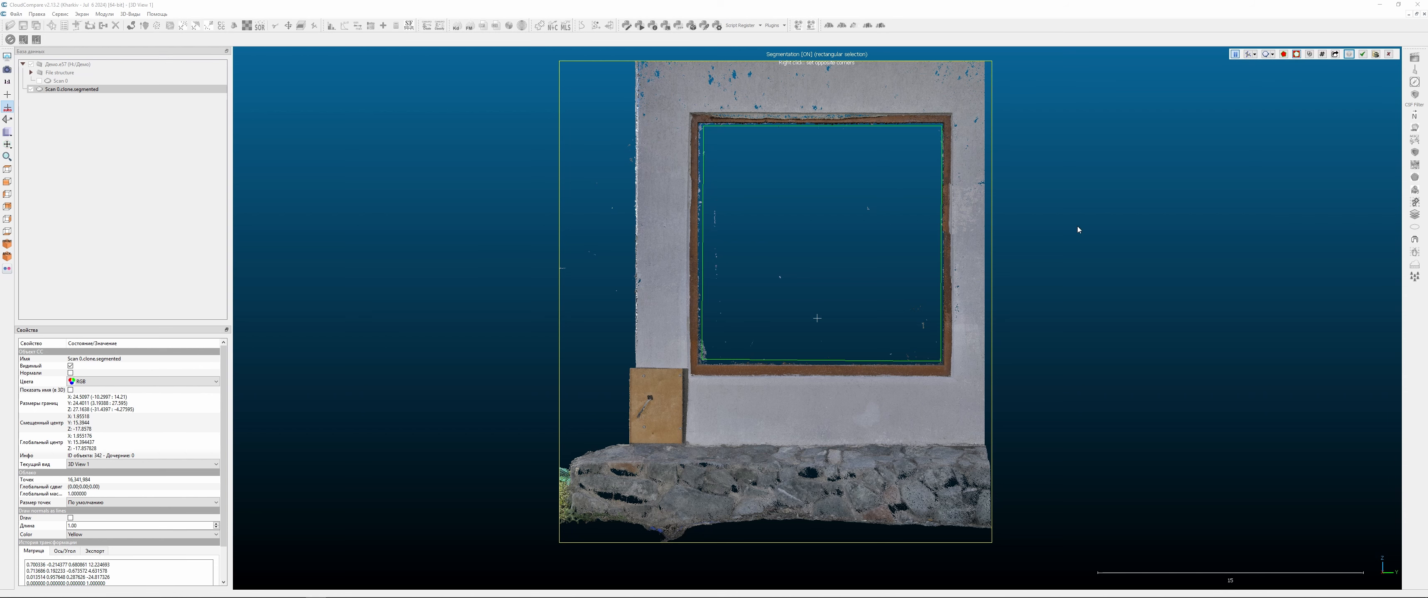
{"action": "key", "text": "Return"}
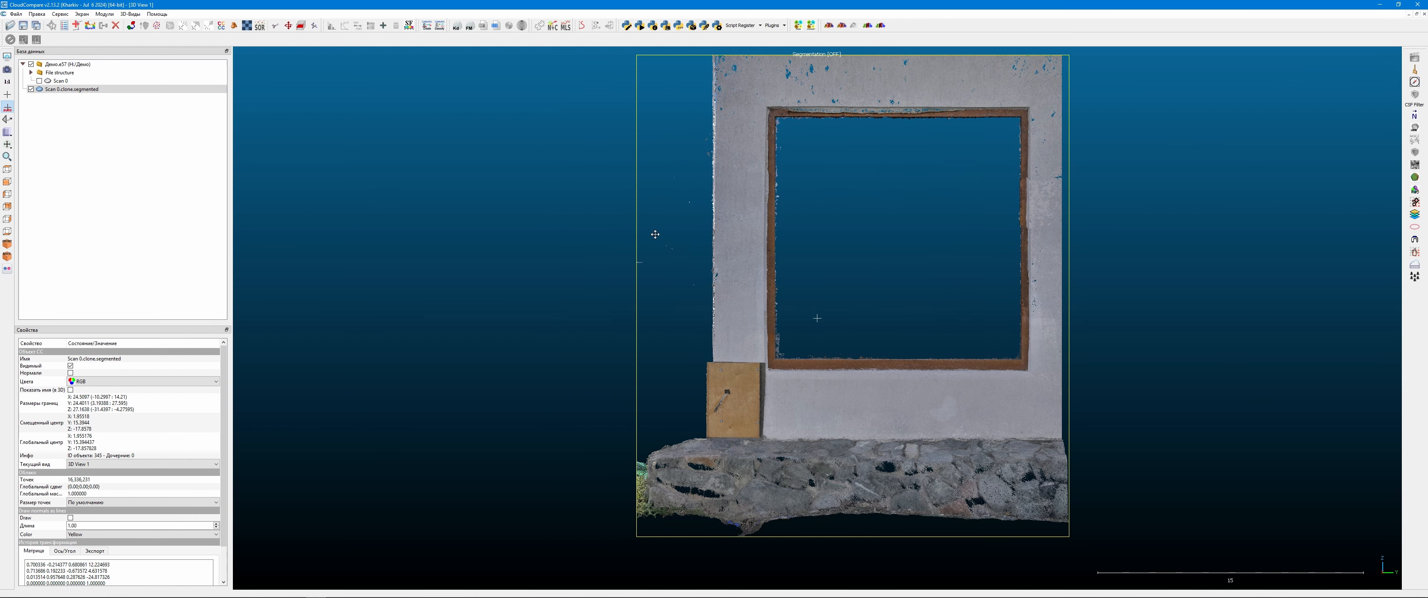
- Segment out the scattered points beyond the wall corner above the plinth with a polygon, and confirm
{"action": "left_click", "coordinate": [275, 25]}
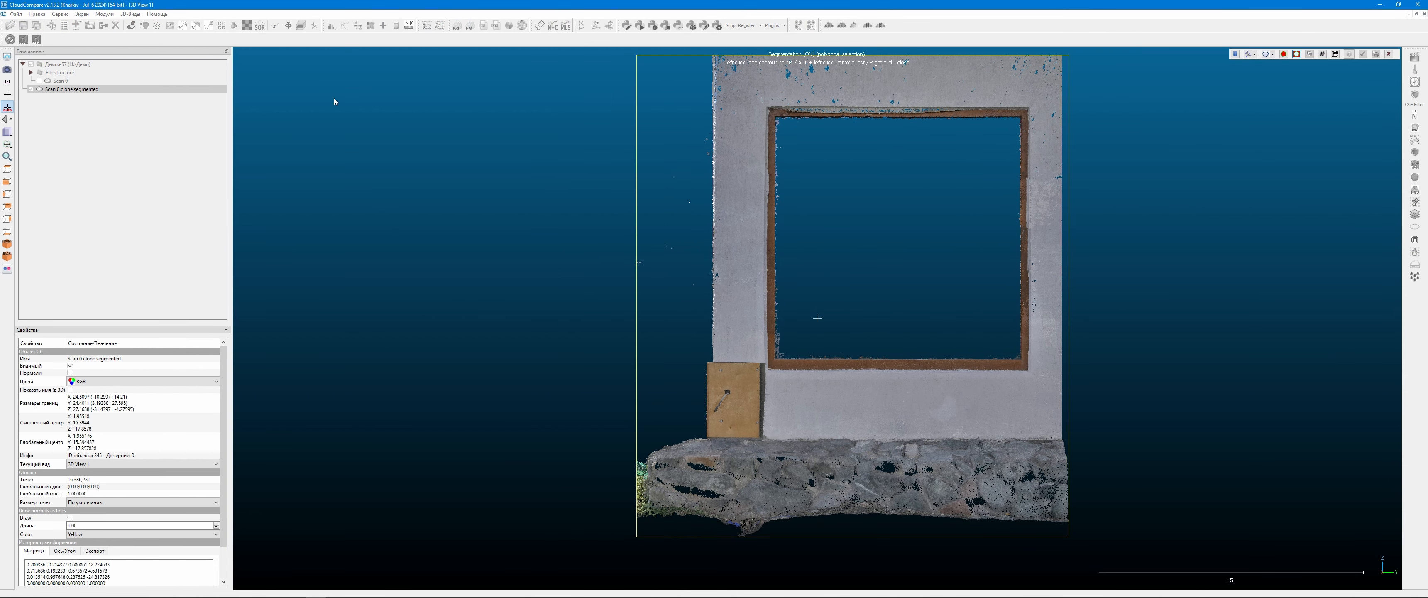
{"action": "left_click", "coordinate": [588, 354]}
{"action": "left_click", "coordinate": [707, 350]}
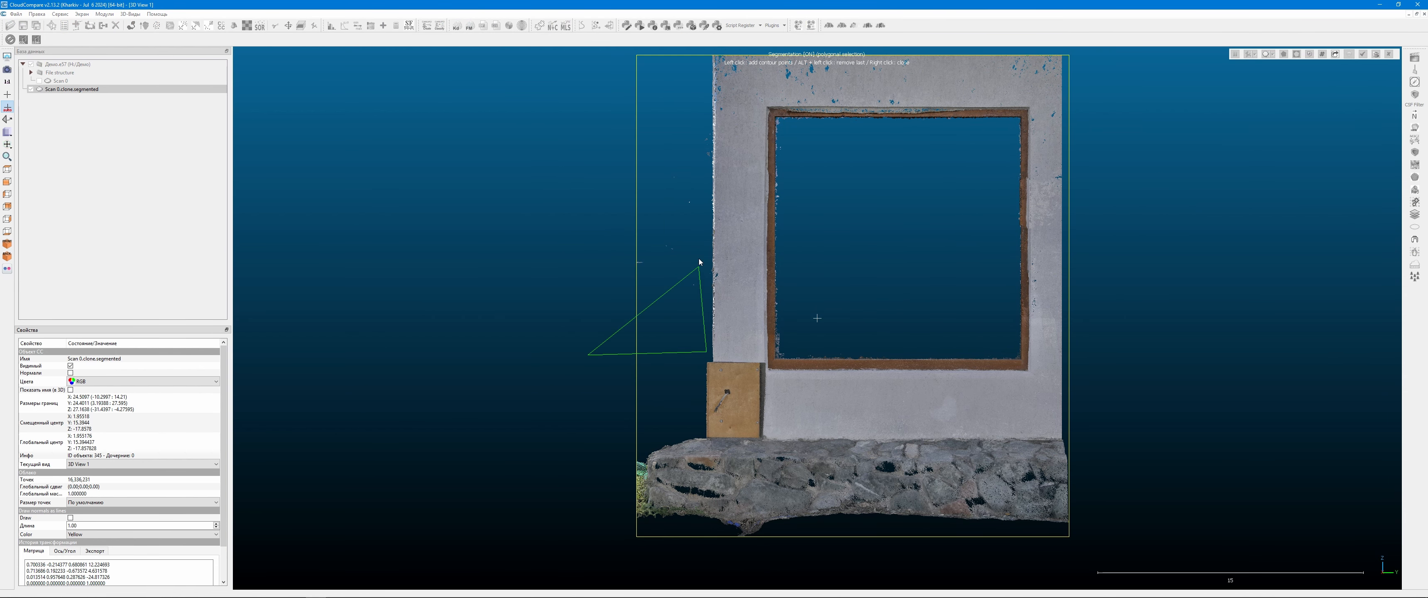
{"action": "left_click", "coordinate": [711, 51]}
{"action": "right_click", "coordinate": [610, 49]}
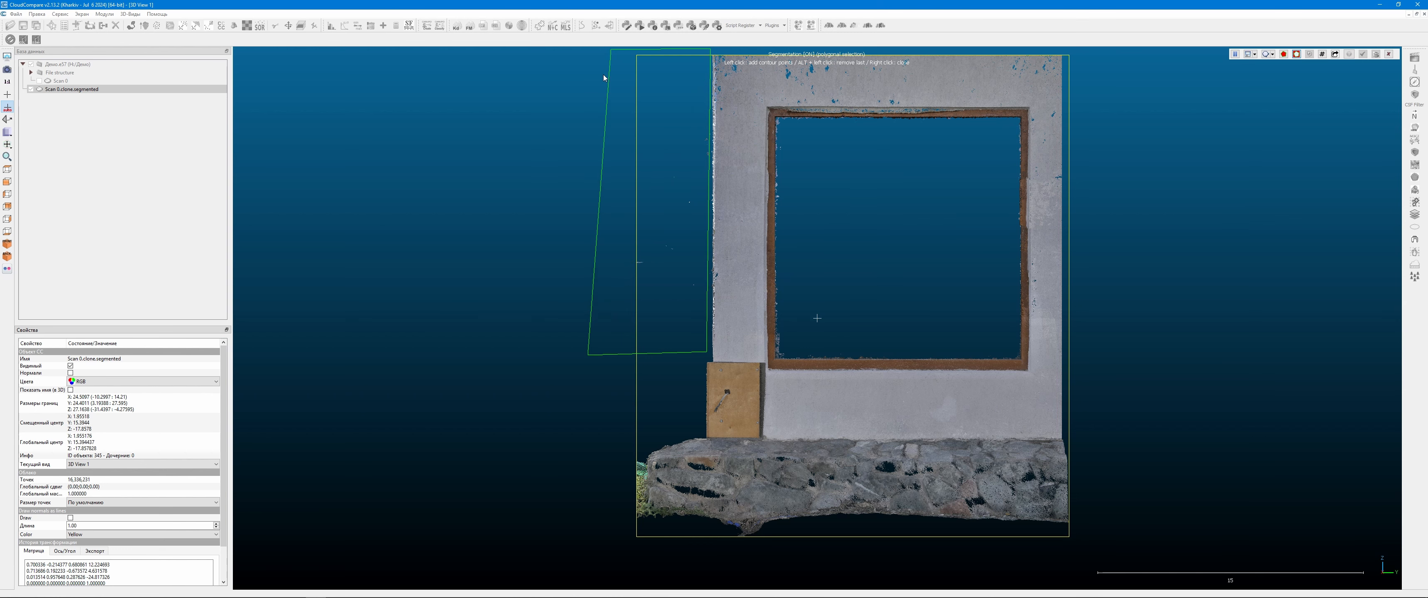
{"action": "left_click", "coordinate": [1297, 55]}
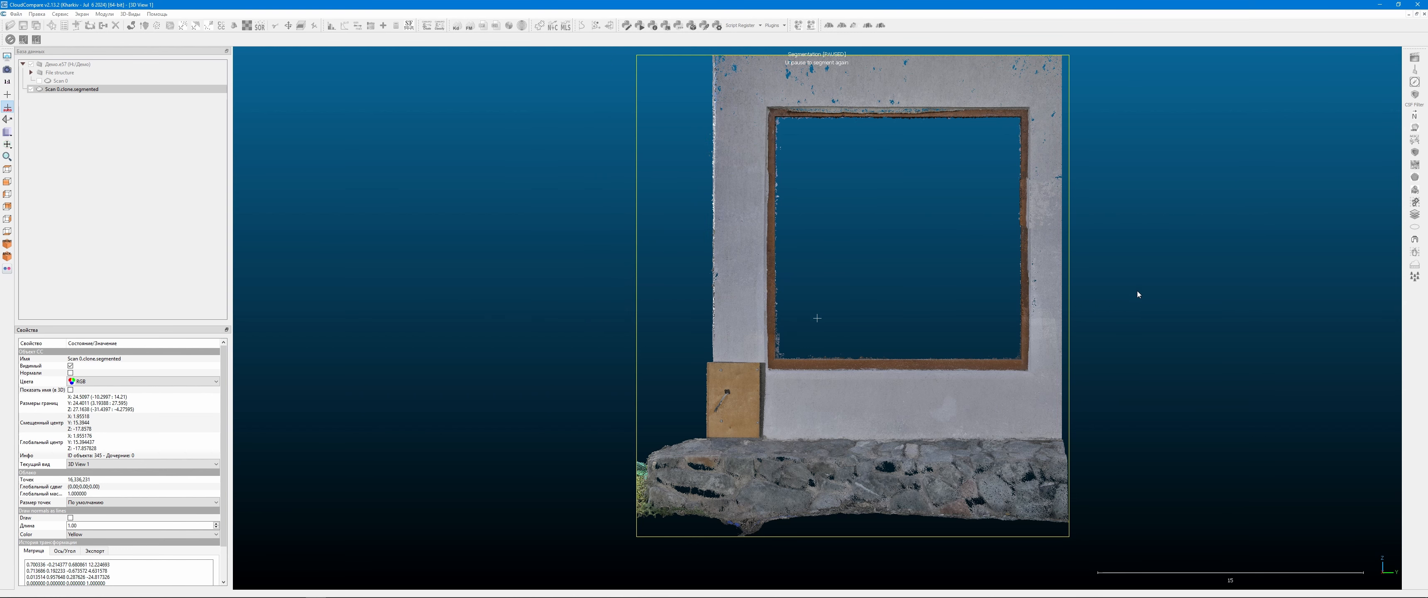
{"action": "key", "text": "Return"}
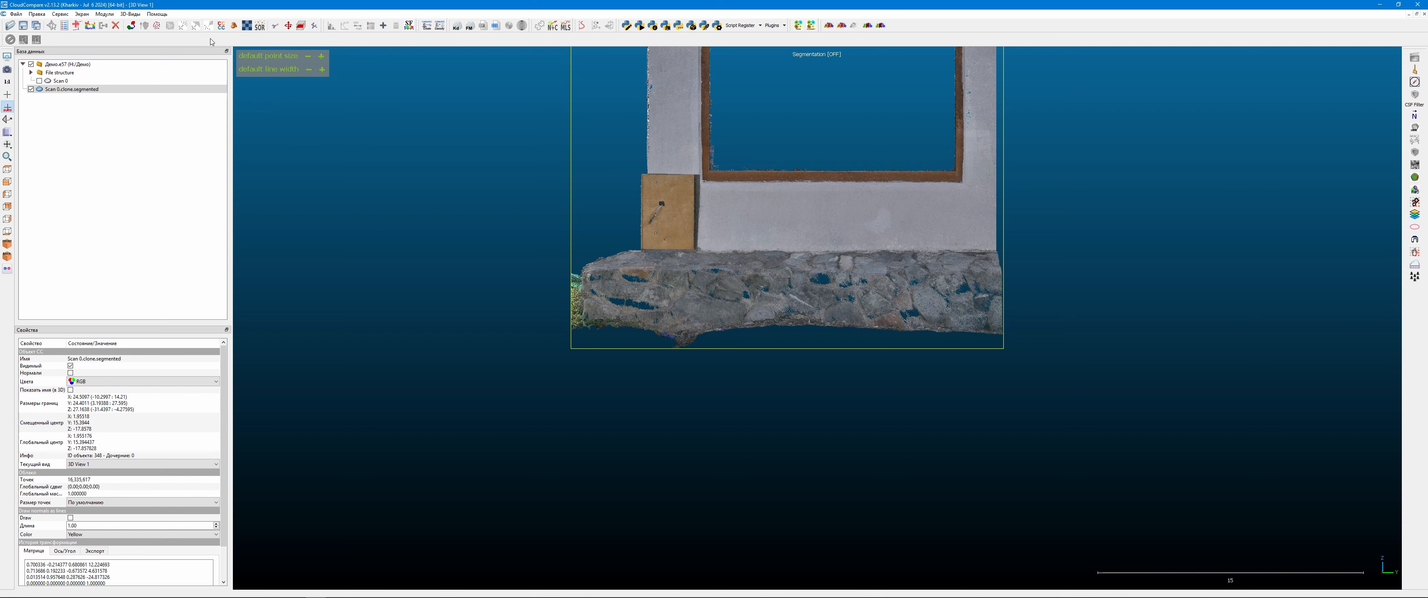
- Cut off the ragged lower part of the stone plinth with a rectangular segmentation across its full length
{"action": "left_click", "coordinate": [301, 26]}
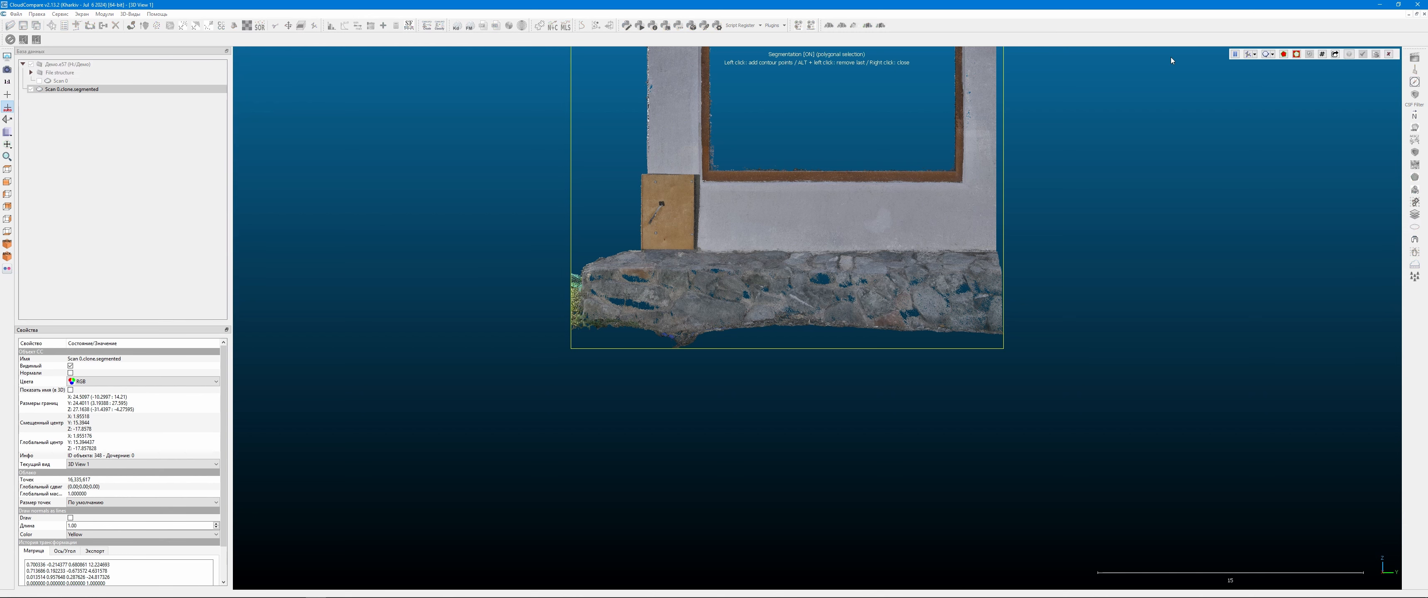
{"action": "left_click", "coordinate": [1271, 54]}
{"action": "left_click", "coordinate": [1286, 76]}
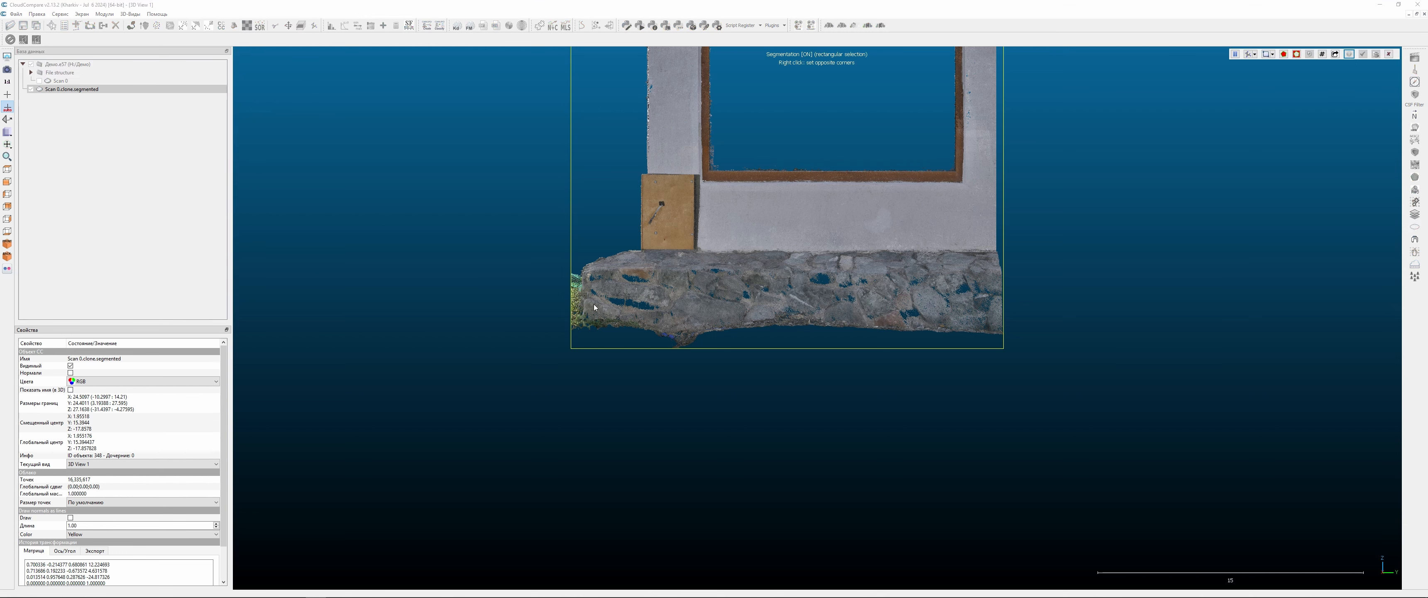
{"action": "left_click", "coordinate": [544, 304]}
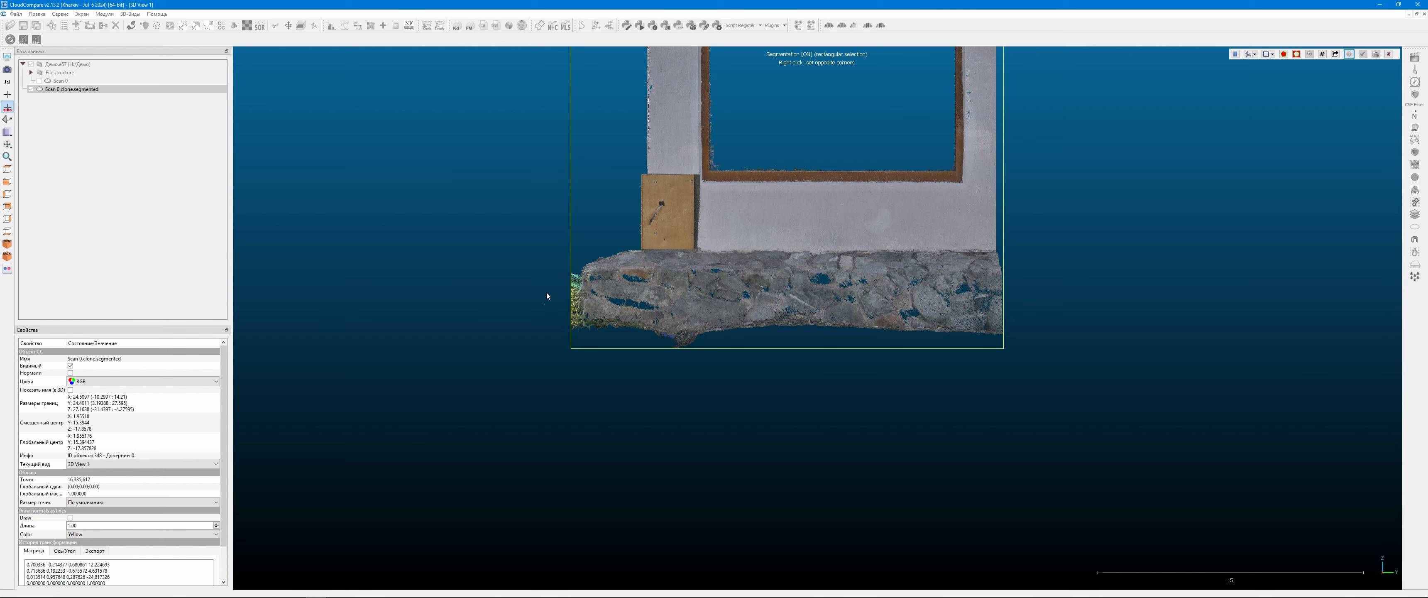
{"action": "left_click", "coordinate": [1041, 361]}
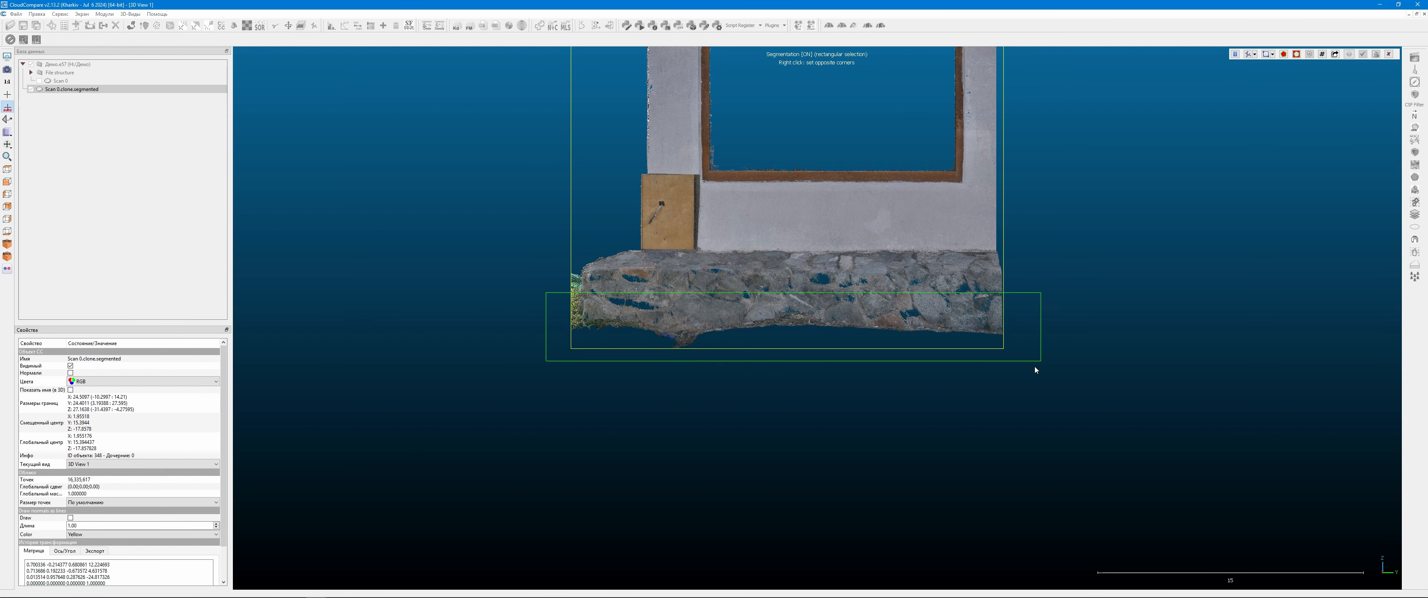
{"action": "left_click", "coordinate": [1296, 57]}
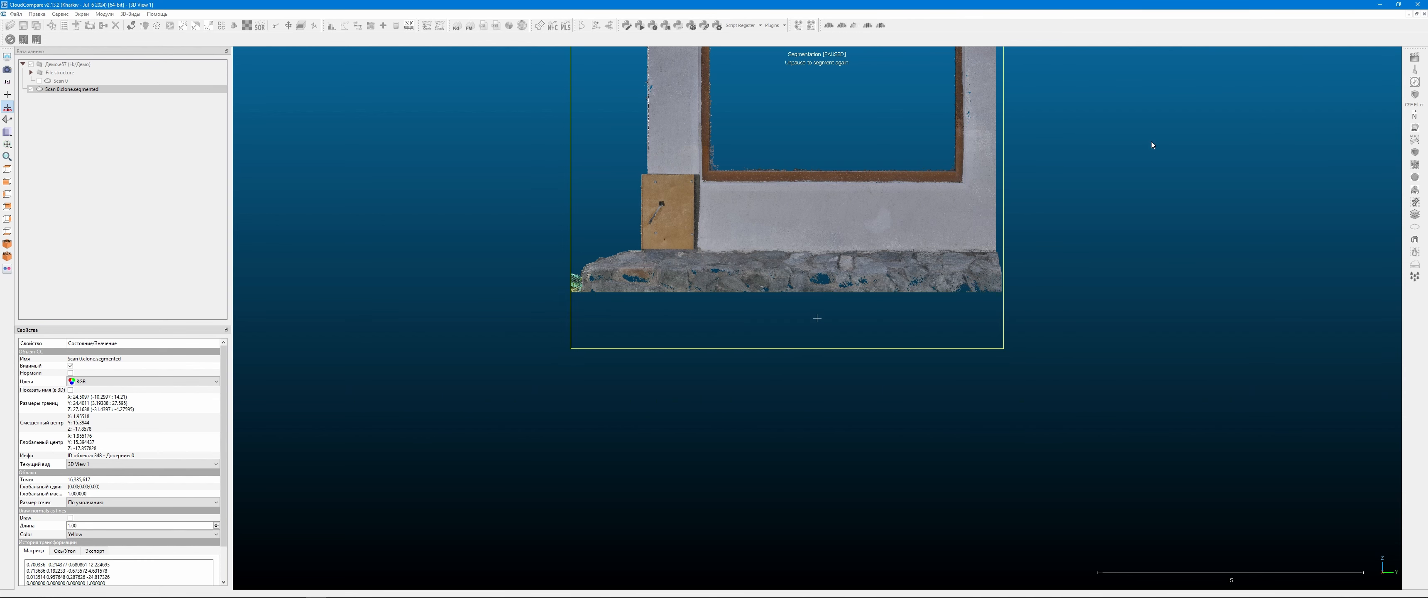
- Cut away the remaining vegetation along the plinth's outer edge below the small-window wall with a polygonal segmentation in the top view
{"action": "right_click_drag", "start_coordinate": [1137, 145], "coordinate": [1107, 312]}
{"action": "right_click_drag", "start_coordinate": [704, 208], "coordinate": [724, 284]}
{"action": "left_click_drag", "start_coordinate": [724, 288], "coordinate": [329, 434]}
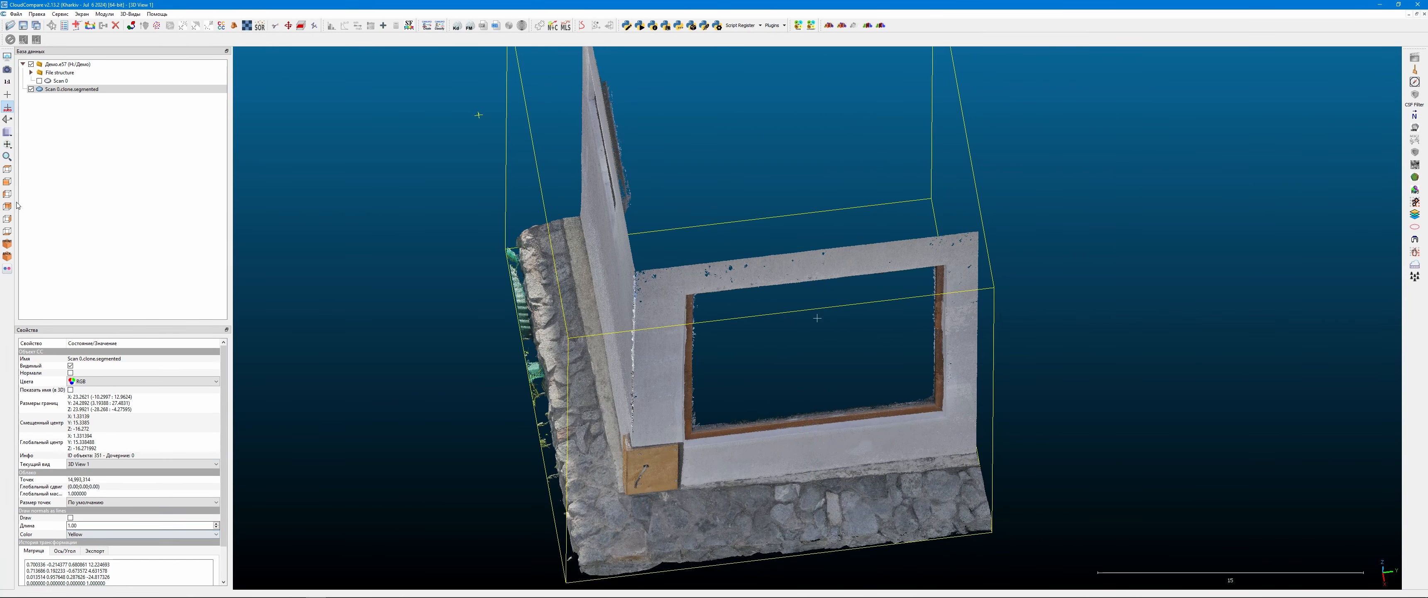
{"action": "left_click", "coordinate": [7, 169]}
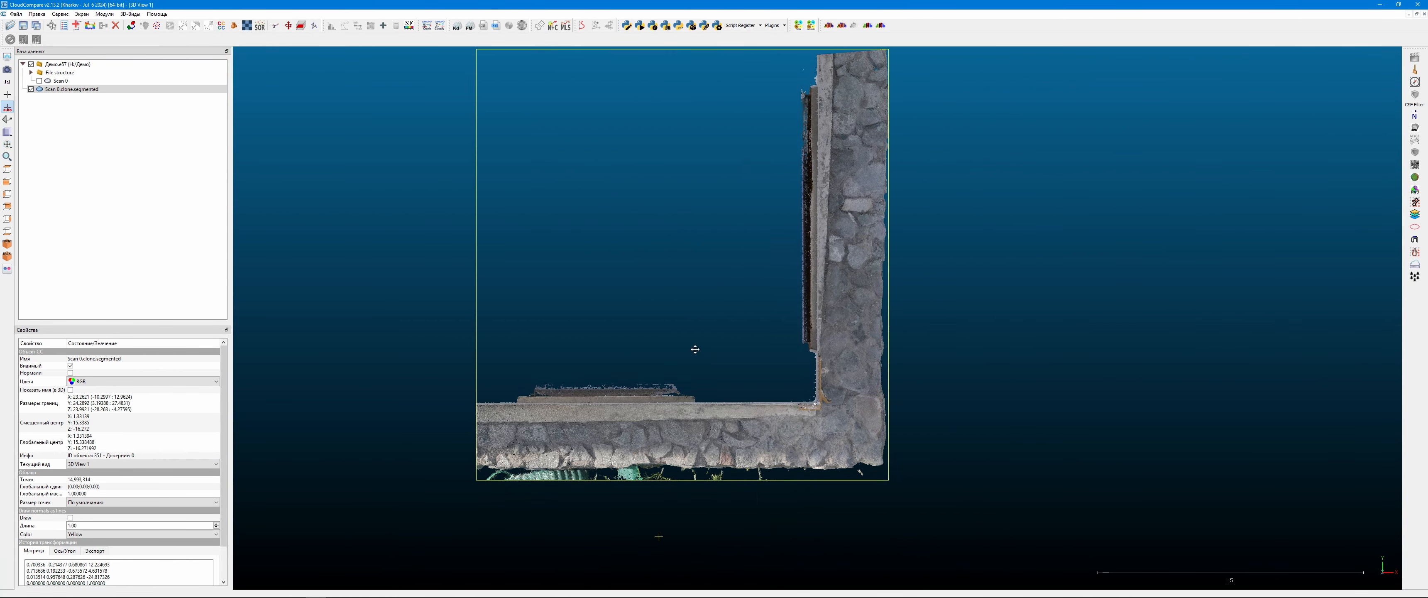
{"action": "right_click_drag", "start_coordinate": [696, 349], "coordinate": [802, 245]}
{"action": "scroll", "coordinate": [801, 244], "scroll_direction": "up", "scroll_amount": 4}
{"action": "left_click", "coordinate": [275, 26]}
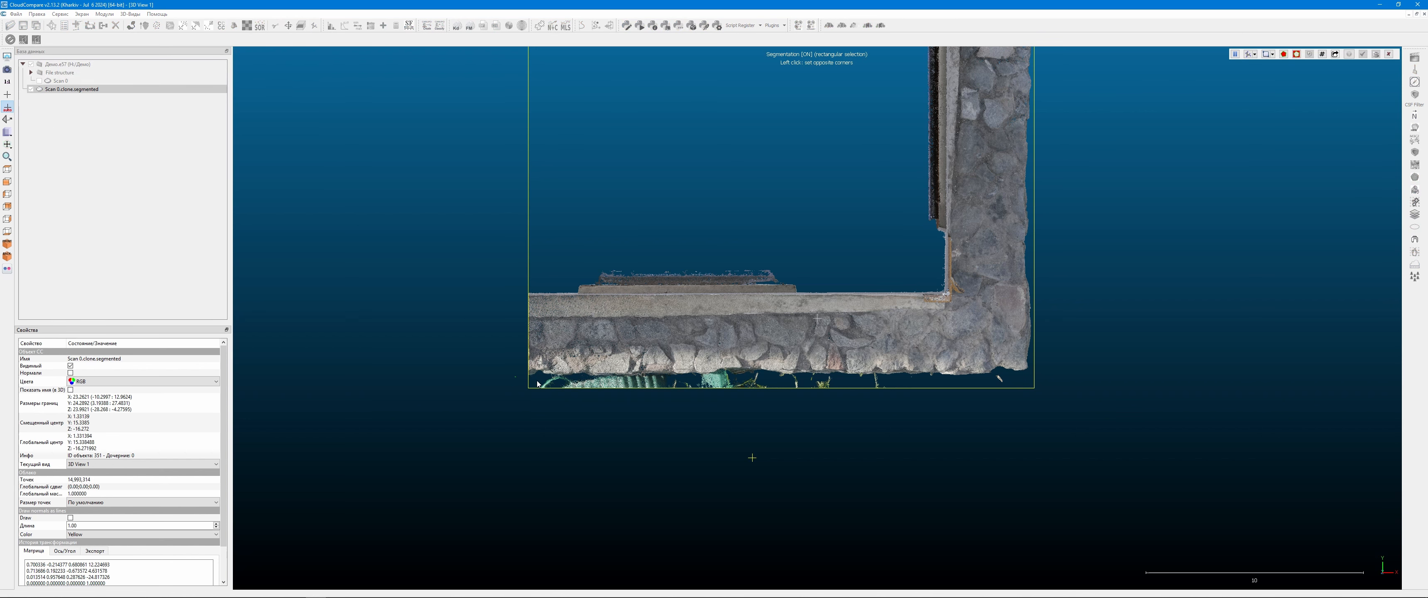
{"action": "left_click", "coordinate": [1273, 54]}
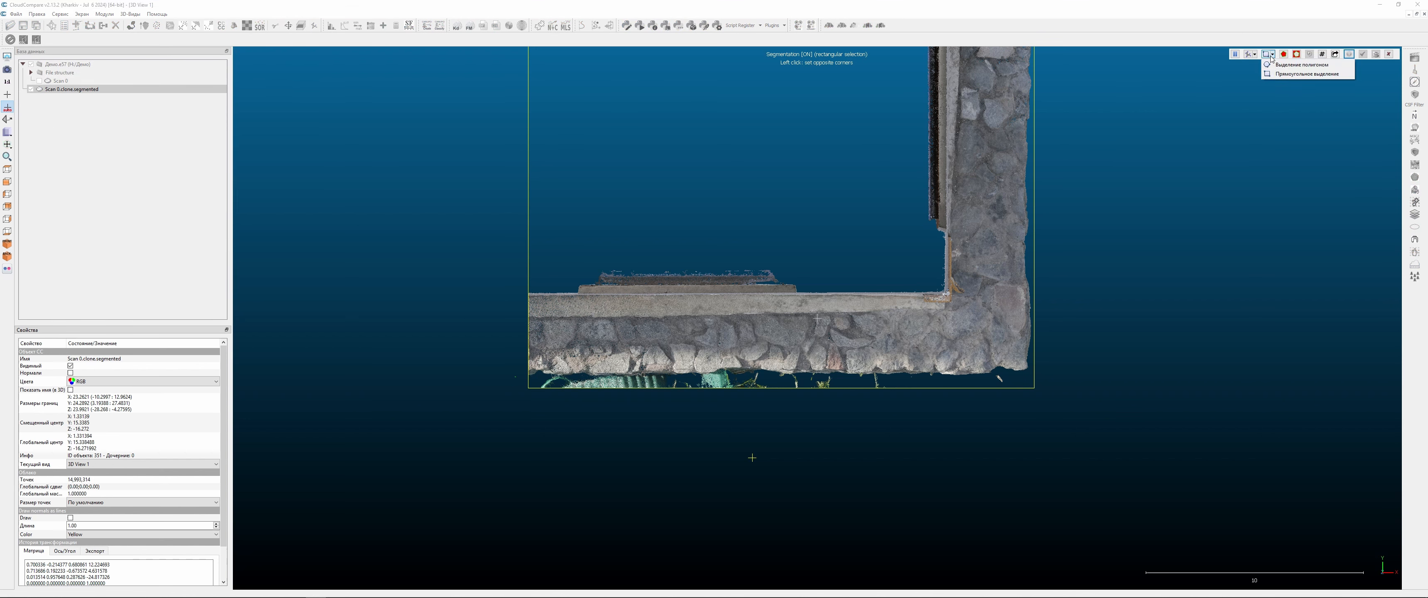
{"action": "left_click", "coordinate": [1289, 65]}
{"action": "left_click", "coordinate": [517, 377]}
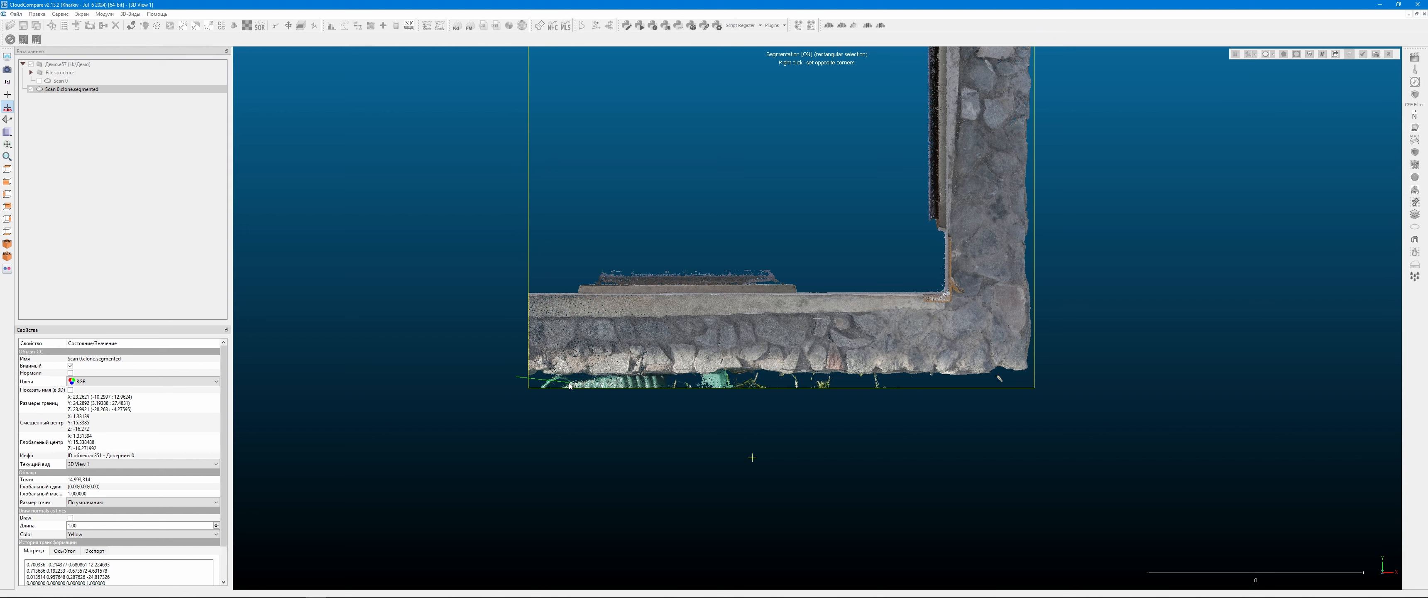
{"action": "left_click", "coordinate": [542, 375]}
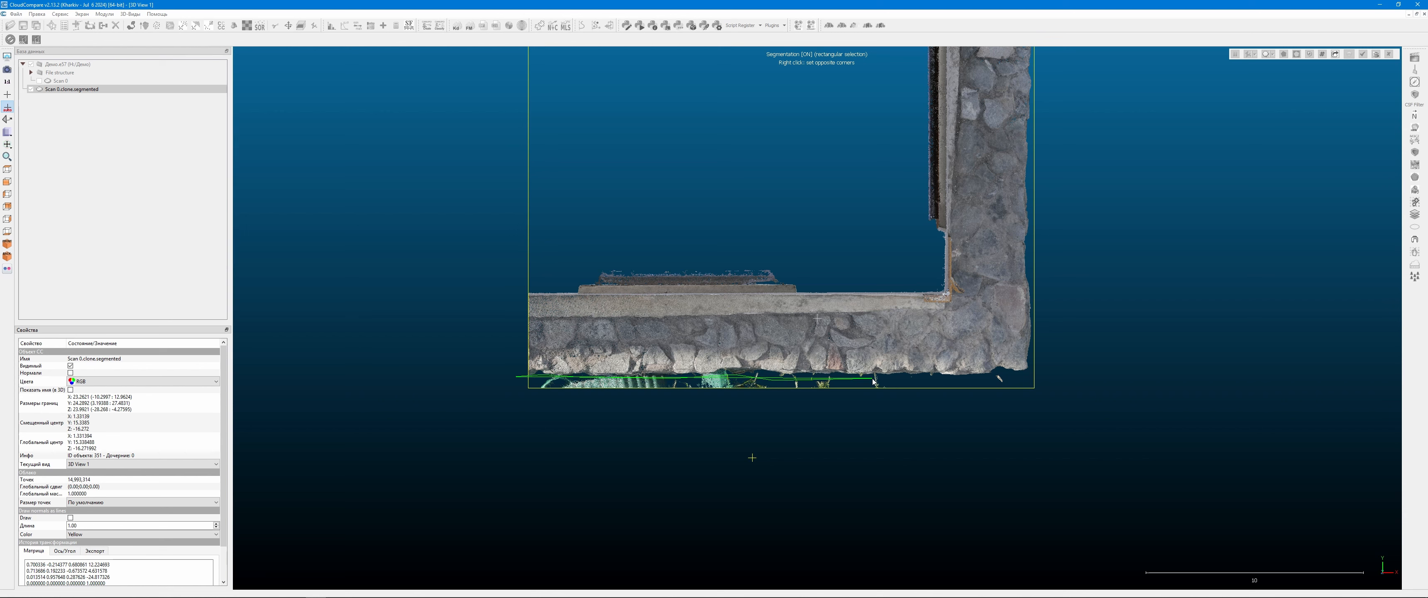
{"action": "left_click", "coordinate": [1000, 377]}
{"action": "left_click", "coordinate": [1053, 407]}
{"action": "right_click", "coordinate": [494, 432]}
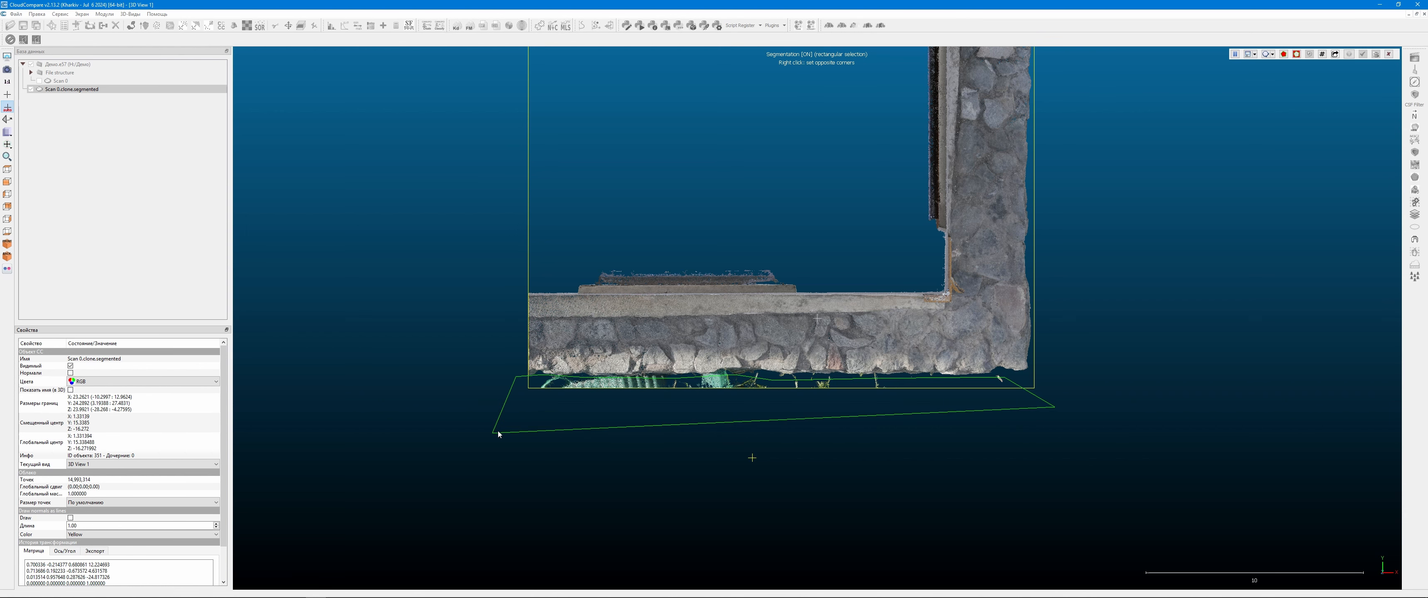
{"action": "left_click", "coordinate": [1298, 55]}
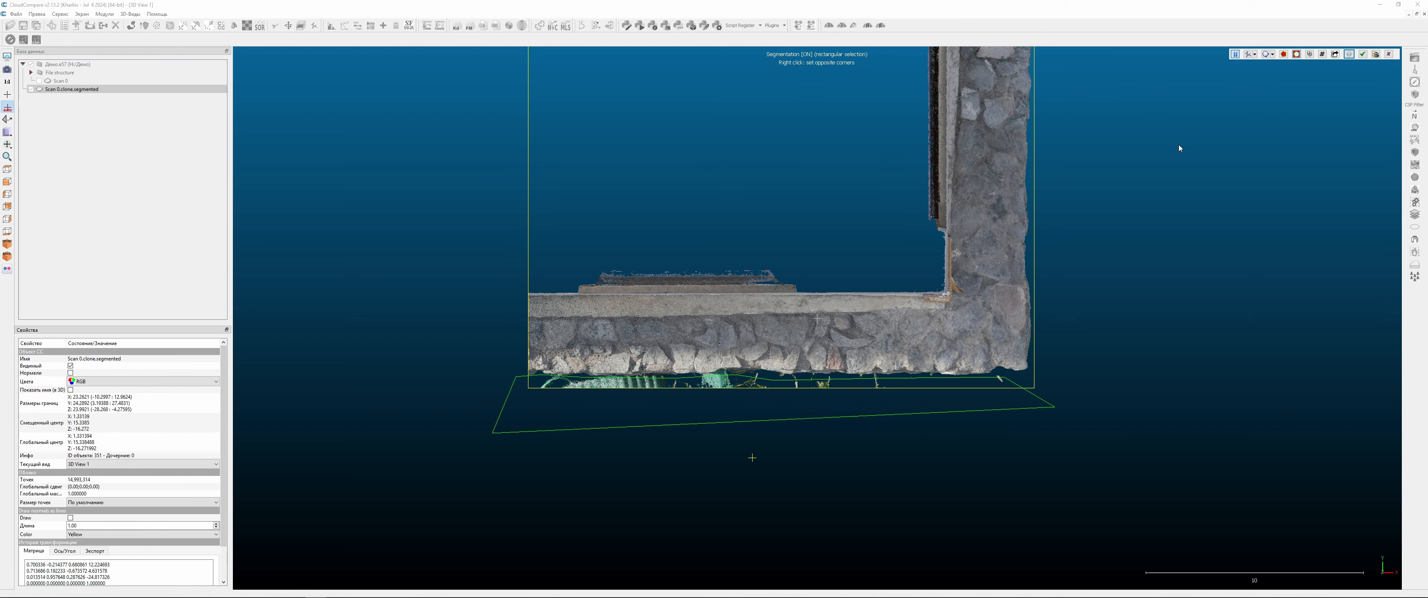
- Remove the patchy glass points inside the small window's frame with a polygonal segmentation in the front view
{"action": "right_click_drag", "start_coordinate": [763, 228], "coordinate": [716, 438]}
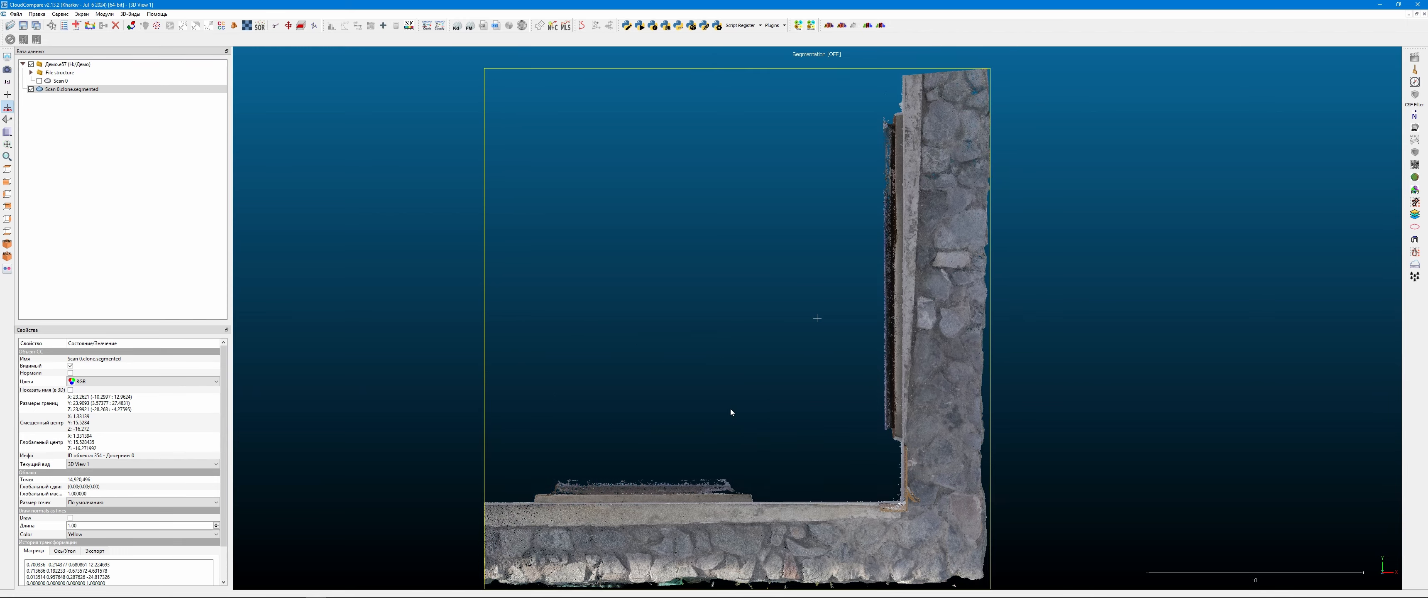
{"action": "right_click_drag", "start_coordinate": [752, 331], "coordinate": [736, 207]}
{"action": "left_click_drag", "start_coordinate": [764, 360], "coordinate": [1086, 310]}
{"action": "right_click_drag", "start_coordinate": [813, 316], "coordinate": [809, 381]}
{"action": "left_click", "coordinate": [7, 190]}
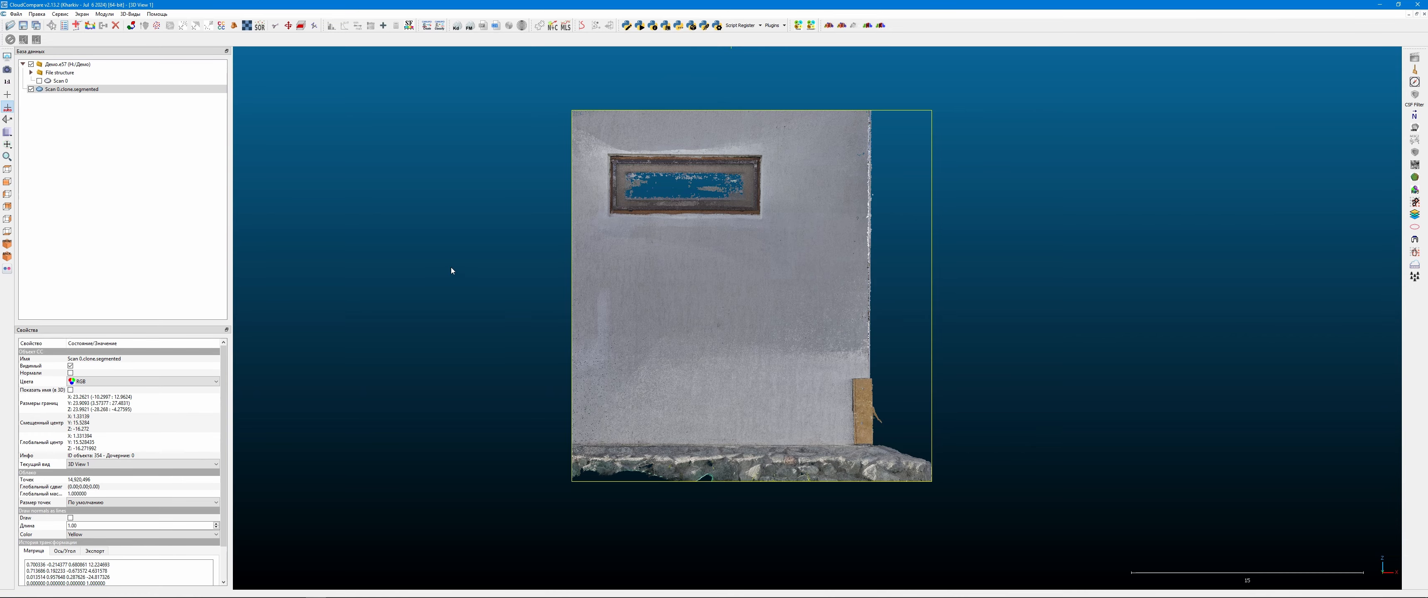
{"action": "scroll", "coordinate": [577, 211], "scroll_direction": "up", "scroll_amount": 3}
{"action": "right_click_drag", "start_coordinate": [577, 211], "coordinate": [743, 316]}
{"action": "scroll", "coordinate": [774, 266], "scroll_direction": "up", "scroll_amount": 5}
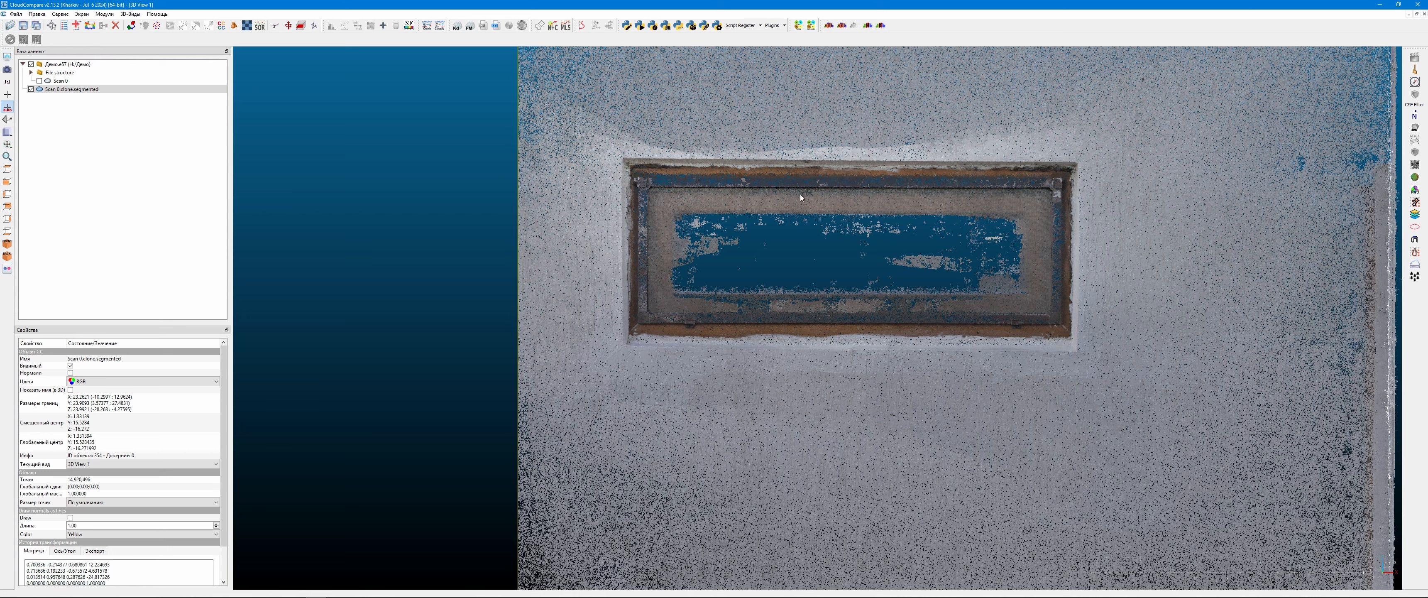
{"action": "mouse_move", "coordinate": [268, 47]}
{"action": "left_click", "coordinate": [276, 25]}
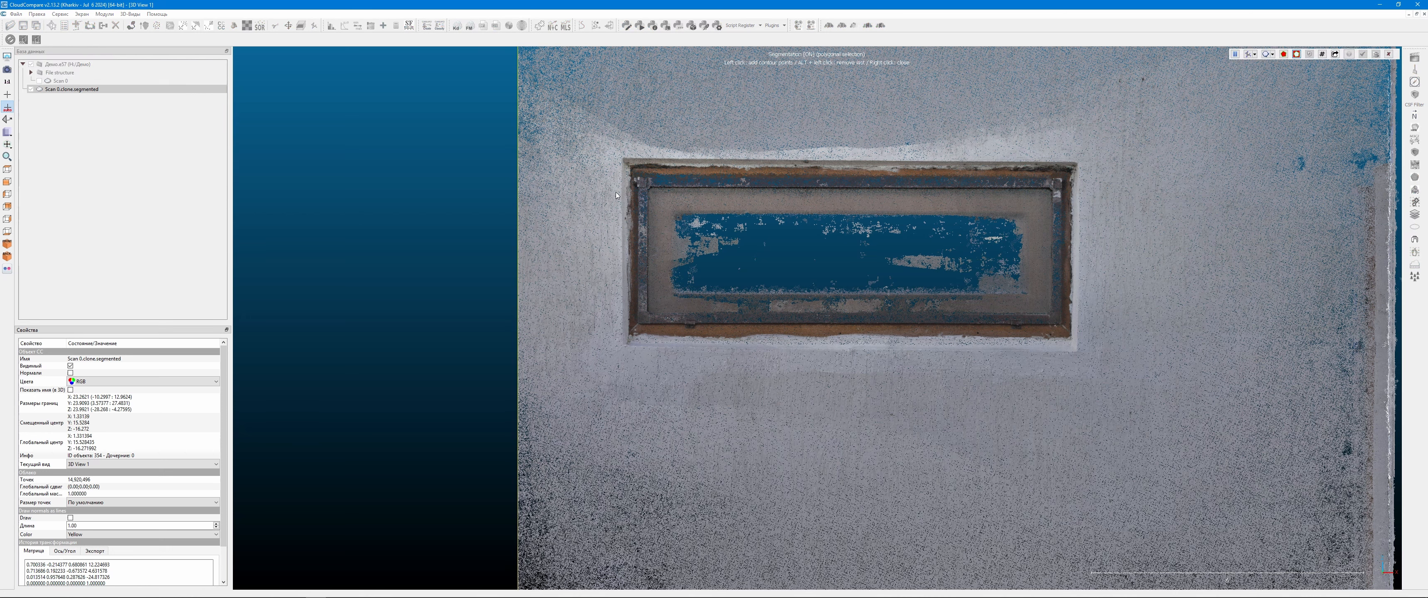
{"action": "left_click", "coordinate": [667, 205]}
{"action": "left_click", "coordinate": [666, 295]}
{"action": "left_click", "coordinate": [1034, 301]}
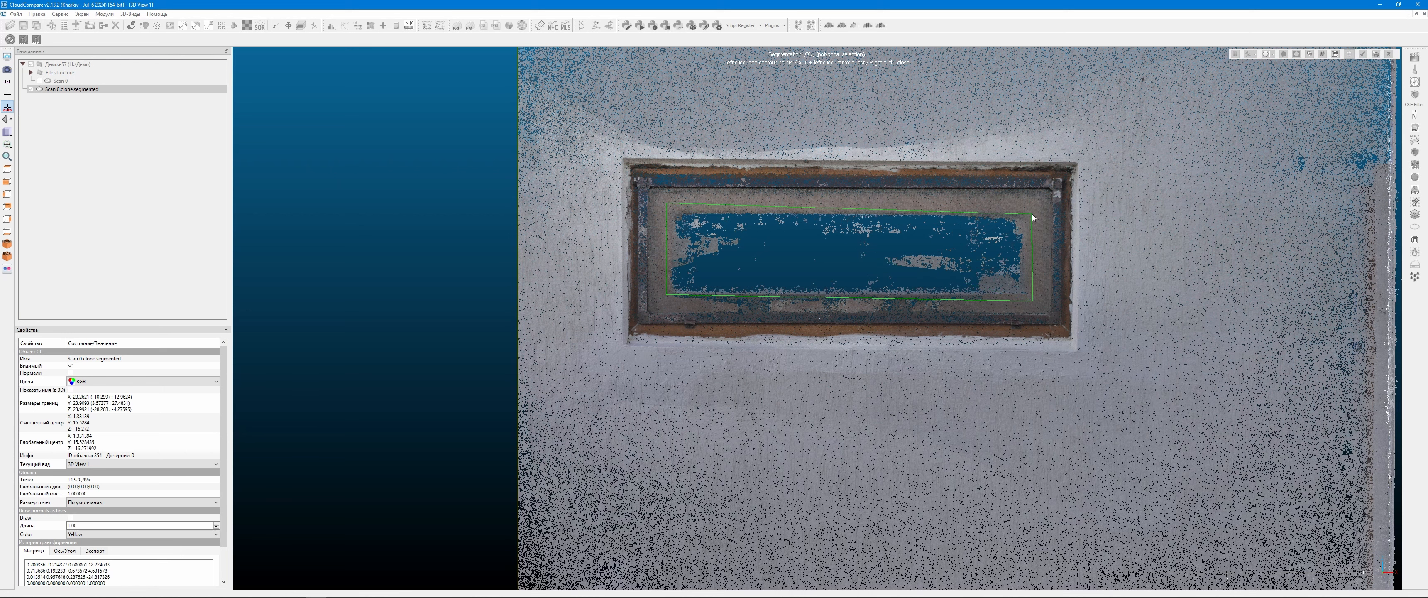
{"action": "left_click", "coordinate": [1035, 204]}
{"action": "right_click", "coordinate": [1035, 204]}
{"action": "left_click", "coordinate": [1296, 54]}
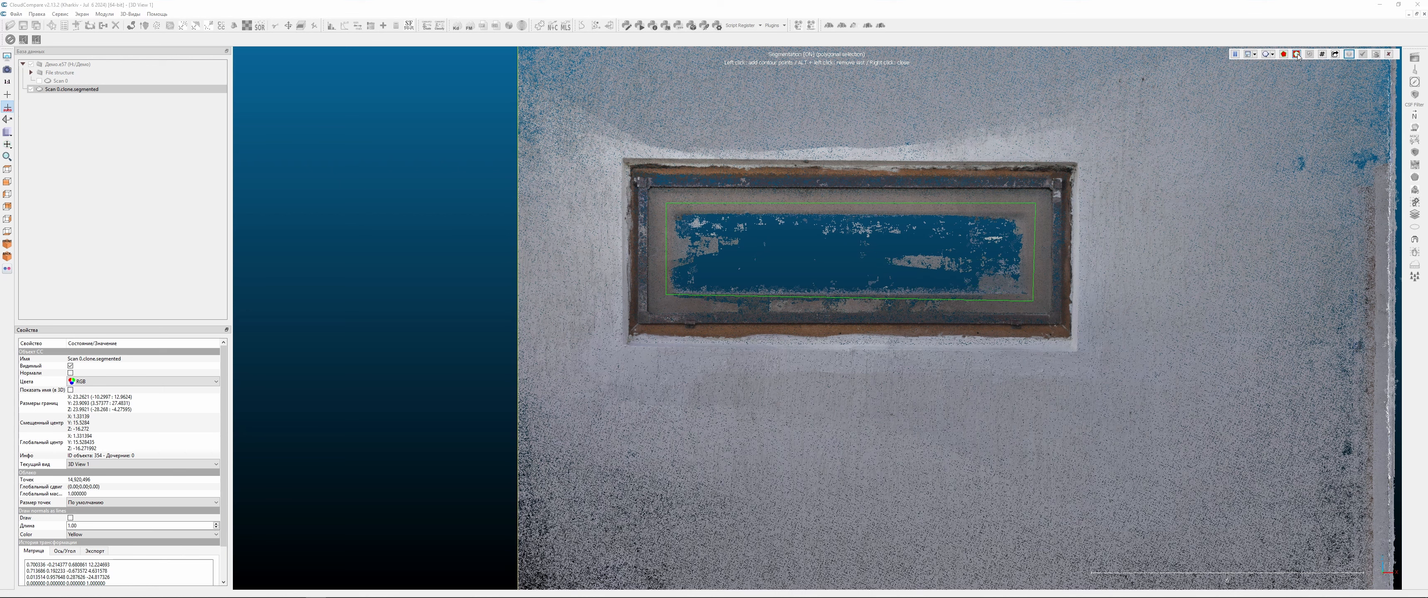
{"action": "left_click", "coordinate": [1236, 54]}
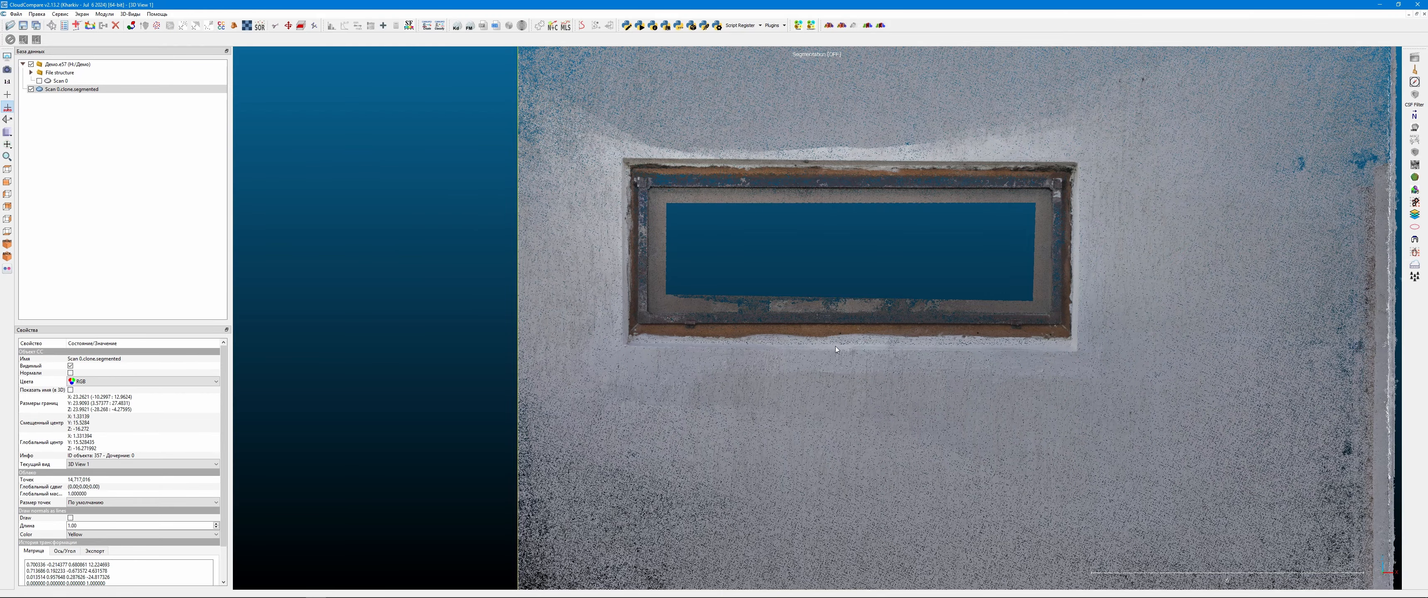
- Examine the small window's frame and cleared opening up close from oblique angles
{"action": "left_click_drag", "start_coordinate": [920, 332], "coordinate": [946, 446]}
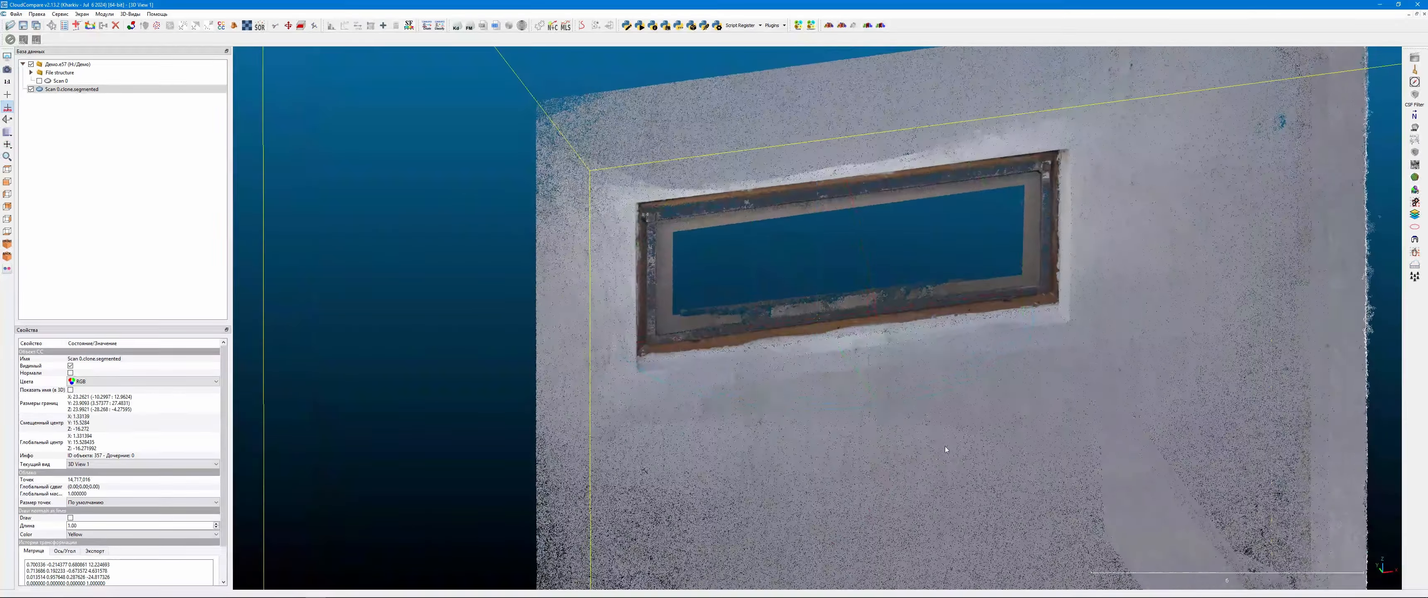
{"action": "scroll", "coordinate": [846, 336], "scroll_direction": "up", "scroll_amount": 10}
{"action": "left_click_drag", "start_coordinate": [753, 373], "coordinate": [626, 380]}
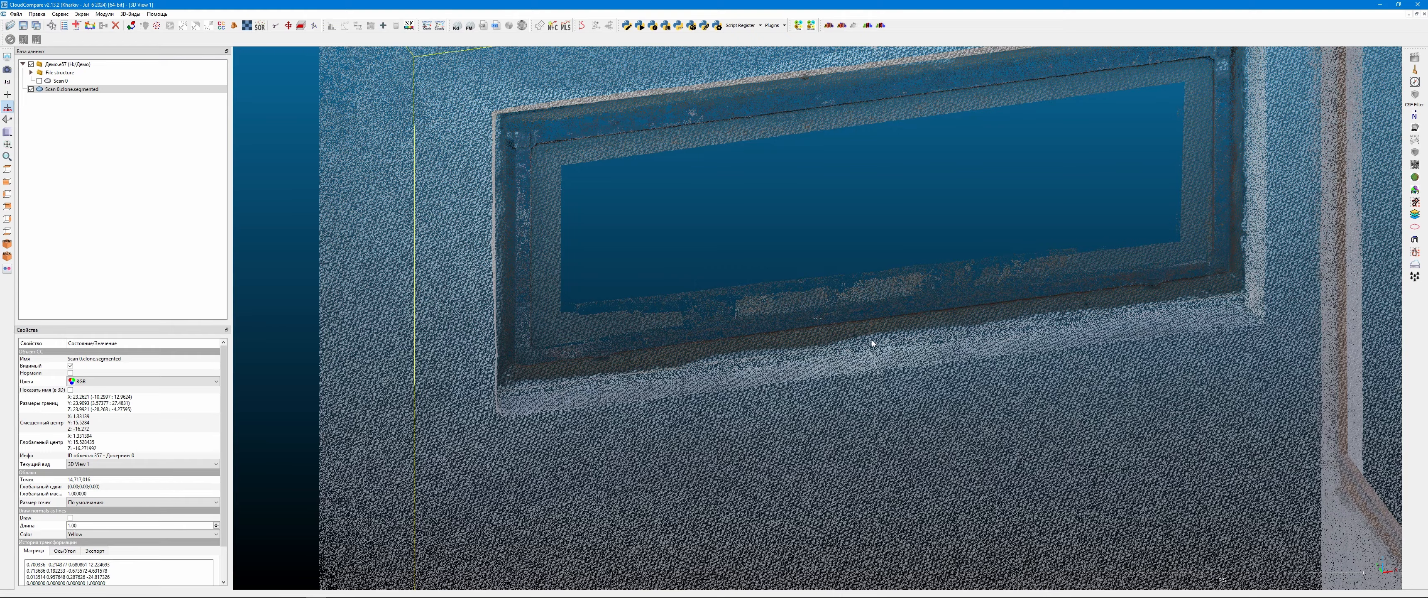
{"action": "right_click_drag", "start_coordinate": [1185, 248], "coordinate": [1239, 267]}
{"action": "left_click_drag", "start_coordinate": [1211, 284], "coordinate": [726, 289]}
{"action": "mouse_move", "coordinate": [1009, 356]}
{"action": "right_mouse_down"}
{"action": "mouse_move", "coordinate": [846, 378]}
{"action": "mouse_move", "coordinate": [983, 351]}
{"action": "right_mouse_up"}
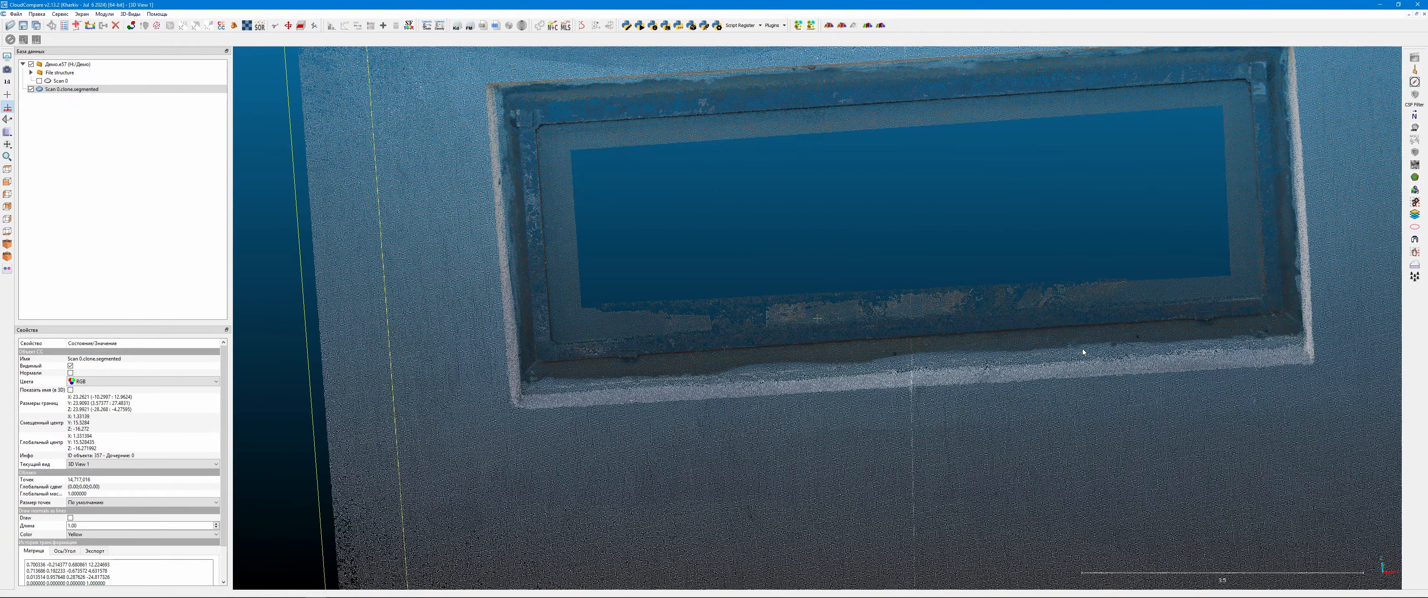
- Examine the cleared small window and the whole cleaned building corner from several angles
{"action": "left_click_drag", "start_coordinate": [1083, 348], "coordinate": [1043, 429]}
{"action": "left_click_drag", "start_coordinate": [630, 390], "coordinate": [1159, 560]}
{"action": "right_click_drag", "start_coordinate": [1159, 560], "coordinate": [862, 442]}
{"action": "scroll", "coordinate": [857, 438], "scroll_direction": "down", "scroll_amount": 5}
{"action": "left_click_drag", "start_coordinate": [862, 442], "coordinate": [828, 228]}
{"action": "key", "text": "F3"}
{"action": "mouse_move", "coordinate": [886, 373]}
{"action": "right_mouse_down"}
{"action": "mouse_move", "coordinate": [899, 350]}
{"action": "mouse_move", "coordinate": [877, 374]}
{"action": "right_mouse_up"}
{"action": "left_click_drag", "start_coordinate": [876, 373], "coordinate": [928, 309]}
{"action": "left_click_drag", "start_coordinate": [365, 418], "coordinate": [218, 450]}
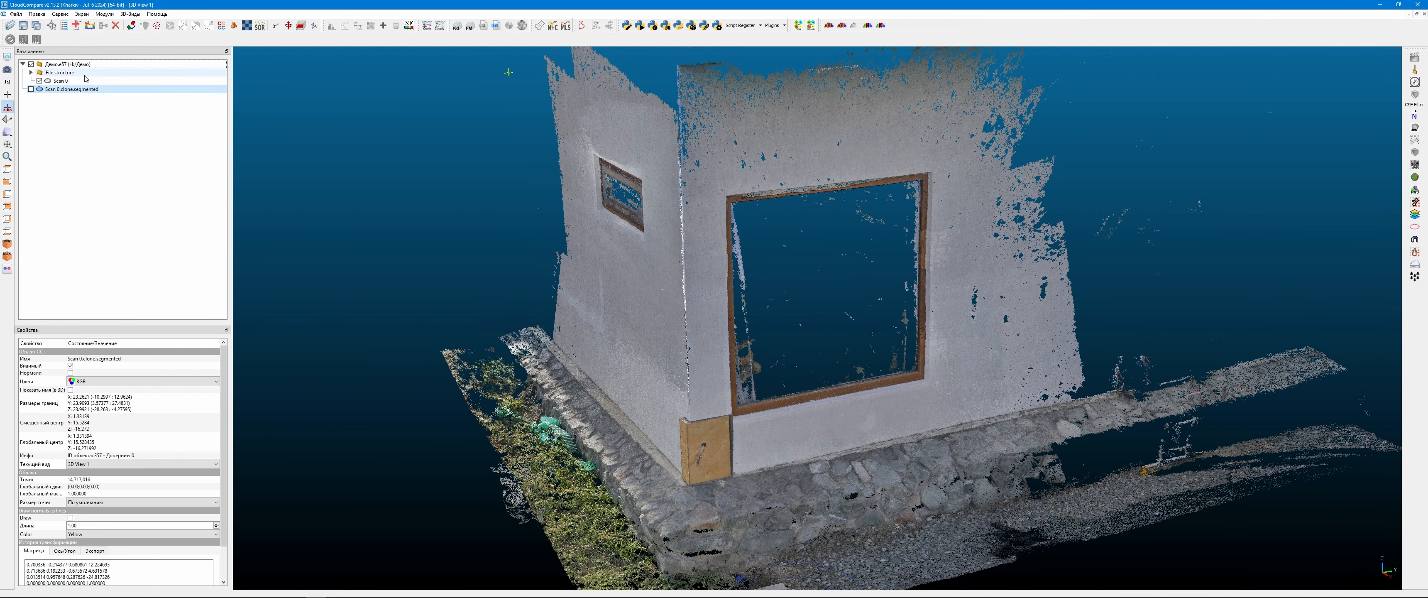
- Check the original Scan 0's properties, show the segmented clone in its place, and inspect the clone's point count and shape
{"action": "left_click", "coordinate": [61, 80]}
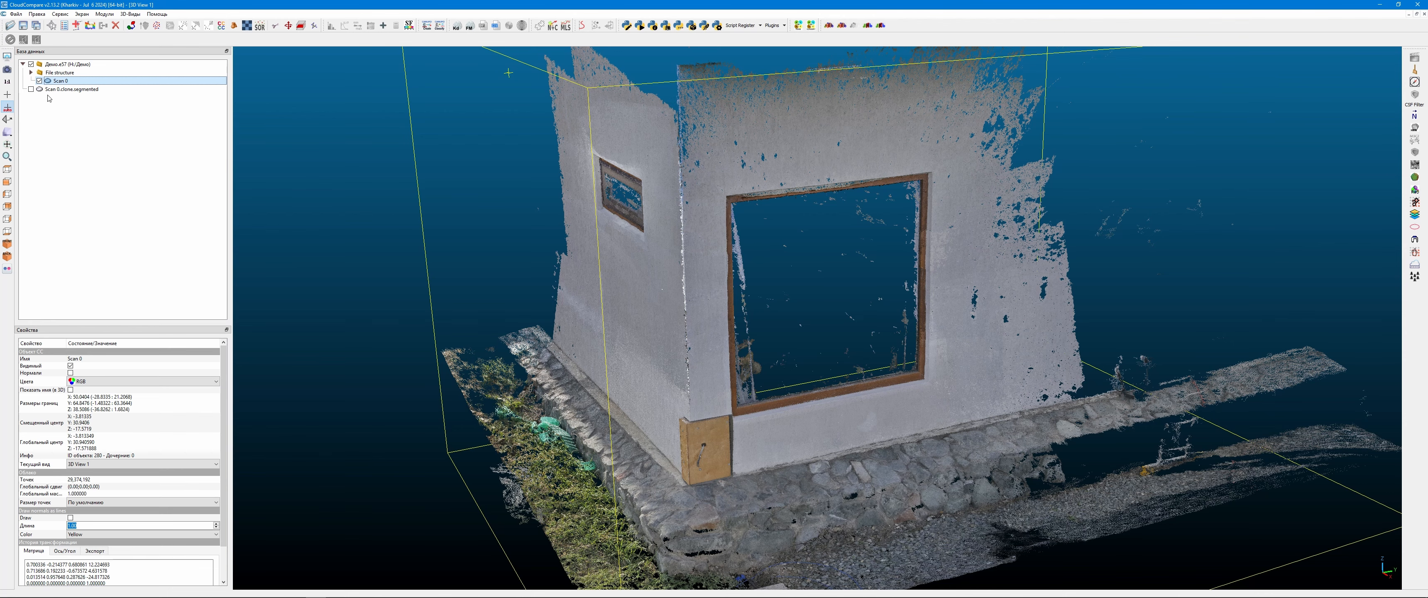
{"action": "left_click", "coordinate": [40, 81]}
{"action": "left_click", "coordinate": [31, 89]}
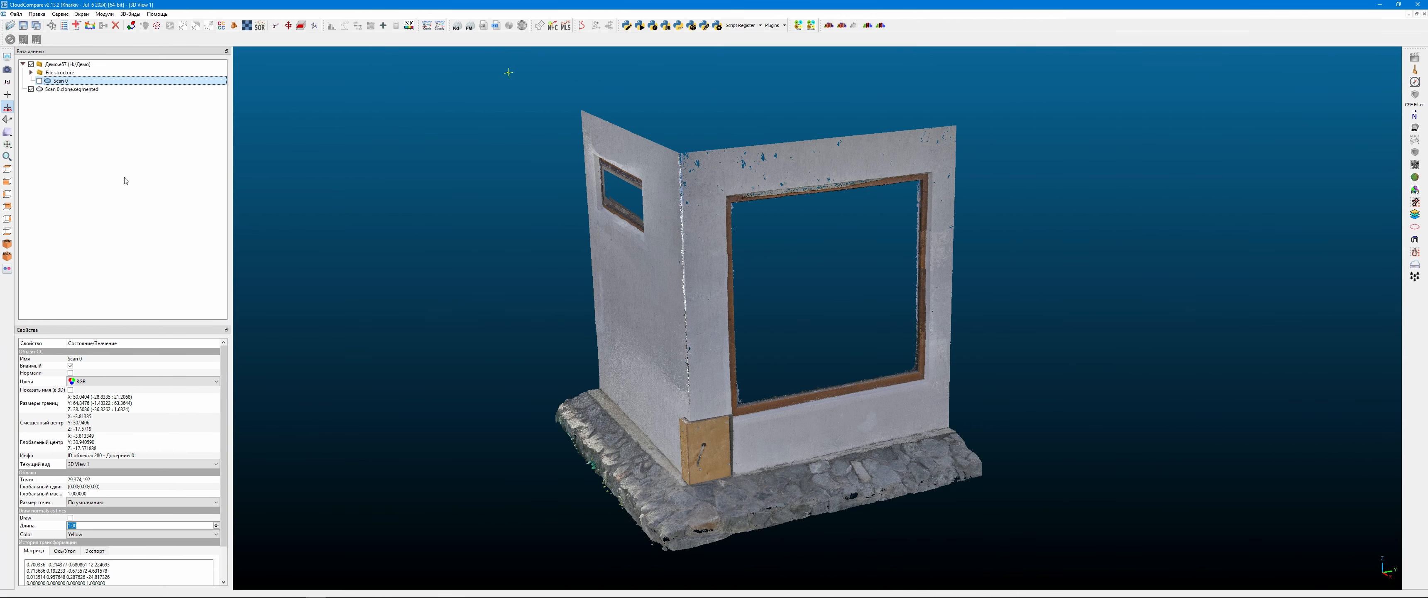
{"action": "left_click_drag", "start_coordinate": [631, 522], "coordinate": [822, 431]}
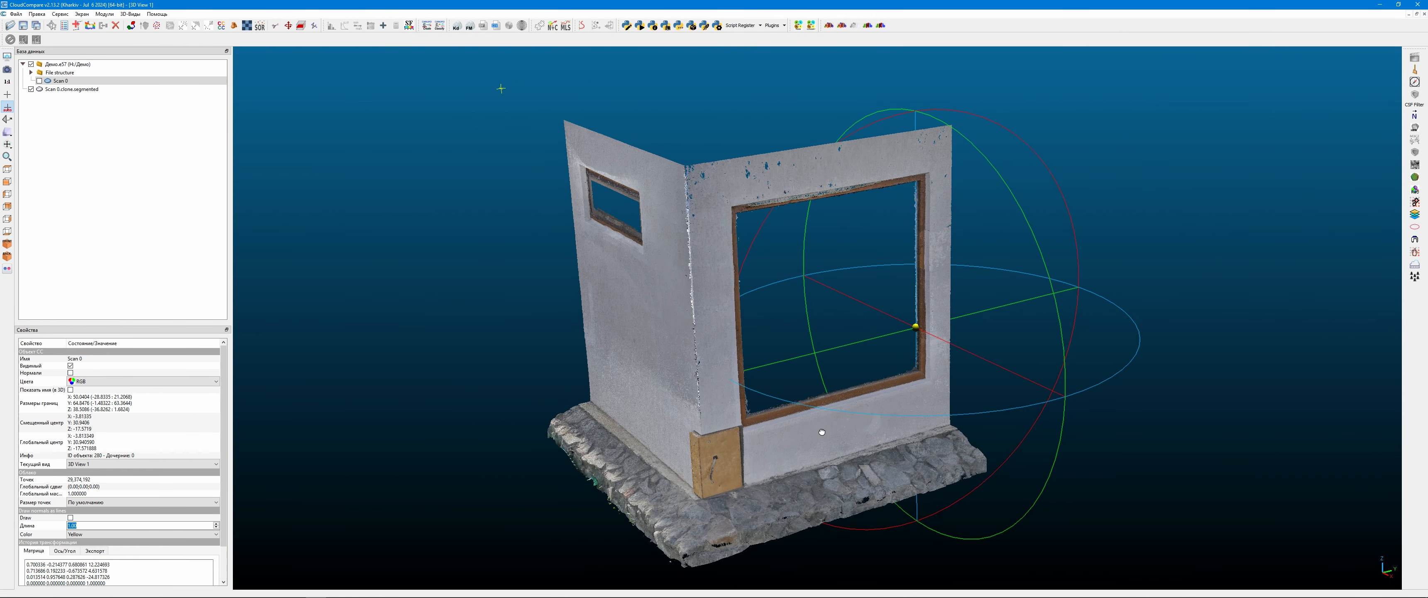
{"action": "left_click", "coordinate": [61, 89]}
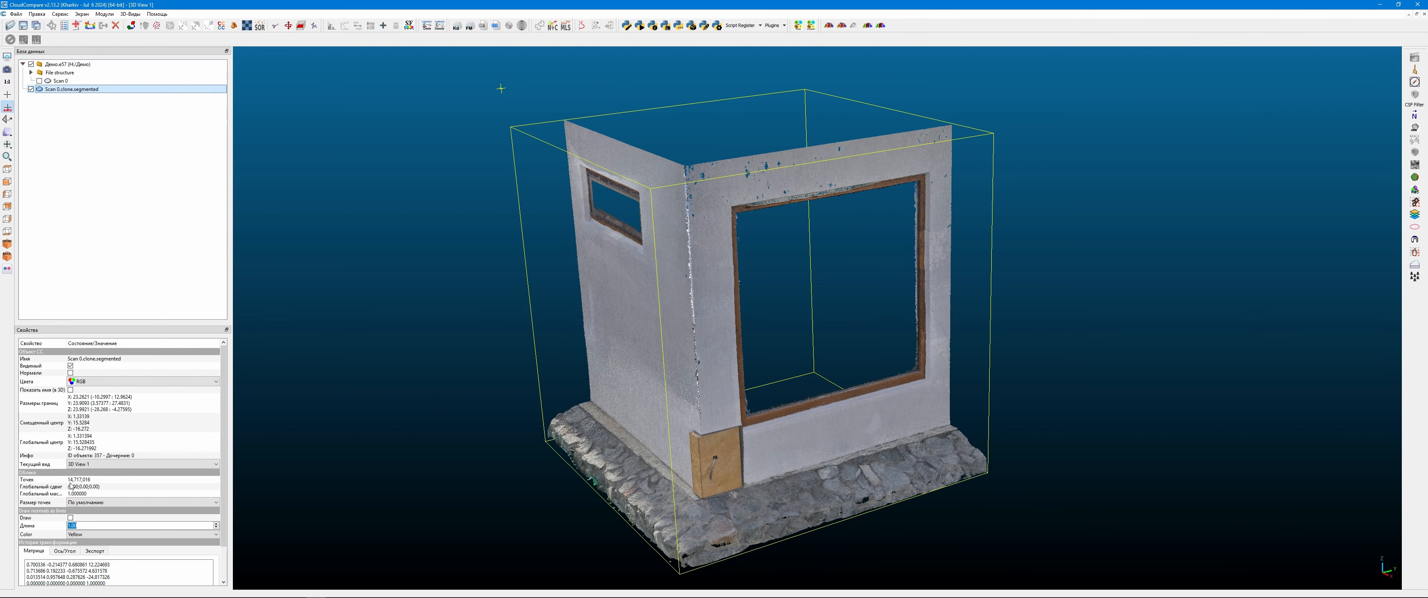
{"action": "left_click_drag", "start_coordinate": [470, 509], "coordinate": [873, 410]}
{"action": "left_click_drag", "start_coordinate": [919, 256], "coordinate": [911, 226]}
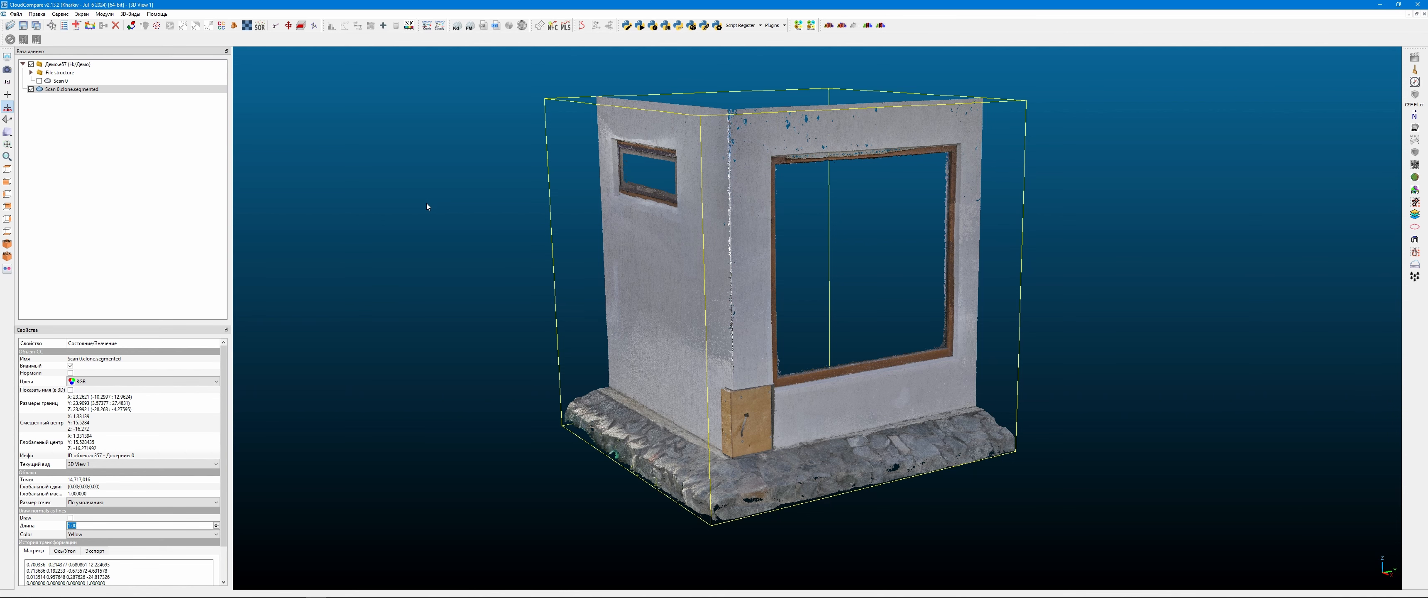
- Show the original Scan 0 instead of the segmented clone and examine its ragged edges and surroundings from several angles
{"action": "left_click", "coordinate": [31, 89]}
{"action": "left_click", "coordinate": [38, 80]}
{"action": "left_click", "coordinate": [61, 81]}
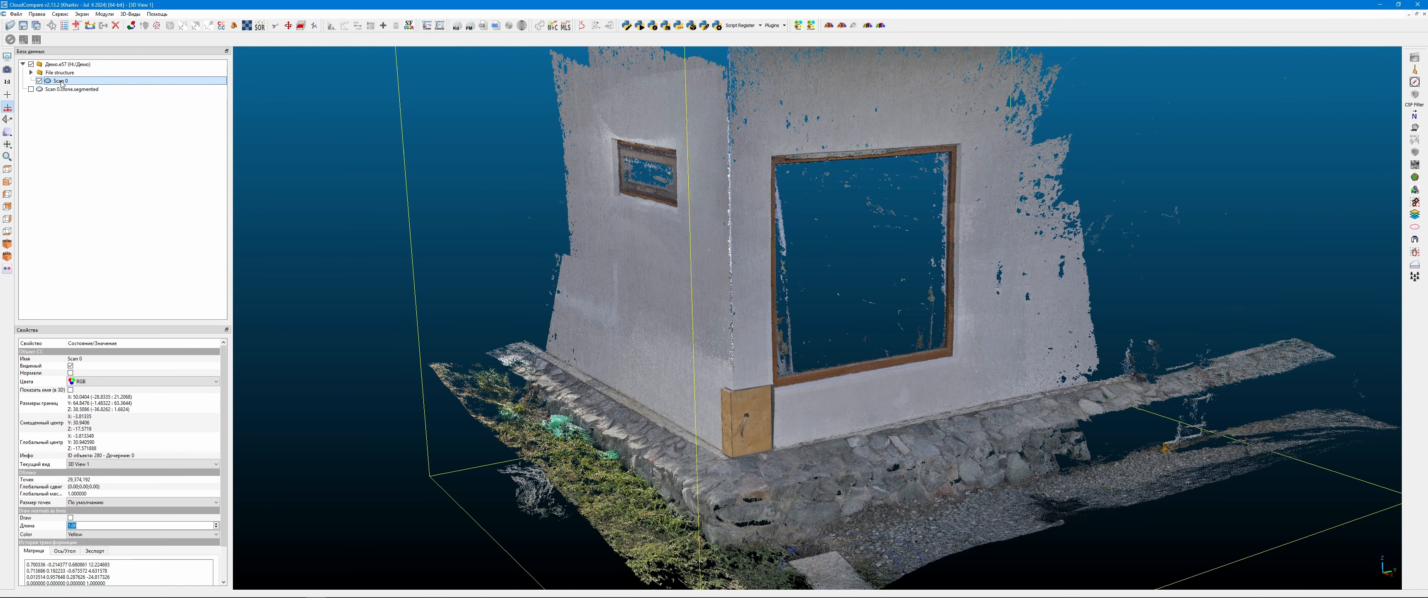
{"action": "scroll", "coordinate": [724, 380], "scroll_direction": "down", "scroll_amount": 5}
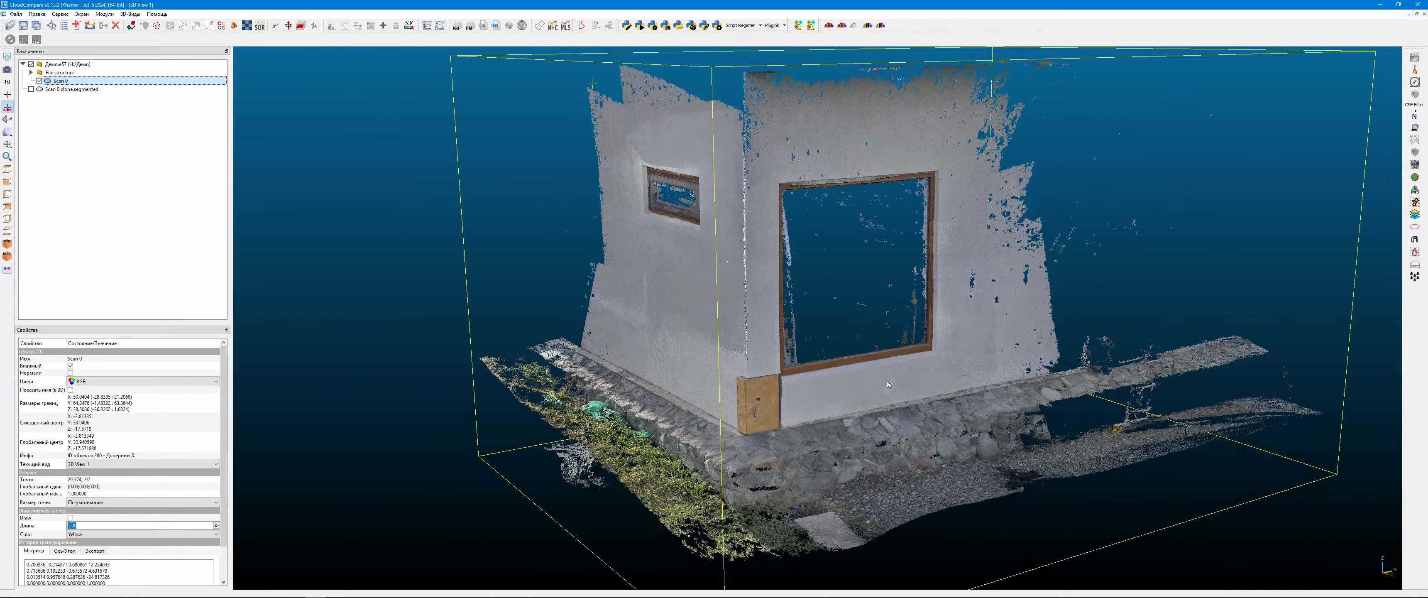
{"action": "left_click_drag", "start_coordinate": [888, 380], "coordinate": [843, 316]}
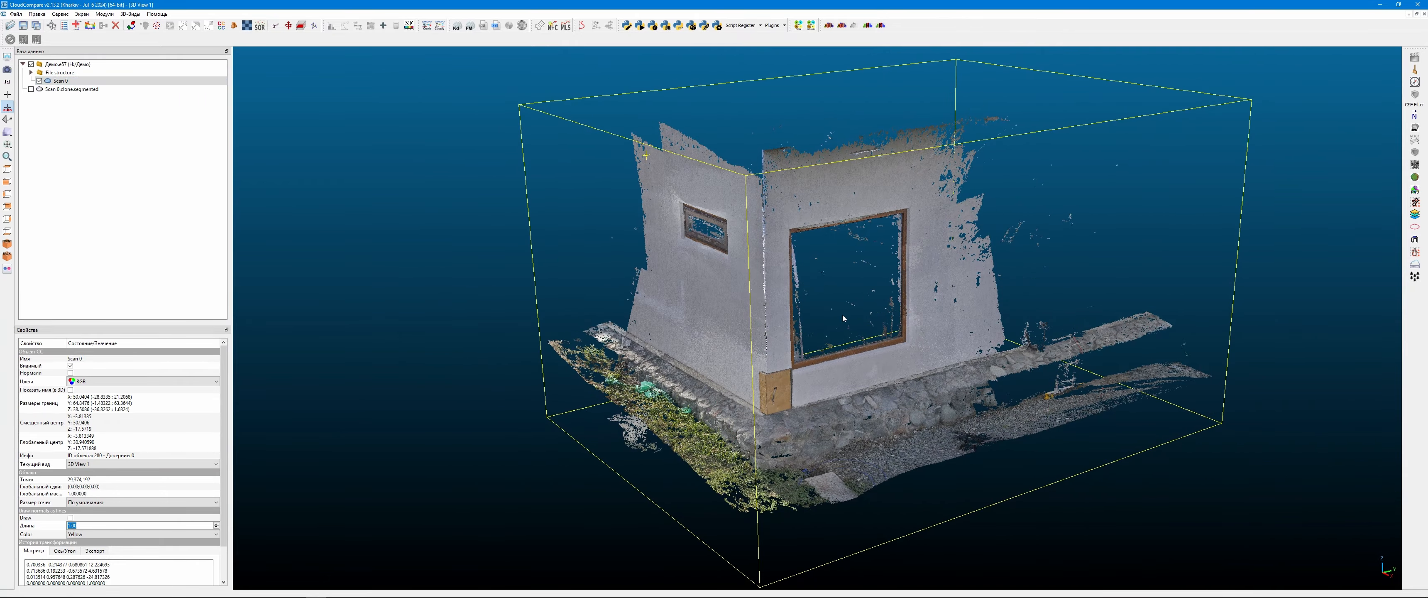
{"action": "left_click_drag", "start_coordinate": [945, 210], "coordinate": [735, 109]}
{"action": "left_click_drag", "start_coordinate": [791, 229], "coordinate": [675, 286]}
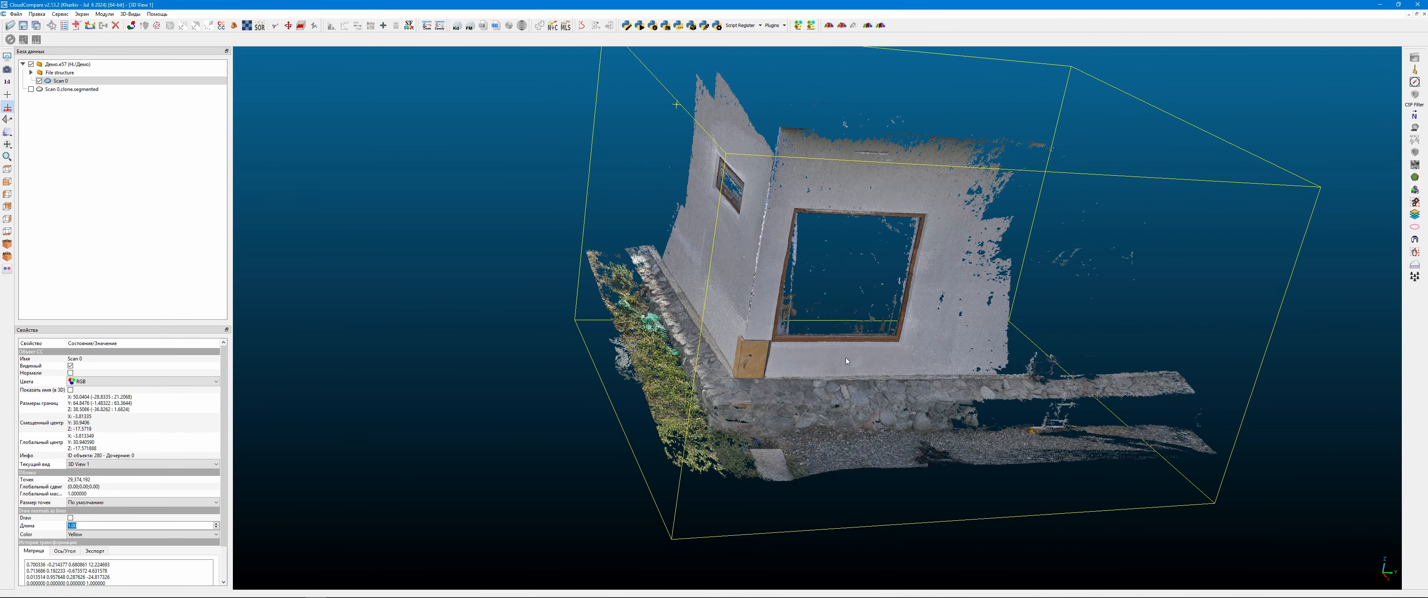
{"action": "left_click_drag", "start_coordinate": [773, 348], "coordinate": [953, 393]}
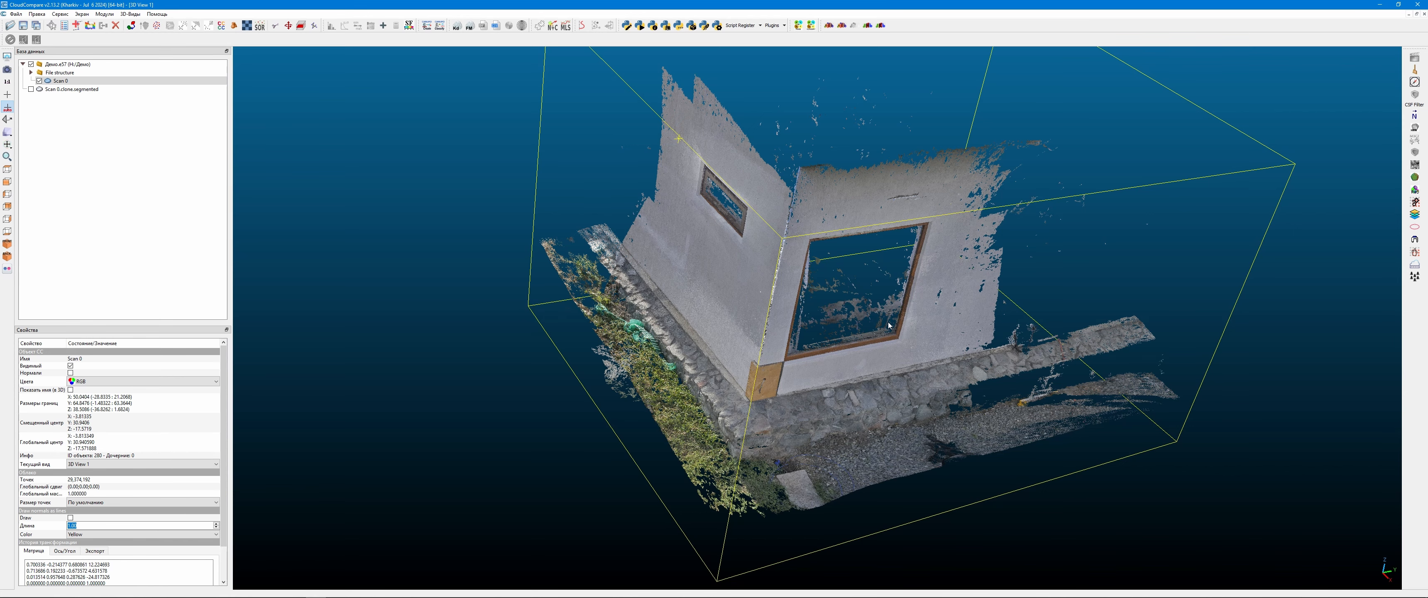
{"action": "mouse_move", "coordinate": [926, 373]}
{"action": "left_mouse_down"}
{"action": "mouse_move", "coordinate": [794, 266]}
{"action": "mouse_move", "coordinate": [903, 379]}
{"action": "left_mouse_up"}
{"action": "scroll", "coordinate": [903, 379], "scroll_direction": "up", "scroll_amount": 3}
{"action": "scroll", "coordinate": [902, 376], "scroll_direction": "up", "scroll_amount": 4}
{"action": "right_click_drag", "start_coordinate": [865, 408], "coordinate": [825, 461]}
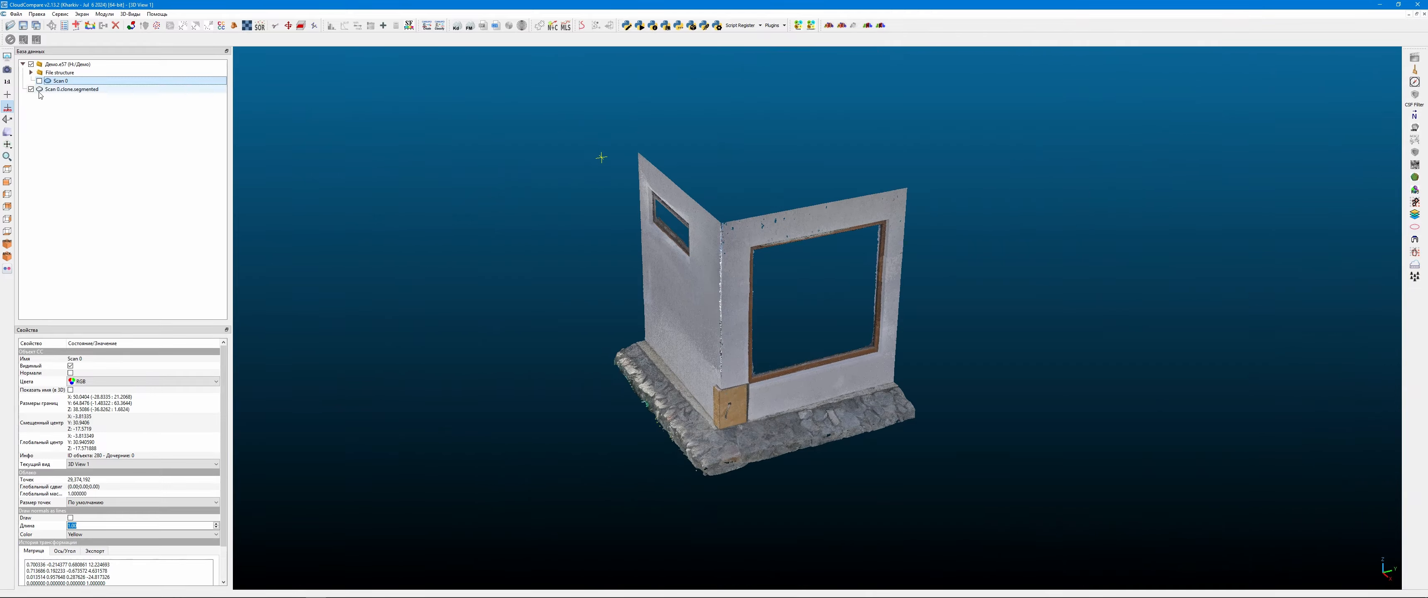
- Remove duplicate points from the segmented clone, keeping the default minimum distance between points, and close the console
{"action": "left_click", "coordinate": [71, 89]}
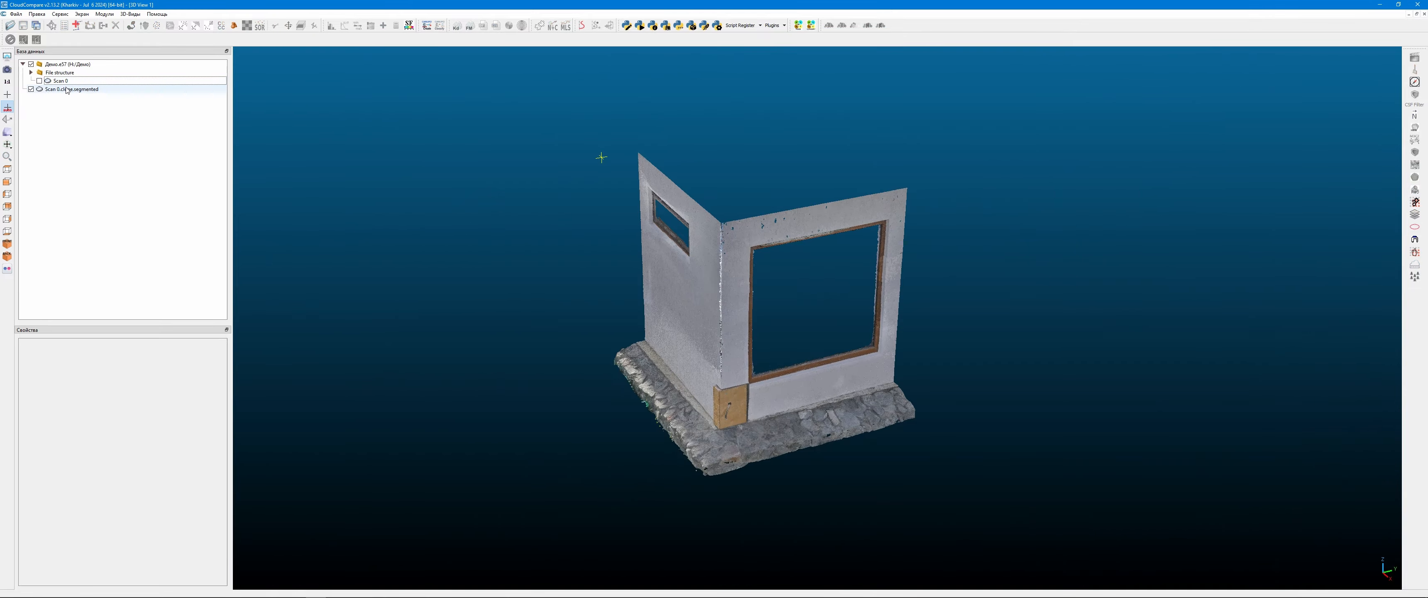
{"action": "left_click_drag", "start_coordinate": [803, 338], "coordinate": [897, 211]}
{"action": "scroll", "coordinate": [777, 249], "scroll_direction": "up", "scroll_amount": 6}
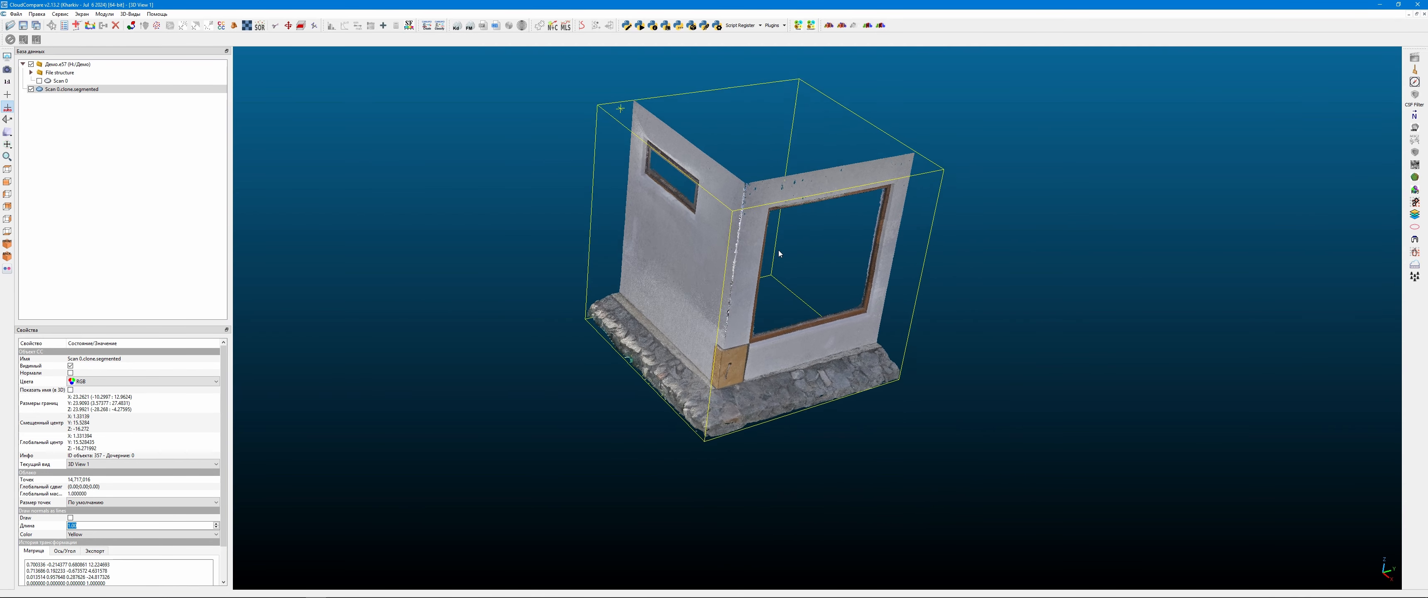
{"action": "left_click_drag", "start_coordinate": [798, 327], "coordinate": [963, 369]}
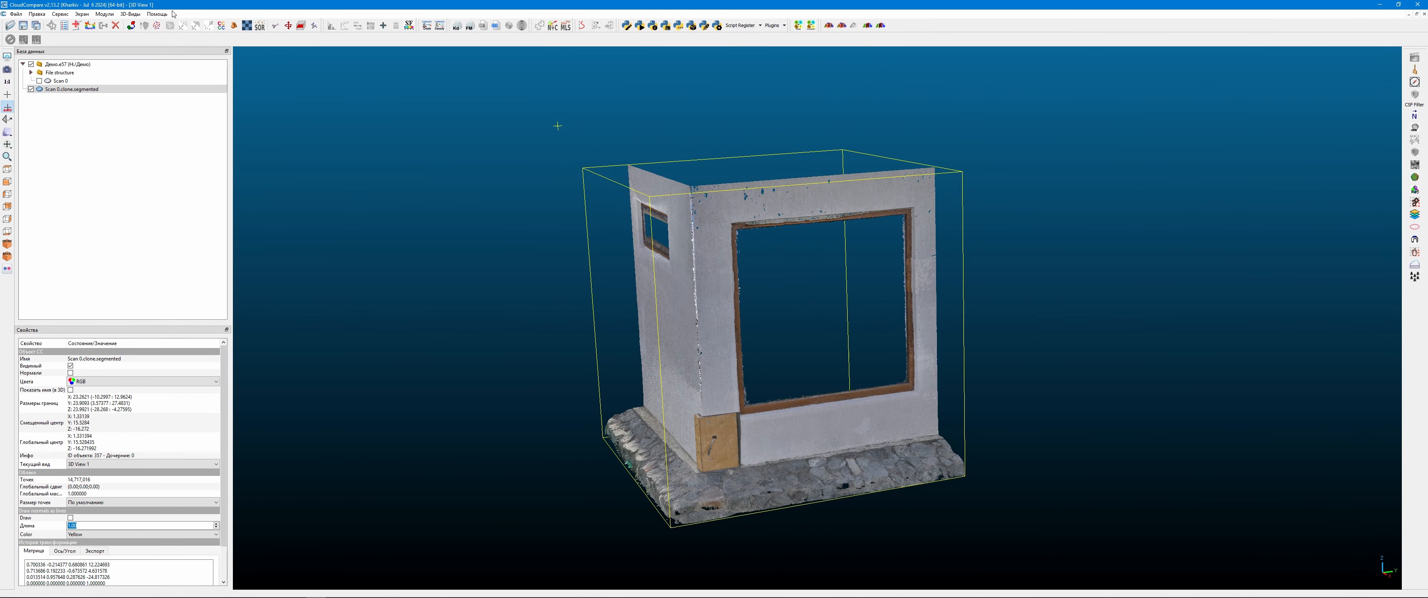
{"action": "left_click", "coordinate": [60, 14]}
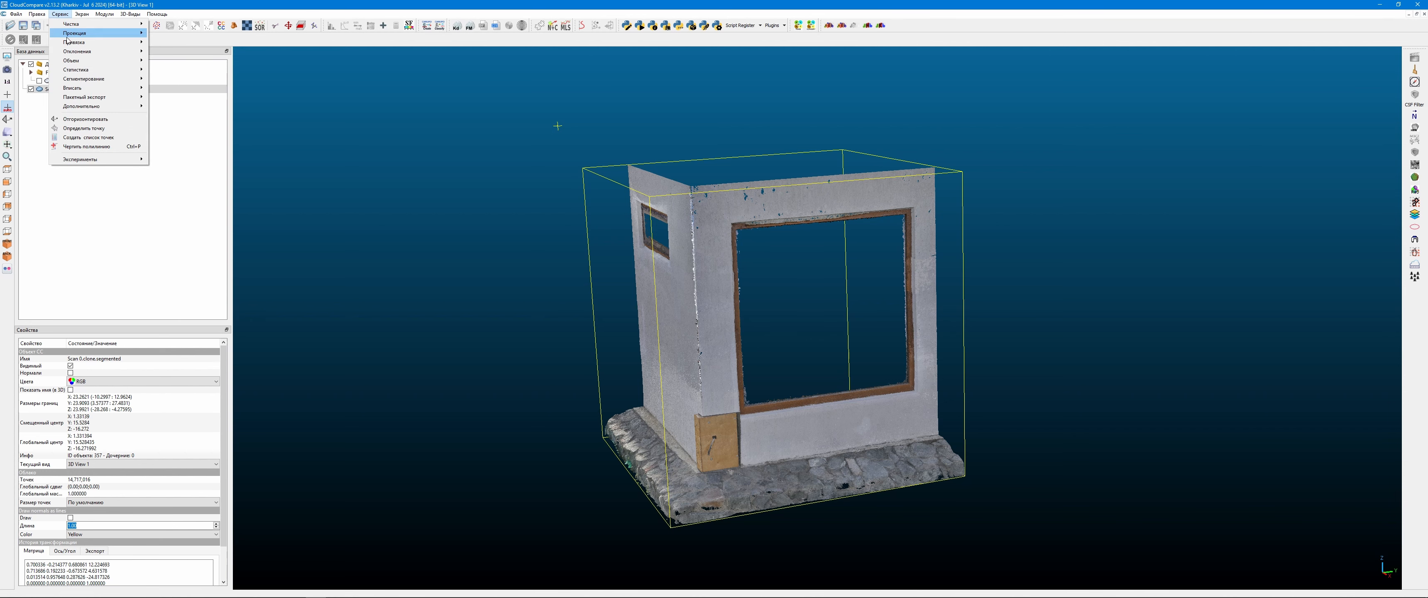
{"action": "mouse_move", "coordinate": [91, 109]}
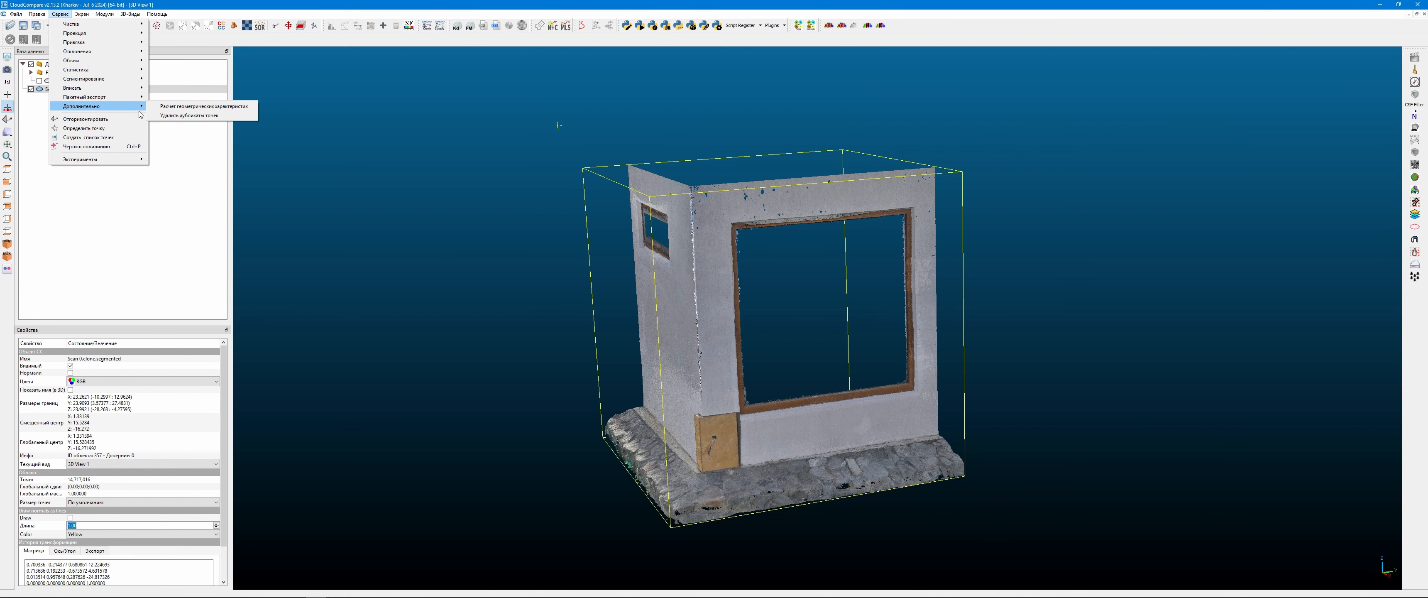
{"action": "left_click", "coordinate": [189, 116]}
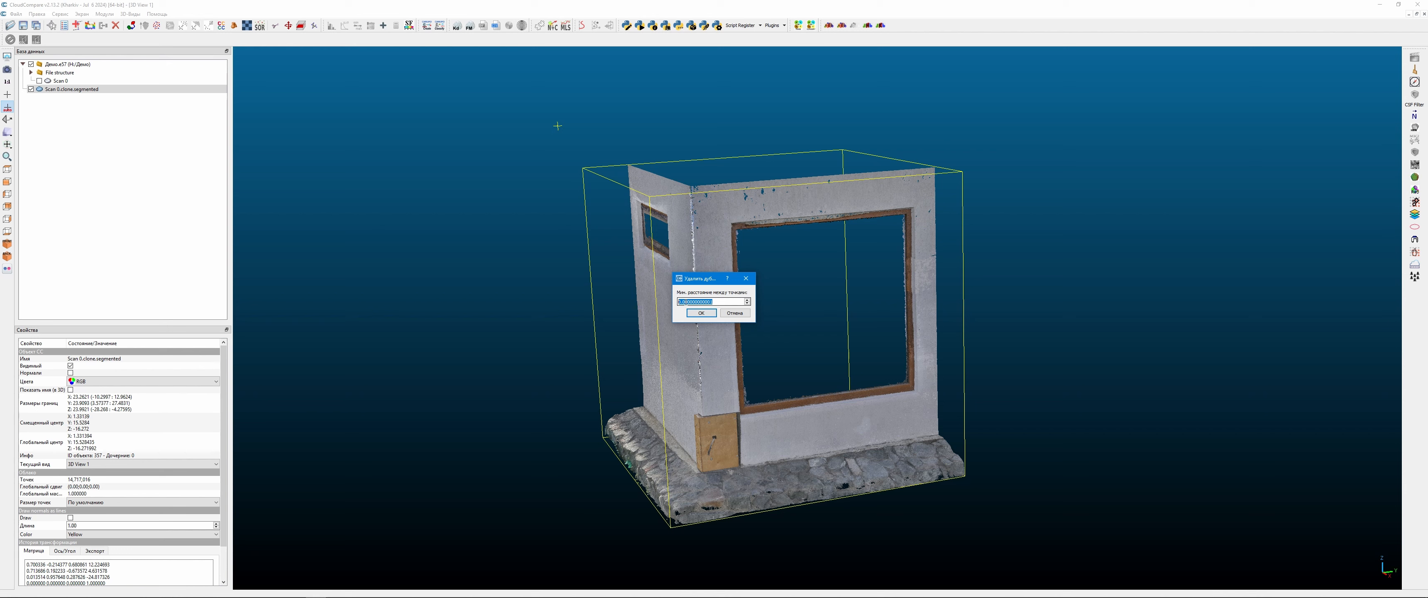
{"action": "left_click_drag", "start_coordinate": [706, 280], "coordinate": [518, 271]}
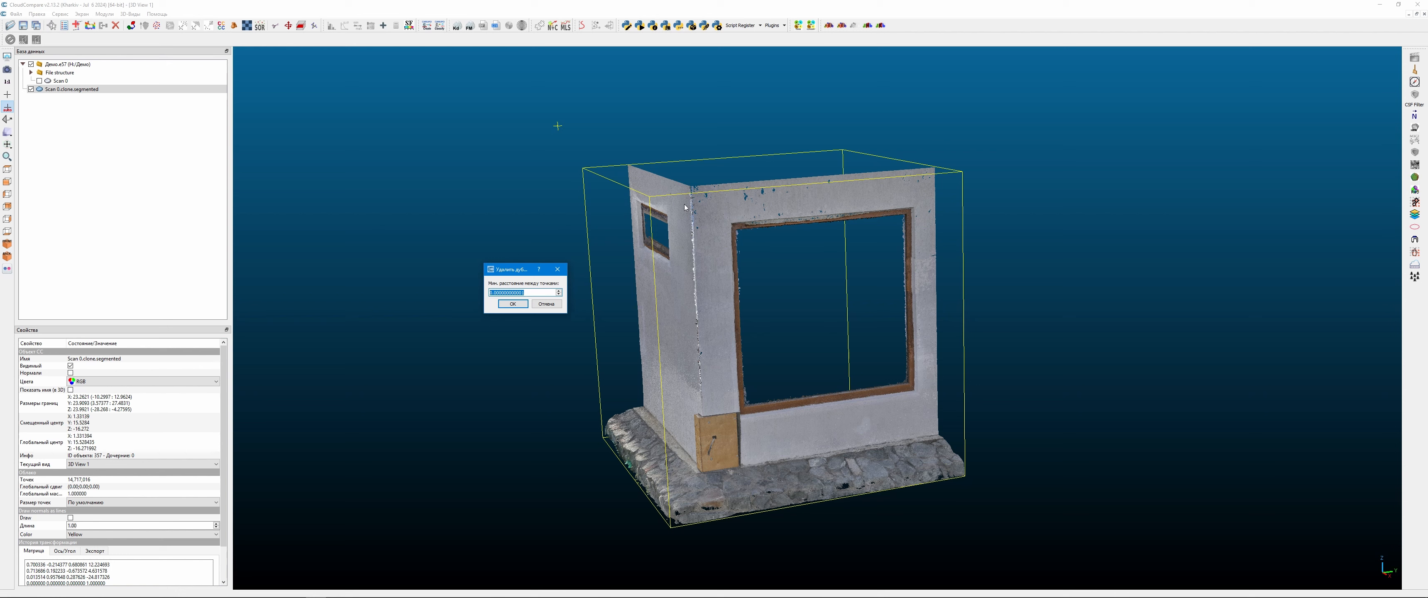
{"action": "left_click", "coordinate": [511, 304]}
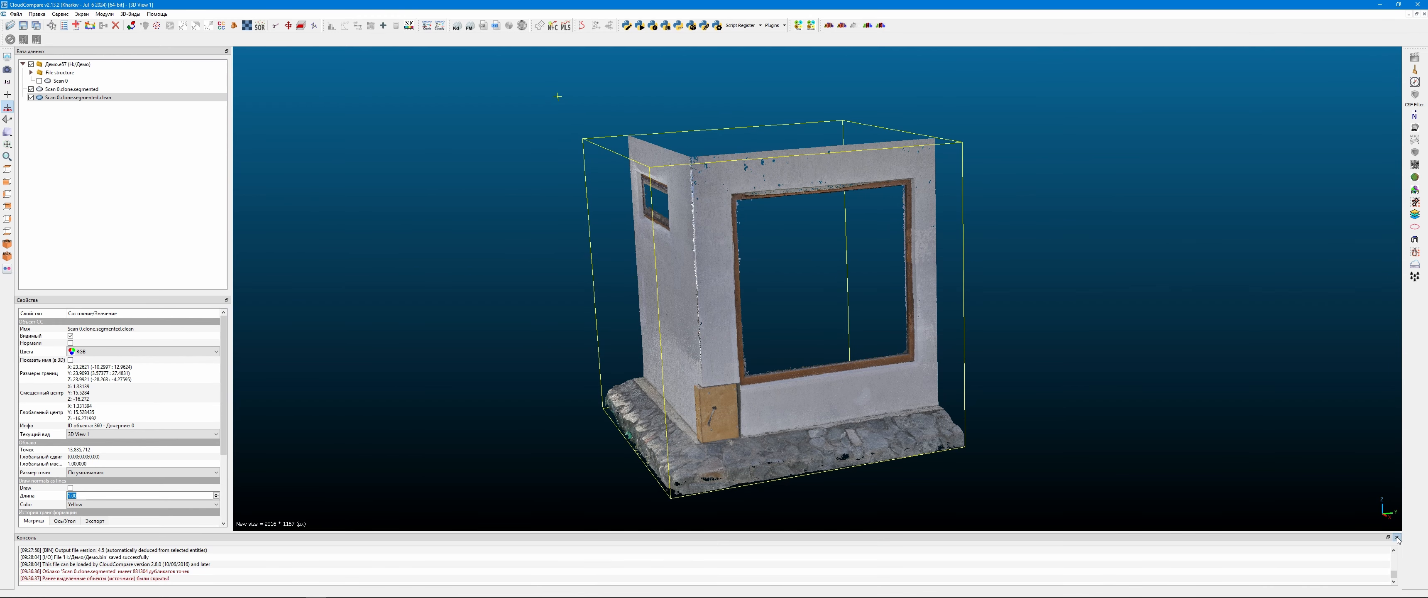
{"action": "left_click", "coordinate": [1397, 537]}
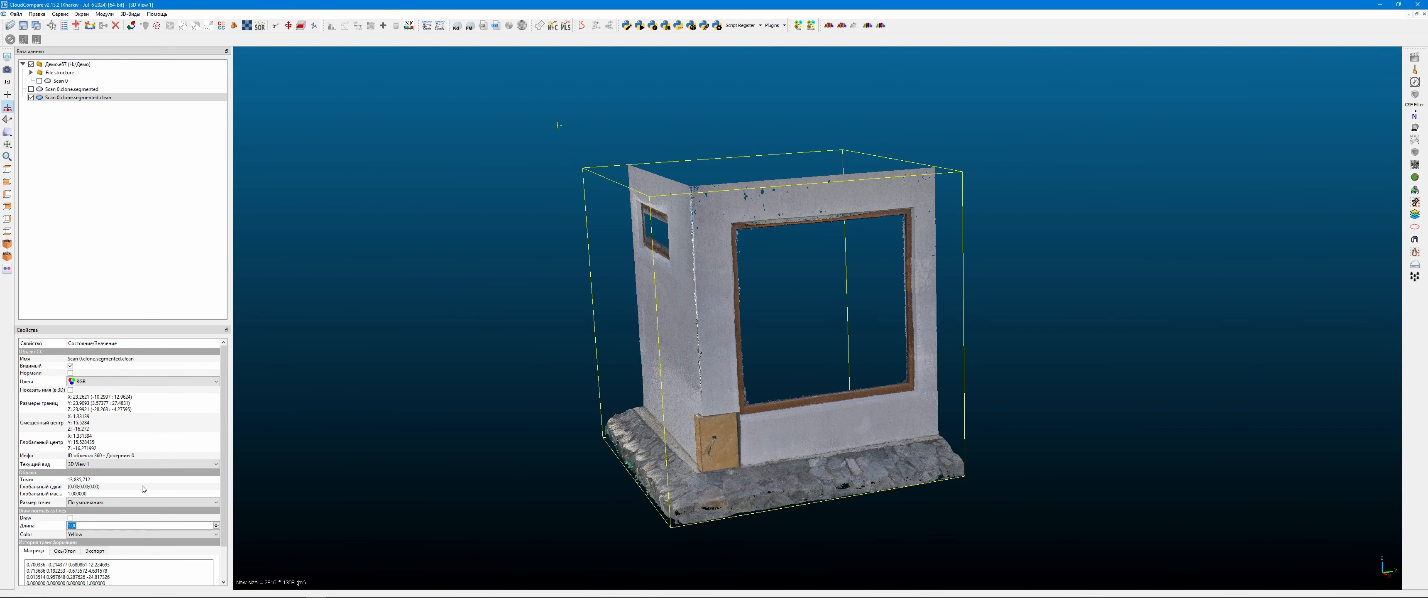
- Check the point count of the duplicate-free cloud and view it from several angles
{"action": "left_click_drag", "start_coordinate": [494, 424], "coordinate": [880, 363]}
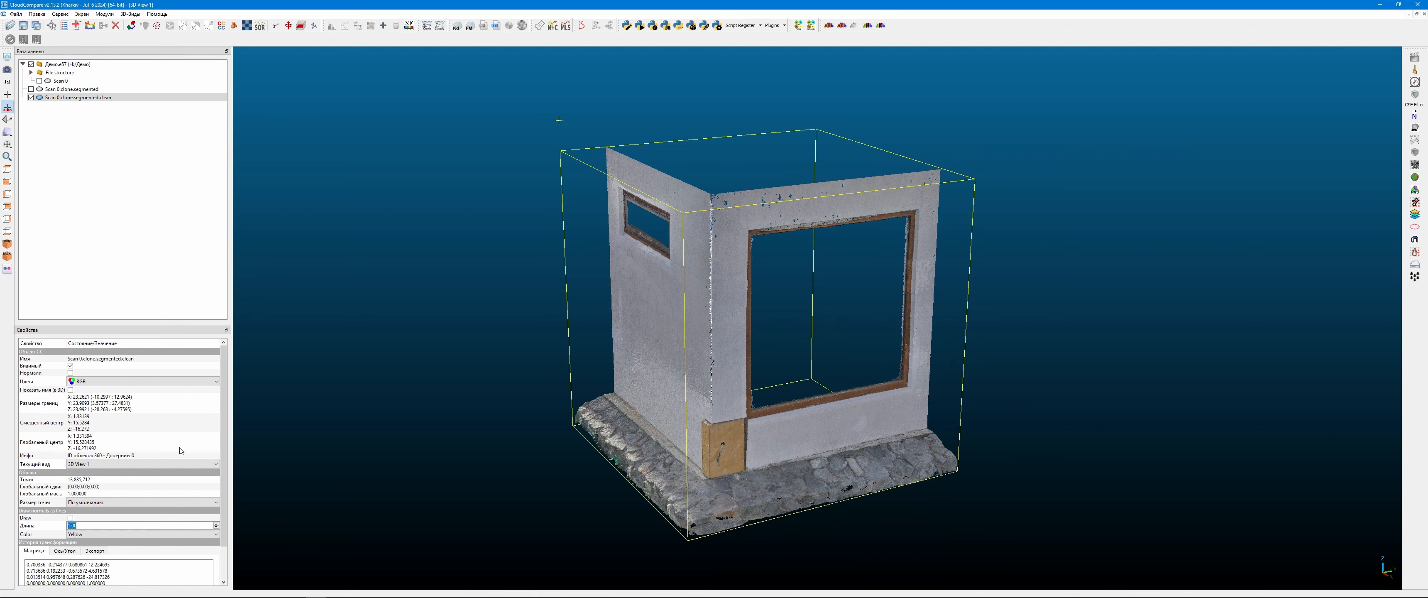
{"action": "left_click", "coordinate": [100, 480]}
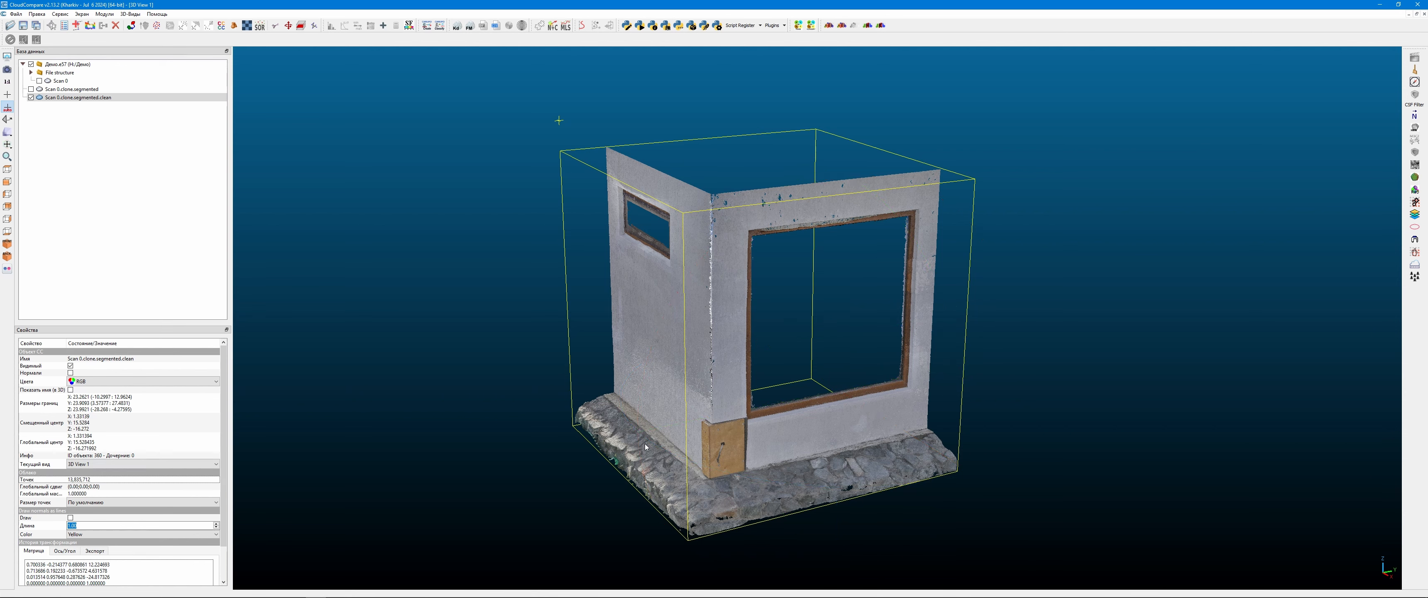
{"action": "left_click_drag", "start_coordinate": [890, 373], "coordinate": [798, 389]}
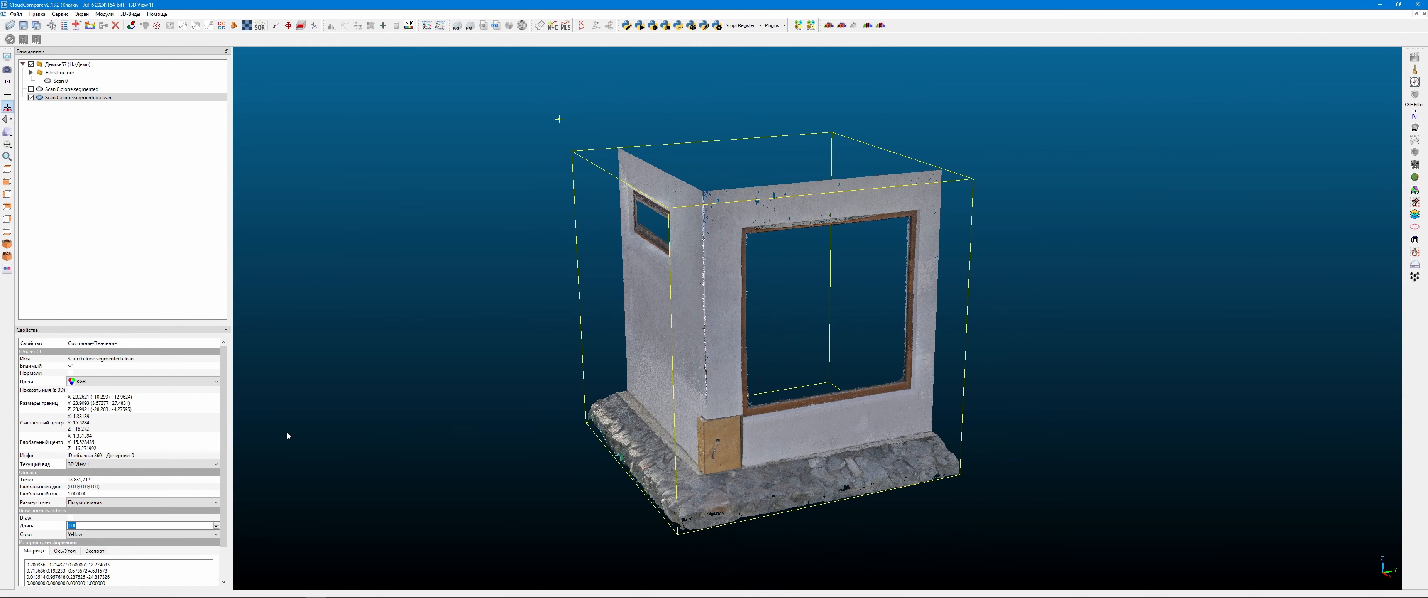
{"action": "left_click", "coordinate": [74, 479]}
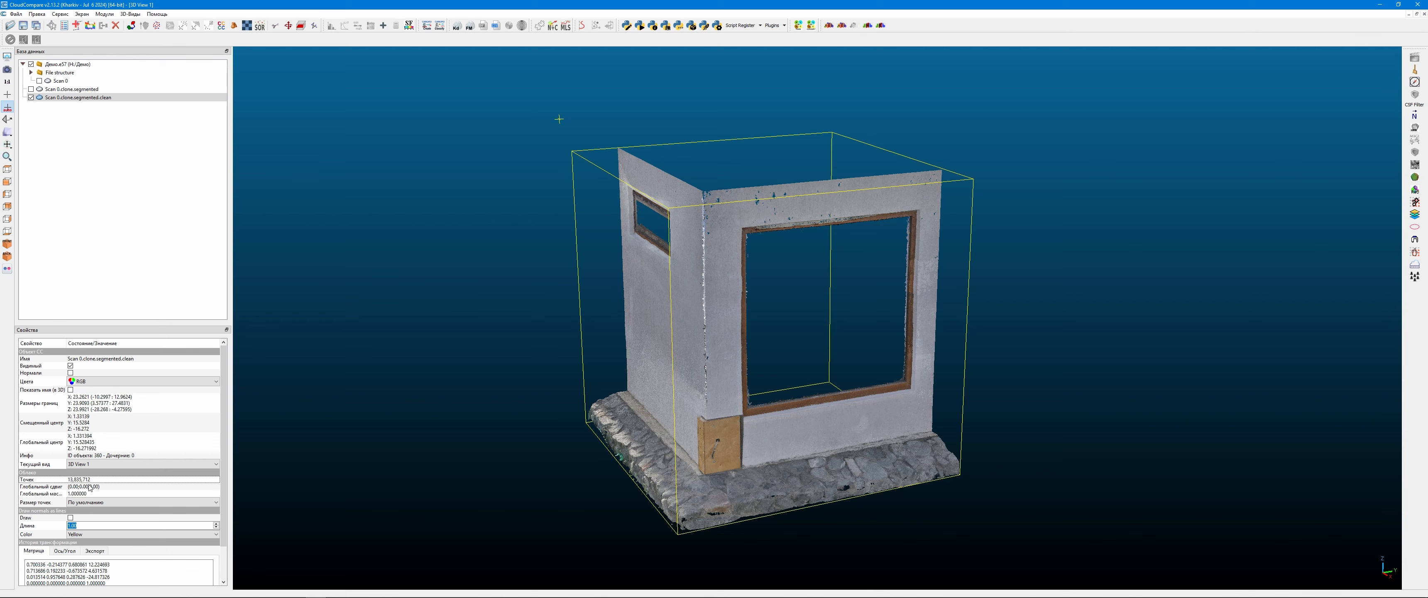
{"action": "left_click_drag", "start_coordinate": [658, 416], "coordinate": [973, 354]}
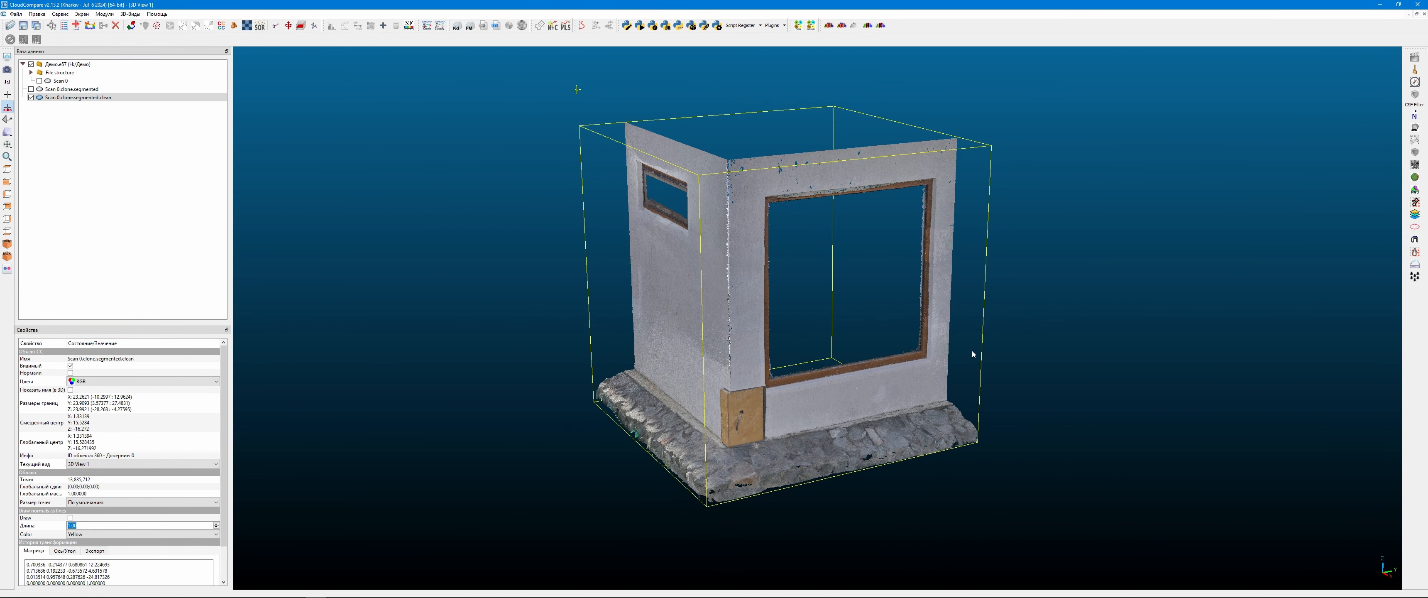
{"action": "right_click_drag", "start_coordinate": [713, 345], "coordinate": [696, 377]}
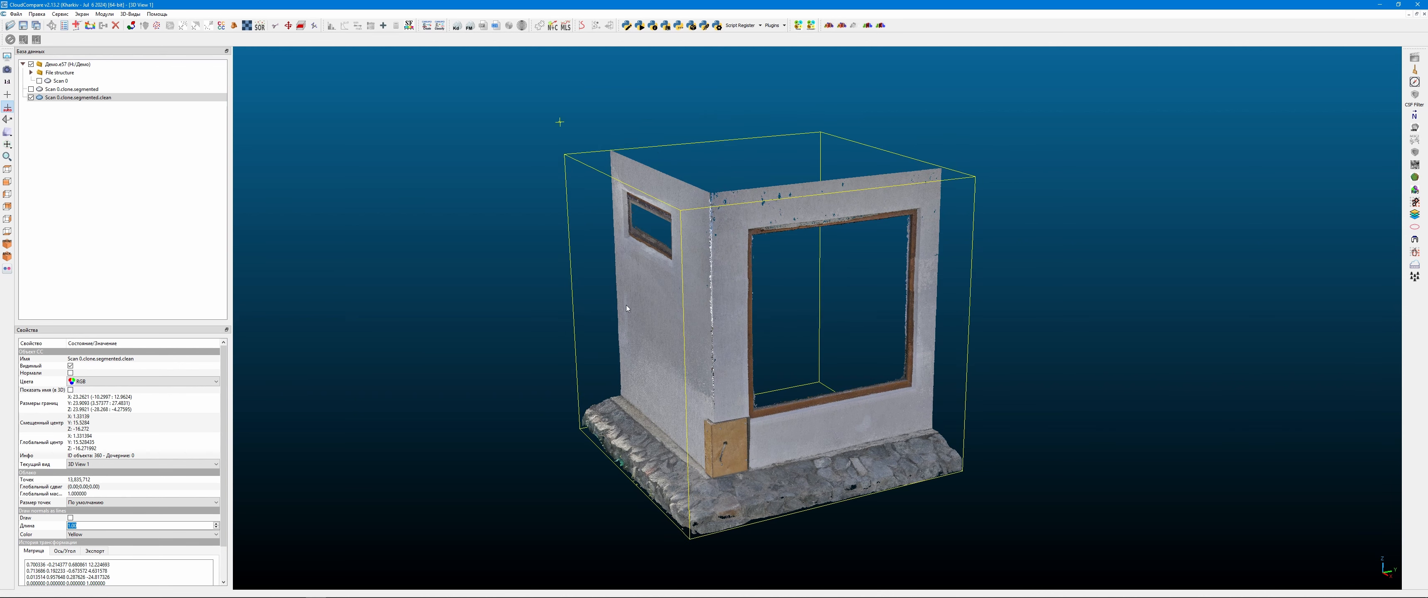
- Filter noise from the duplicate-free cloud using nearest-neighbour points (kNN) and a relative maximum error of 1.00
{"action": "left_click", "coordinate": [59, 15]}
{"action": "mouse_move", "coordinate": [66, 24]}
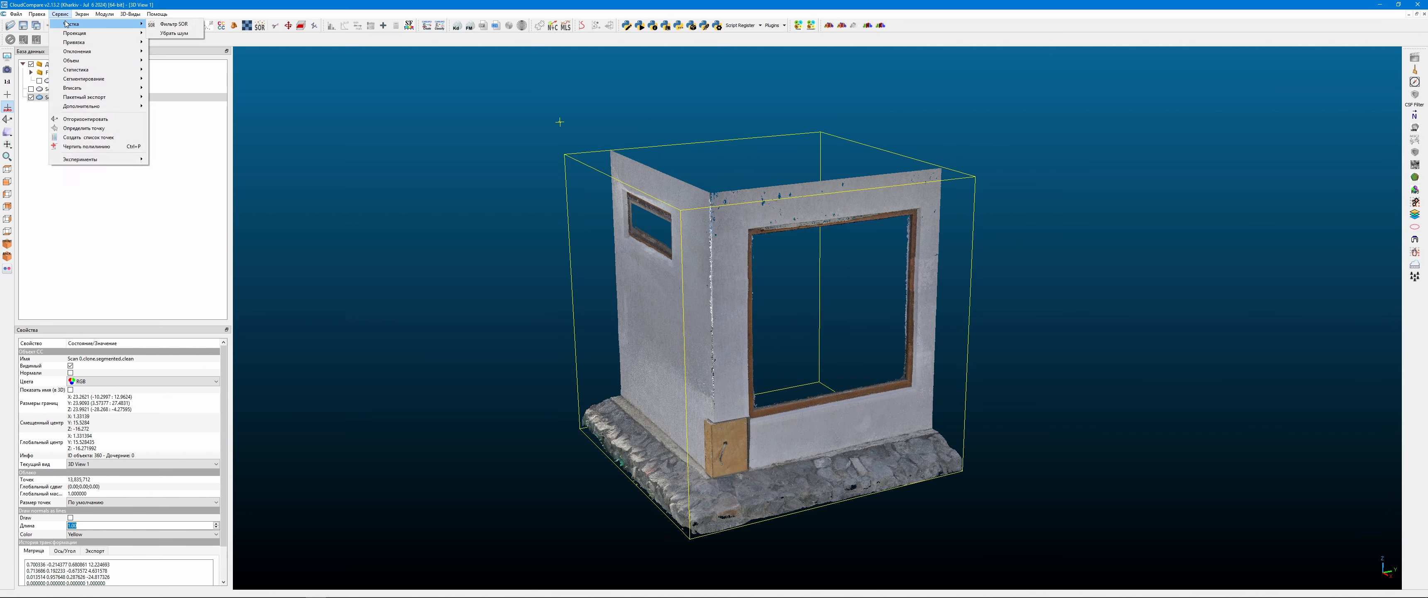
{"action": "left_click", "coordinate": [174, 34]}
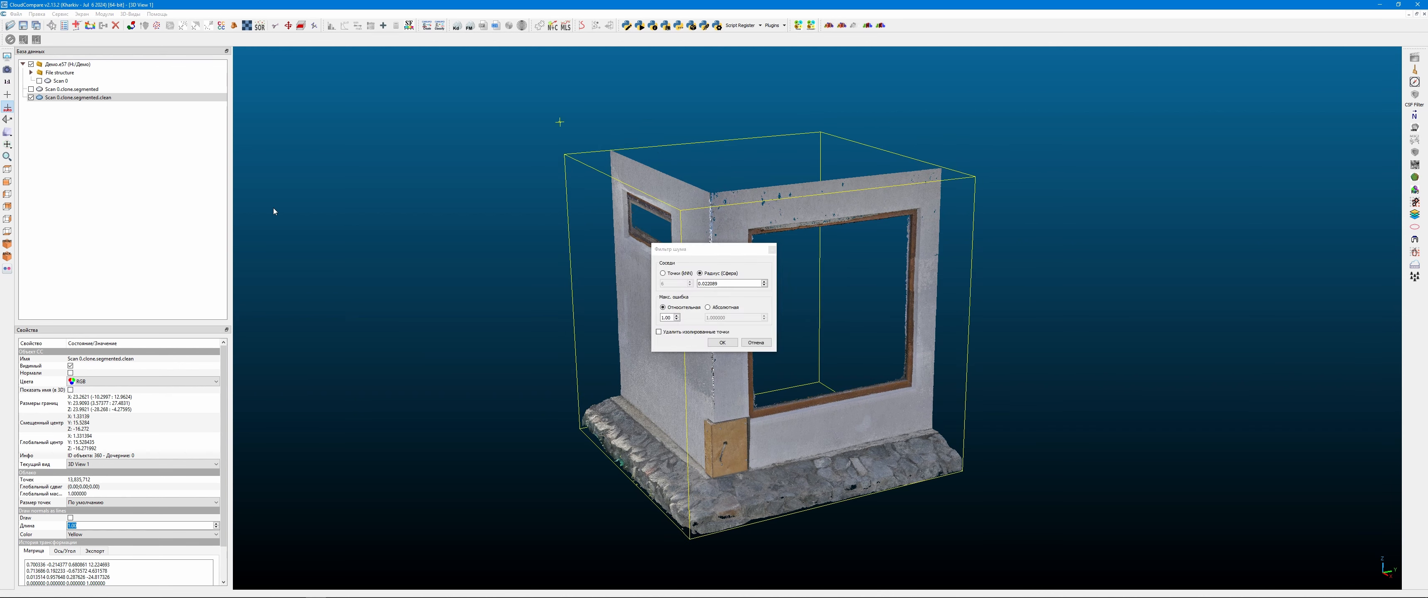
{"action": "left_click", "coordinate": [661, 273]}
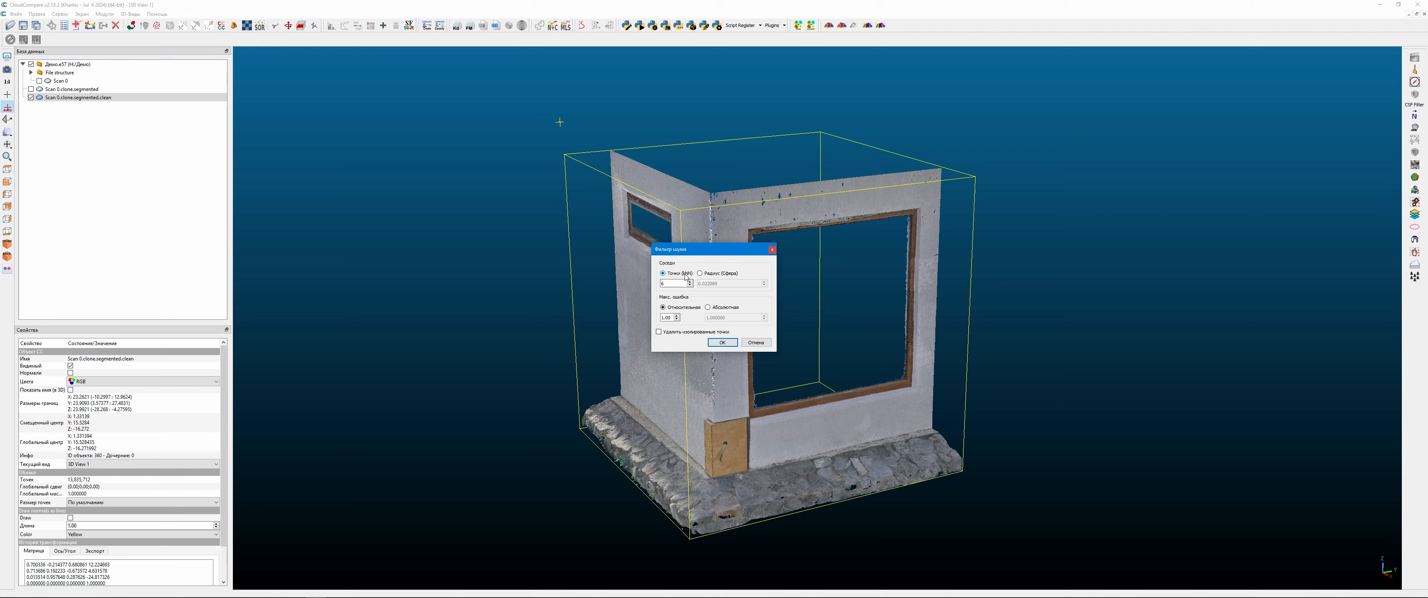
{"action": "left_click", "coordinate": [725, 343]}
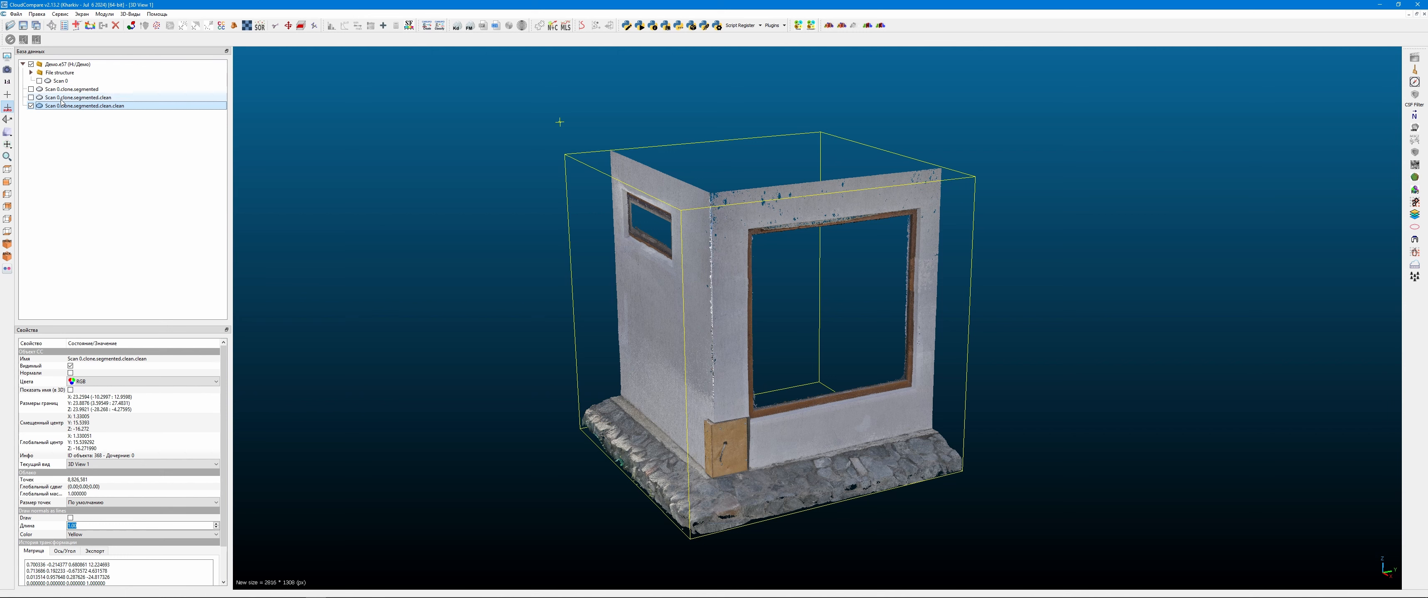
- Compare the point counts of the duplicate-free and noise-filtered clouds, and display the duplicate-free cloud instead of the noise-filtered one
{"action": "left_click", "coordinate": [88, 99]}
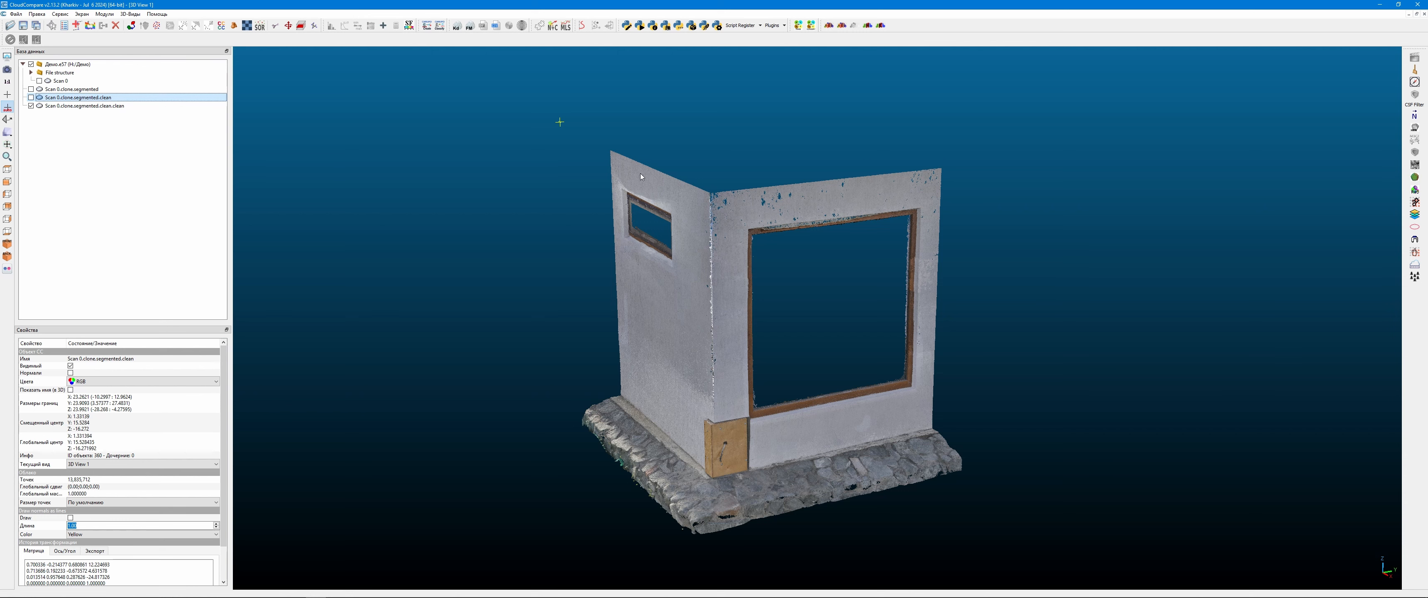
{"action": "left_click", "coordinate": [61, 106]}
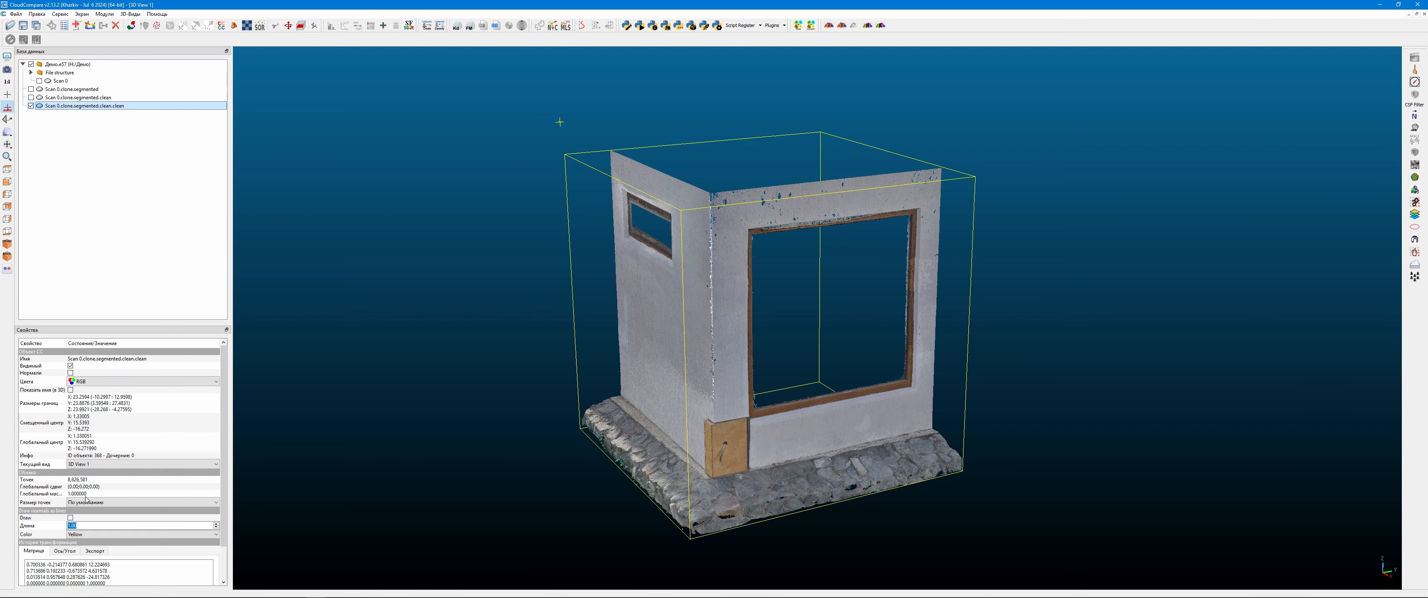
{"action": "left_click", "coordinate": [32, 105]}
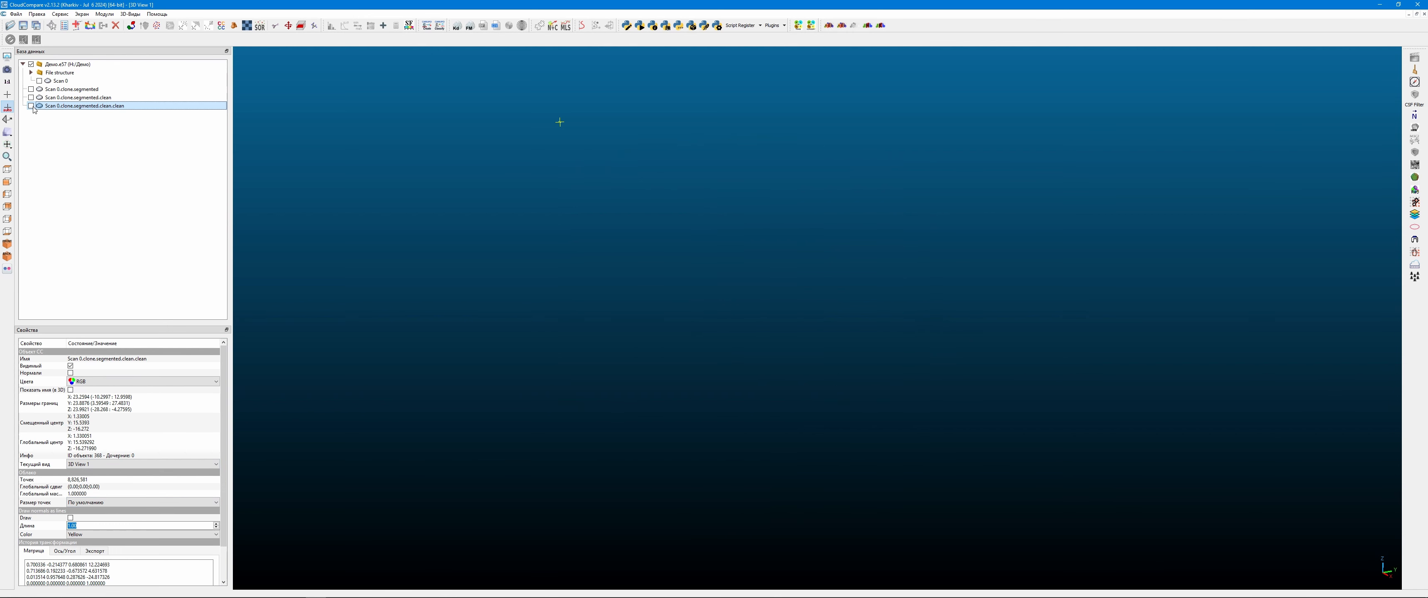
{"action": "left_click", "coordinate": [32, 97]}
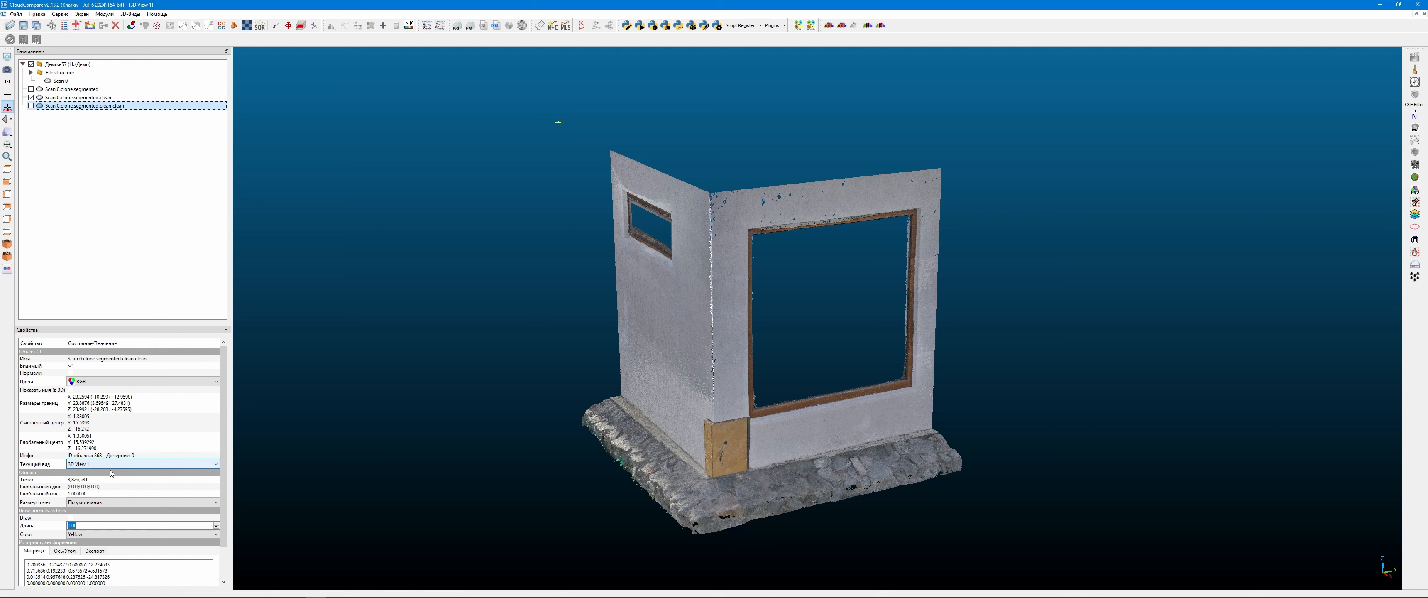
- Compare the point counts of the duplicate-free and noise-filtered clouds, and display the noise-filtered cloud instead of the duplicate-free one
{"action": "left_click", "coordinate": [58, 98]}
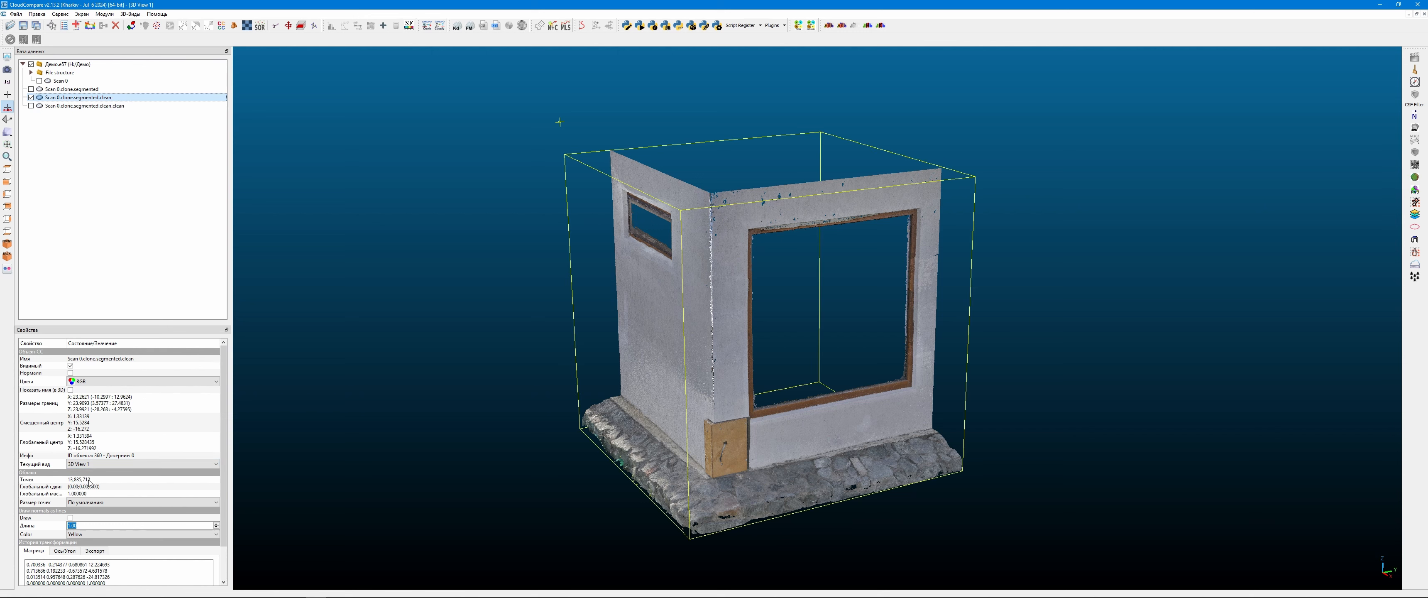
{"action": "left_click", "coordinate": [31, 97]}
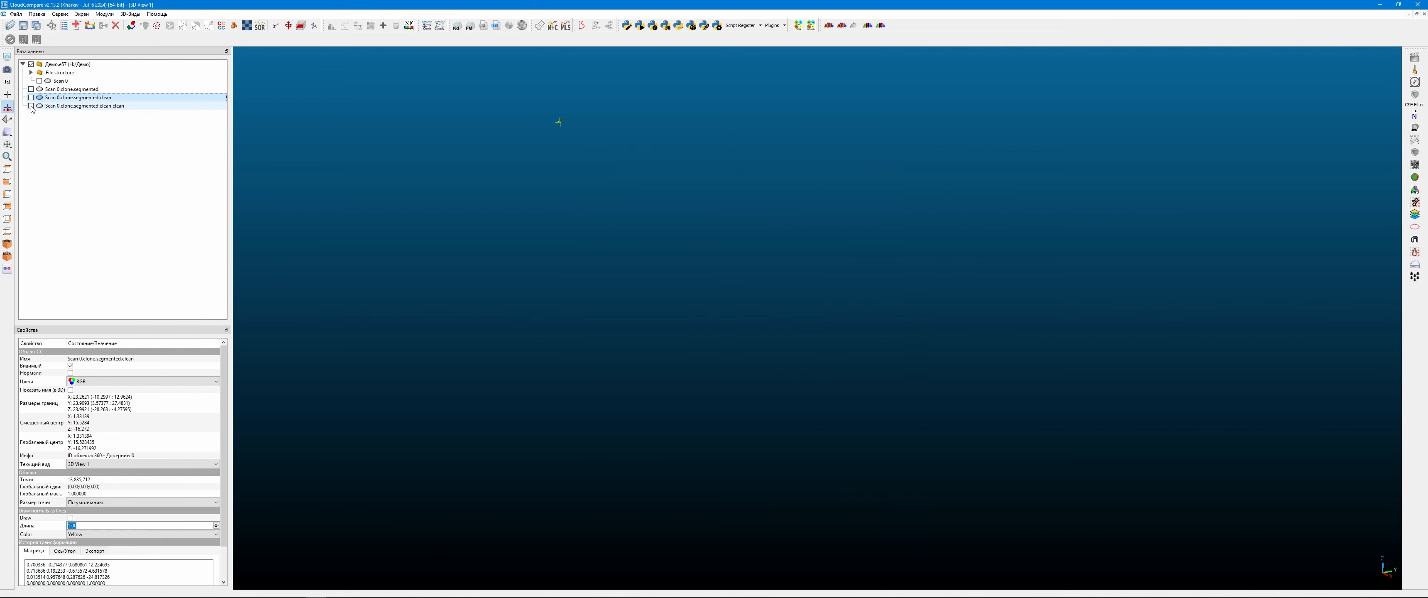
{"action": "left_click", "coordinate": [31, 105]}
{"action": "key", "text": "Down"}
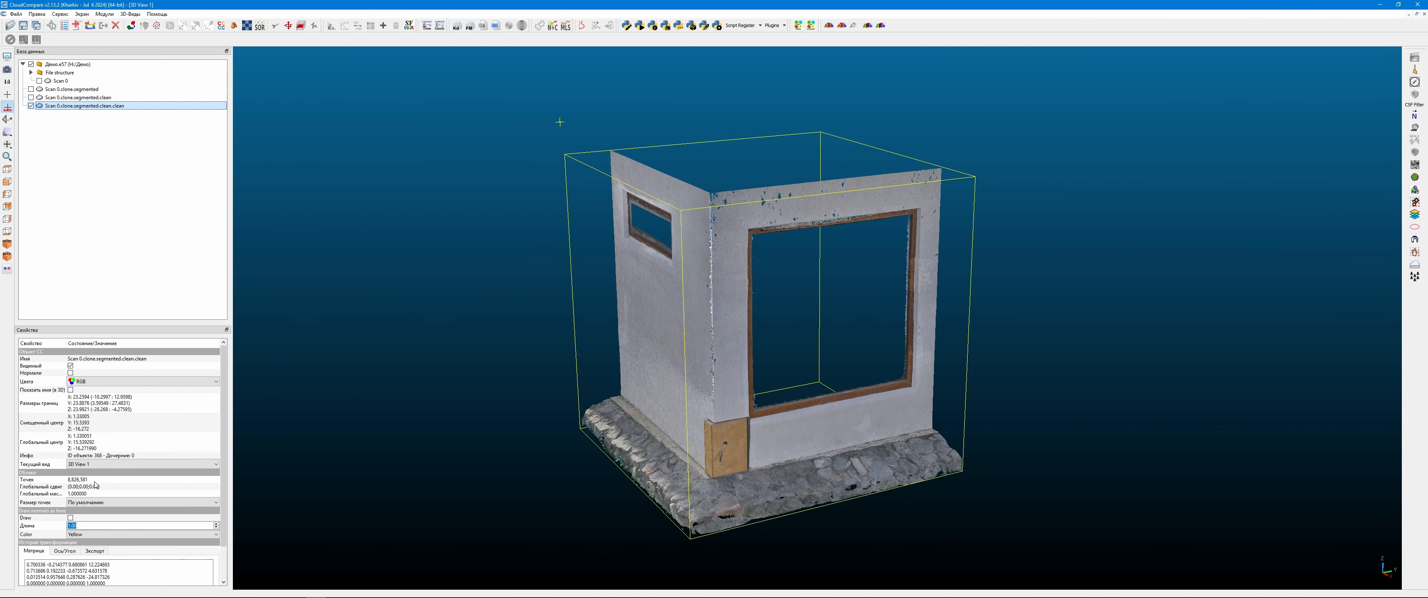
{"action": "left_click_drag", "start_coordinate": [663, 400], "coordinate": [872, 257]}
{"action": "right_click_drag", "start_coordinate": [806, 394], "coordinate": [788, 372]}
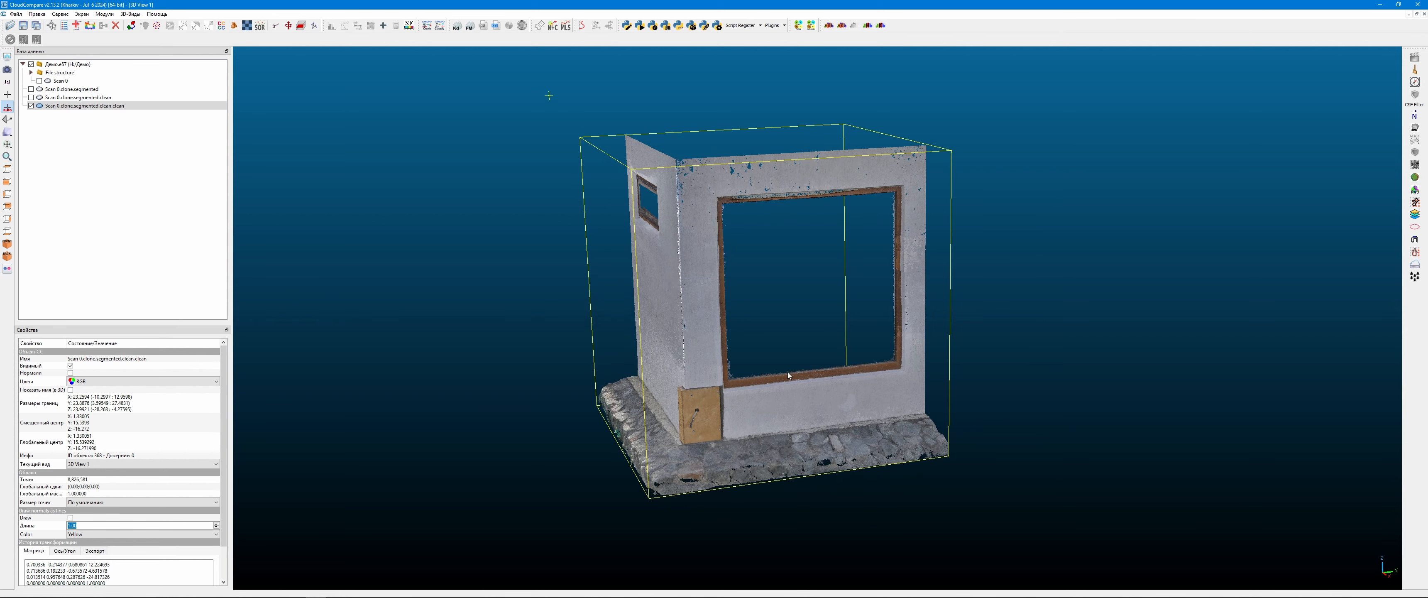
{"action": "left_click_drag", "start_coordinate": [756, 388], "coordinate": [721, 355]}
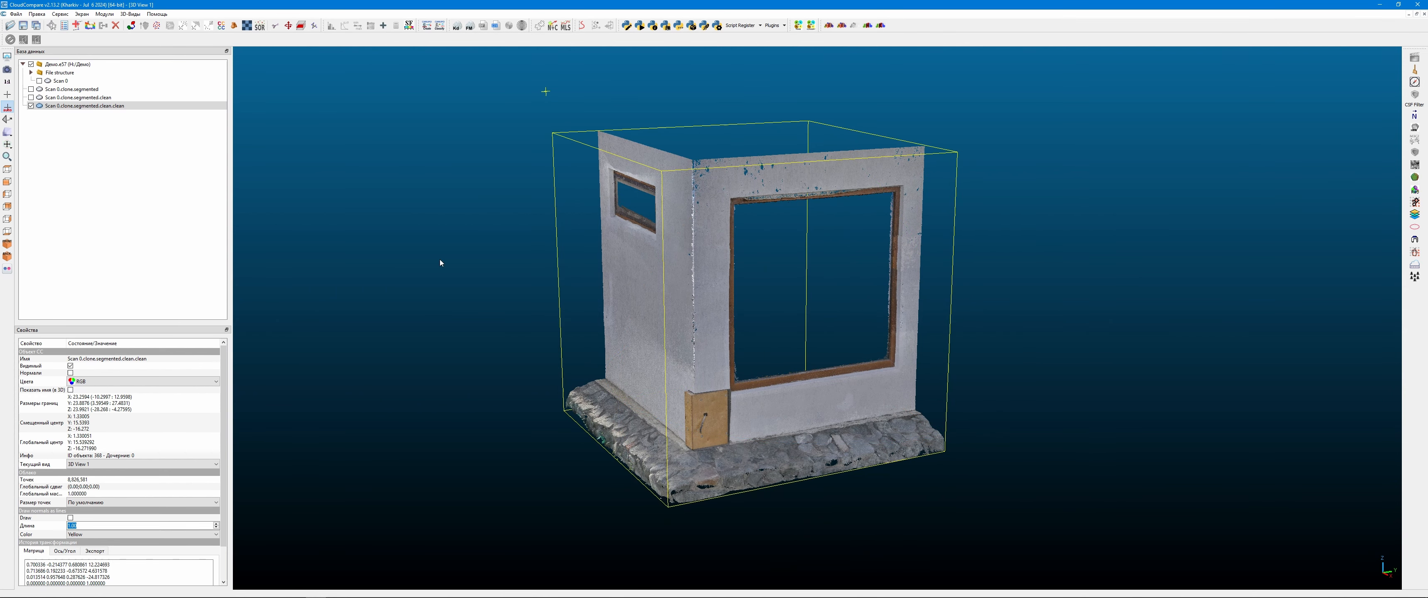
- Save the whole project in CloudCompare format over the existing Демо.bin file
{"action": "left_click", "coordinate": [16, 13]}
{"action": "left_click", "coordinate": [35, 50]}
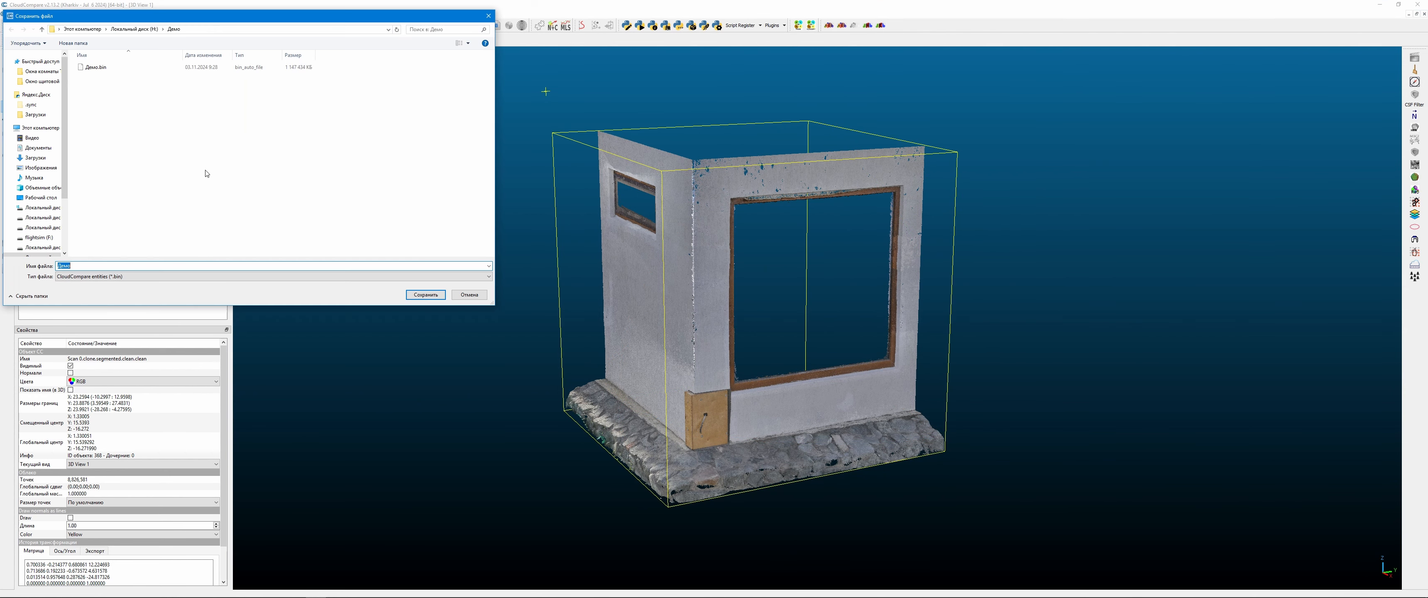
{"action": "left_click", "coordinate": [99, 67]}
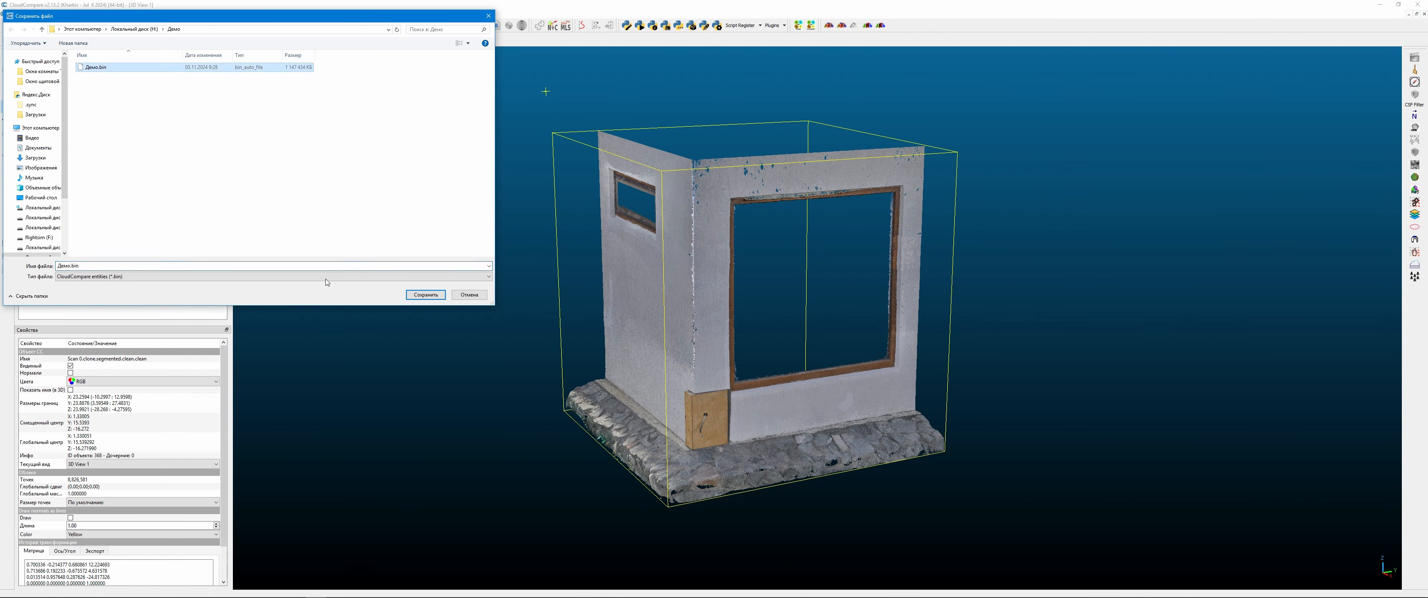
{"action": "left_click", "coordinate": [423, 294]}
{"action": "left_click", "coordinate": [734, 303]}
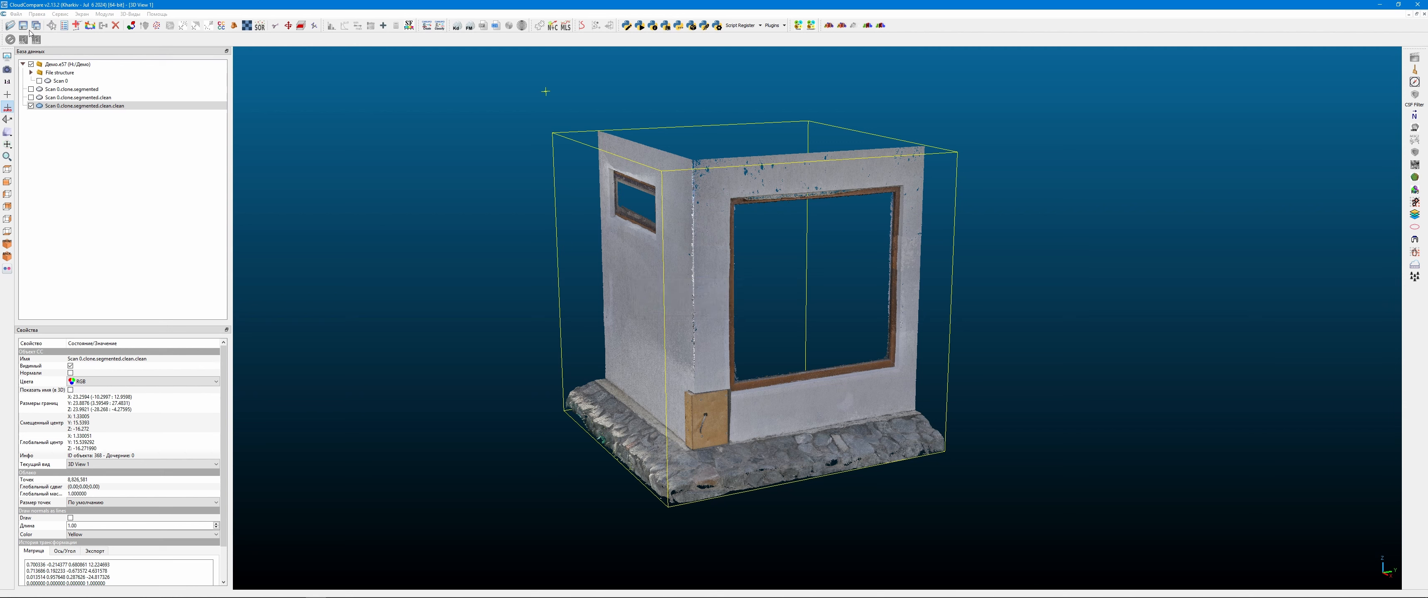
{"action": "left_click", "coordinate": [15, 14]}
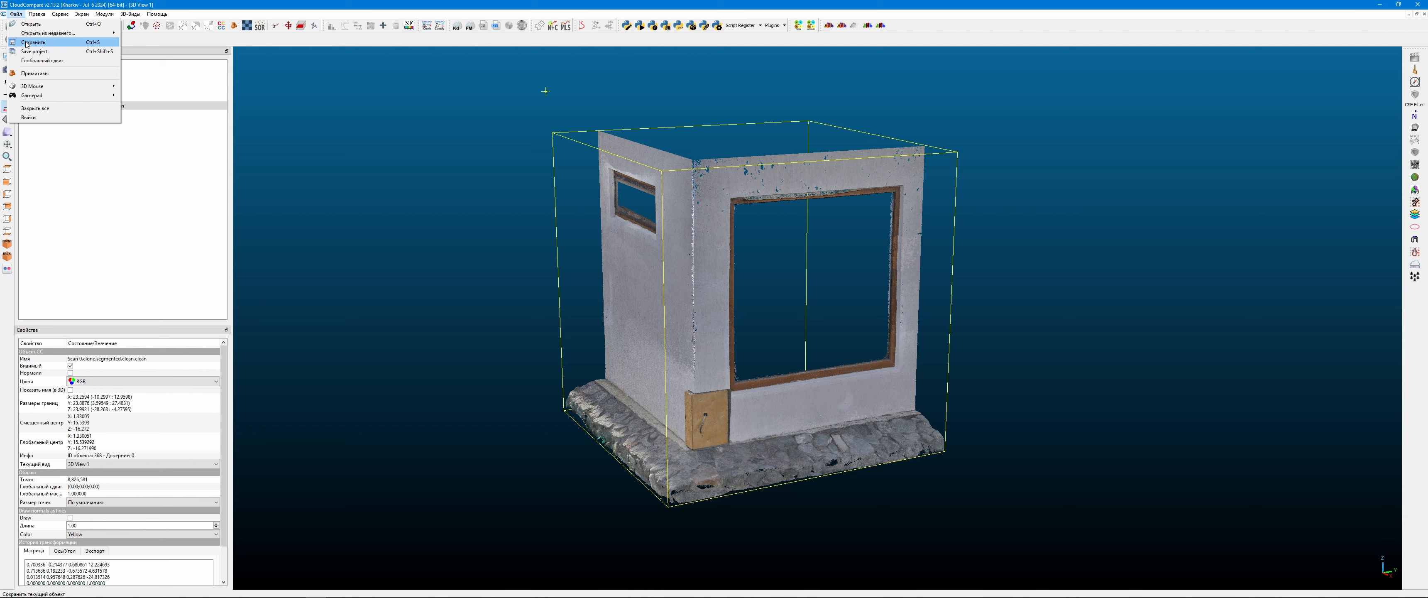
{"action": "left_click", "coordinate": [488, 315]}
{"action": "left_click", "coordinate": [80, 107]}
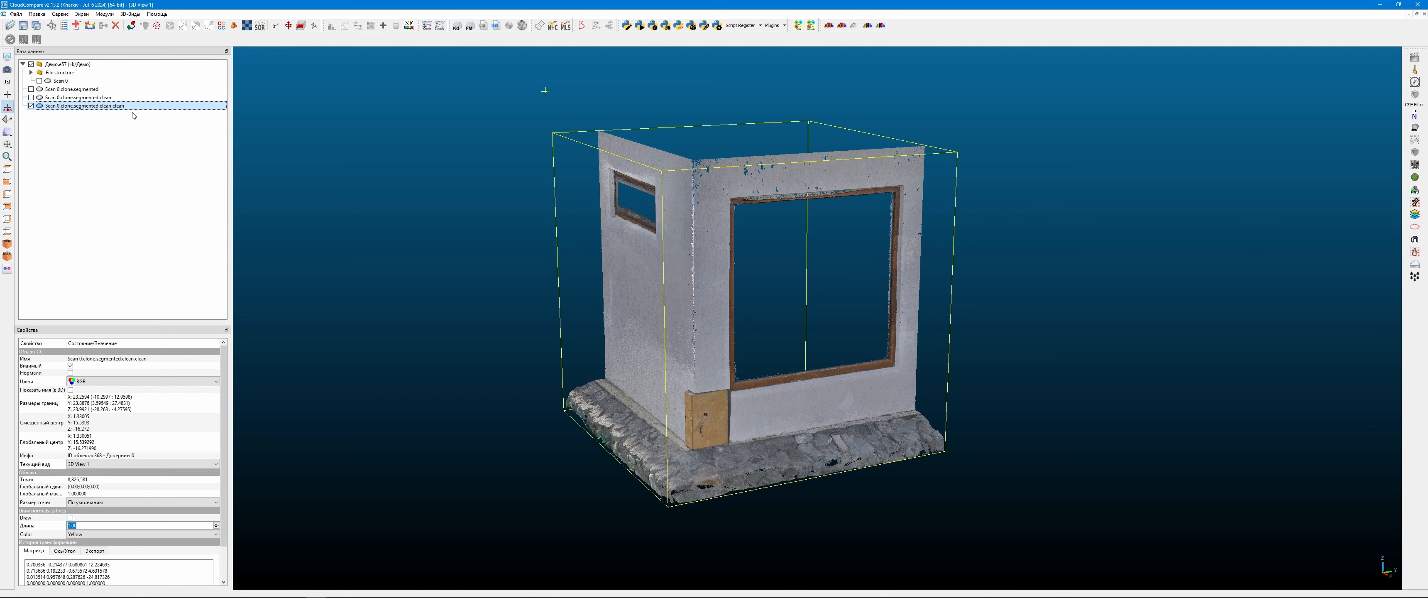
{"action": "left_click", "coordinate": [16, 14]}
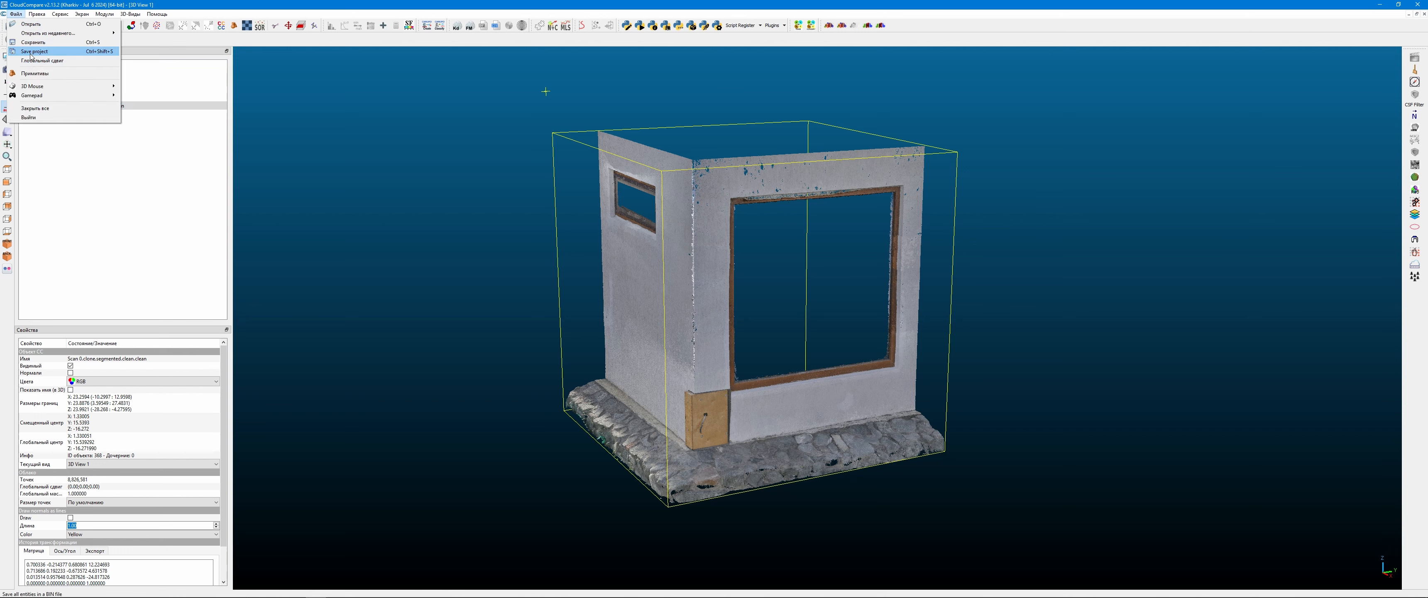
{"action": "left_click", "coordinate": [130, 227]}
{"action": "left_click_drag", "start_coordinate": [408, 220], "coordinate": [447, 246]}
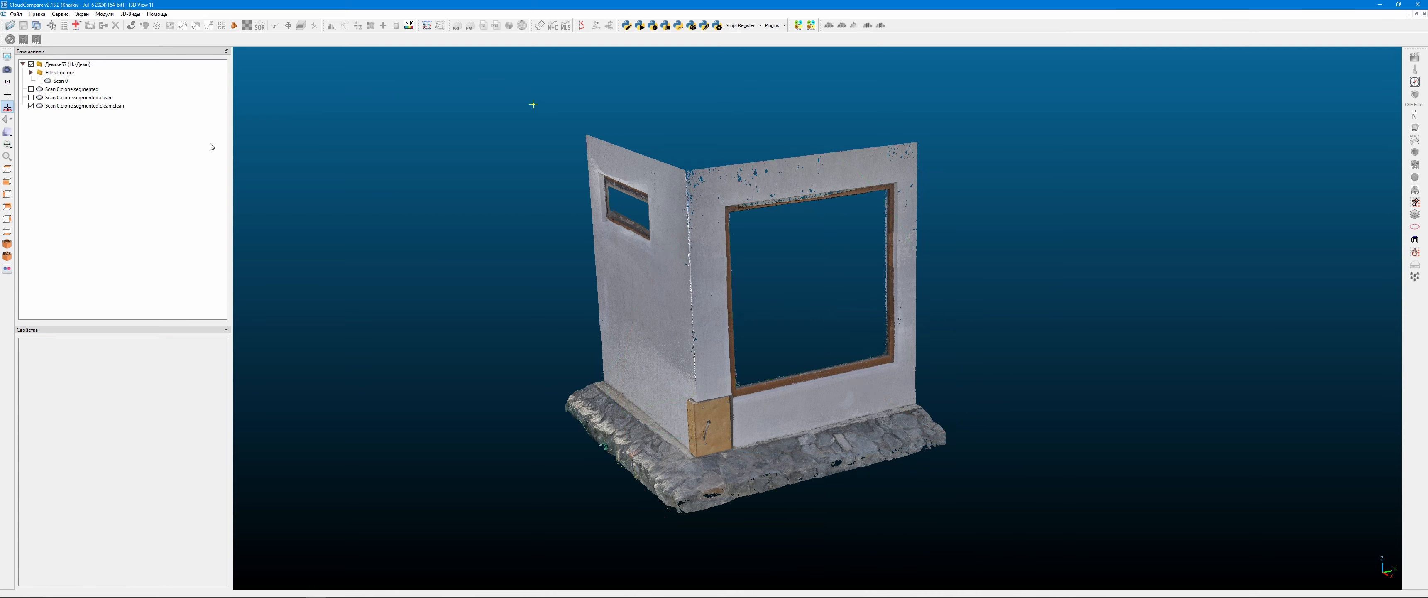
{"action": "mouse_move", "coordinate": [910, 333]}
{"action": "left_mouse_down"}
{"action": "mouse_move", "coordinate": [895, 335]}
{"action": "mouse_move", "coordinate": [926, 318]}
{"action": "left_mouse_up"}
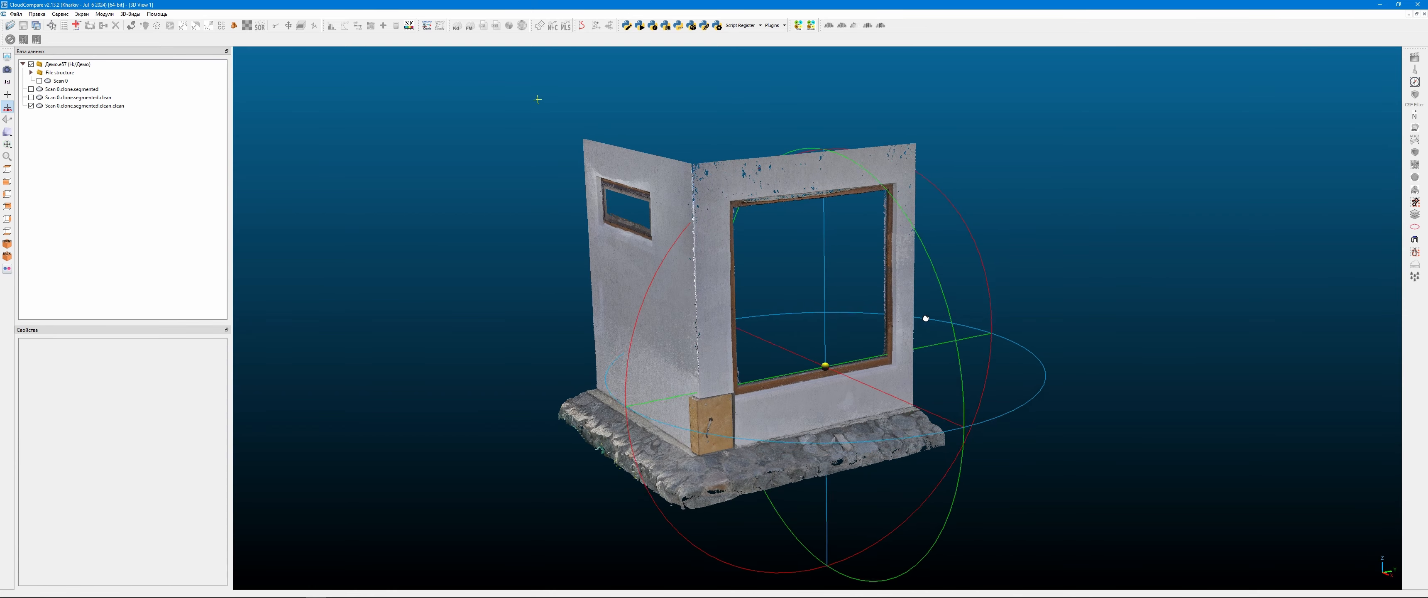
- Run Poisson surface reconstruction on the noise-filtered cloud with octree depth 11, interpolated cloud colours and density output as a scalar field
{"action": "left_click", "coordinate": [111, 106]}
{"action": "mouse_move", "coordinate": [1026, 355]}
{"action": "left_mouse_down"}
{"action": "mouse_move", "coordinate": [939, 385]}
{"action": "mouse_move", "coordinate": [883, 583]}
{"action": "mouse_move", "coordinate": [1024, 447]}
{"action": "mouse_move", "coordinate": [823, 230]}
{"action": "mouse_move", "coordinate": [903, 326]}
{"action": "mouse_move", "coordinate": [807, 463]}
{"action": "mouse_move", "coordinate": [982, 451]}
{"action": "mouse_move", "coordinate": [909, 421]}
{"action": "left_mouse_up"}
{"action": "left_click", "coordinate": [106, 14]}
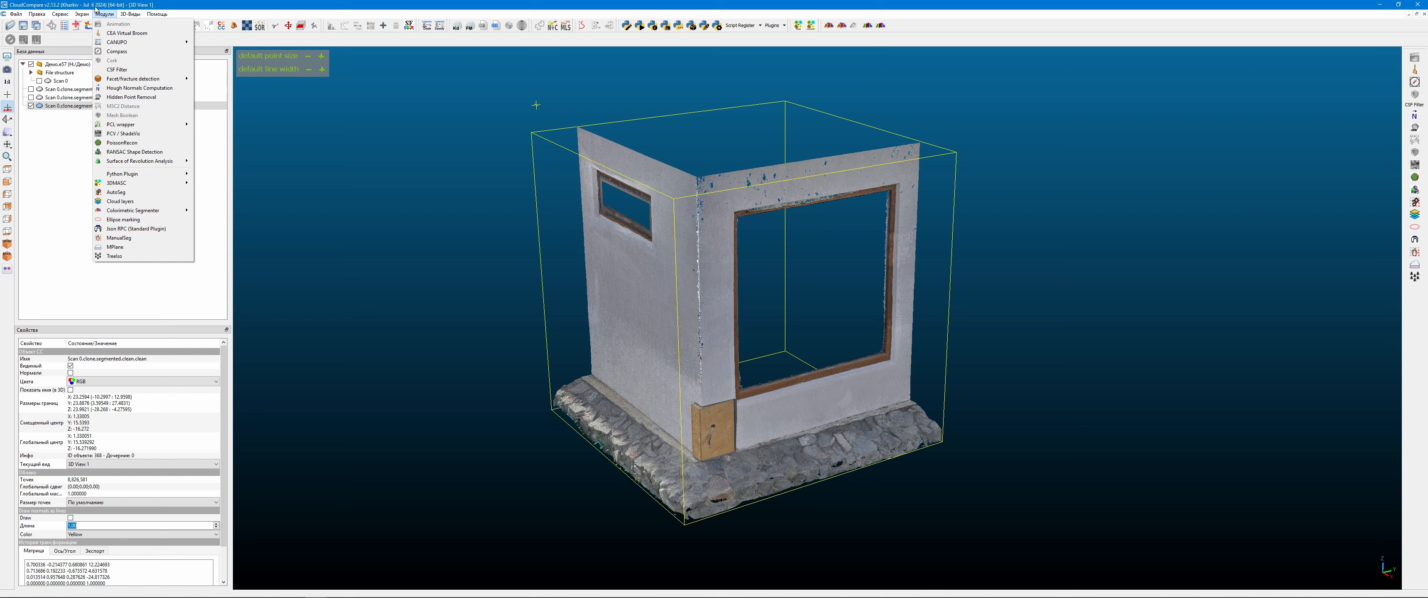
{"action": "left_click", "coordinate": [130, 147]}
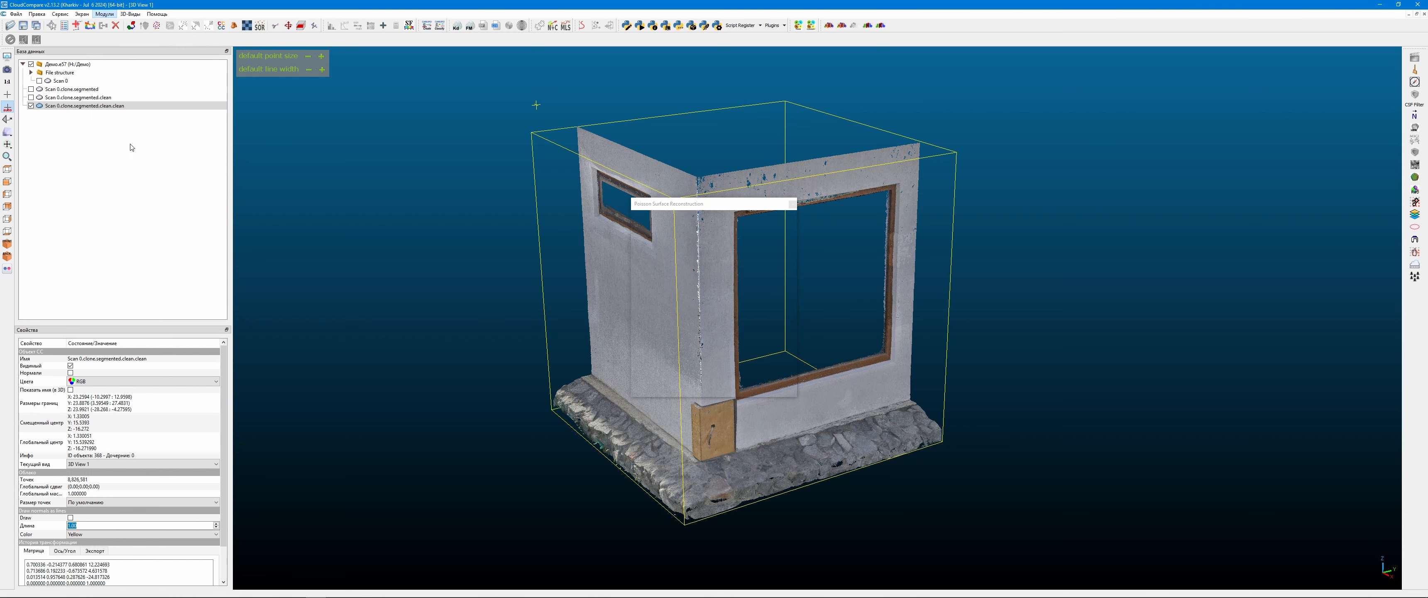
{"action": "left_click_drag", "start_coordinate": [701, 204], "coordinate": [368, 211]}
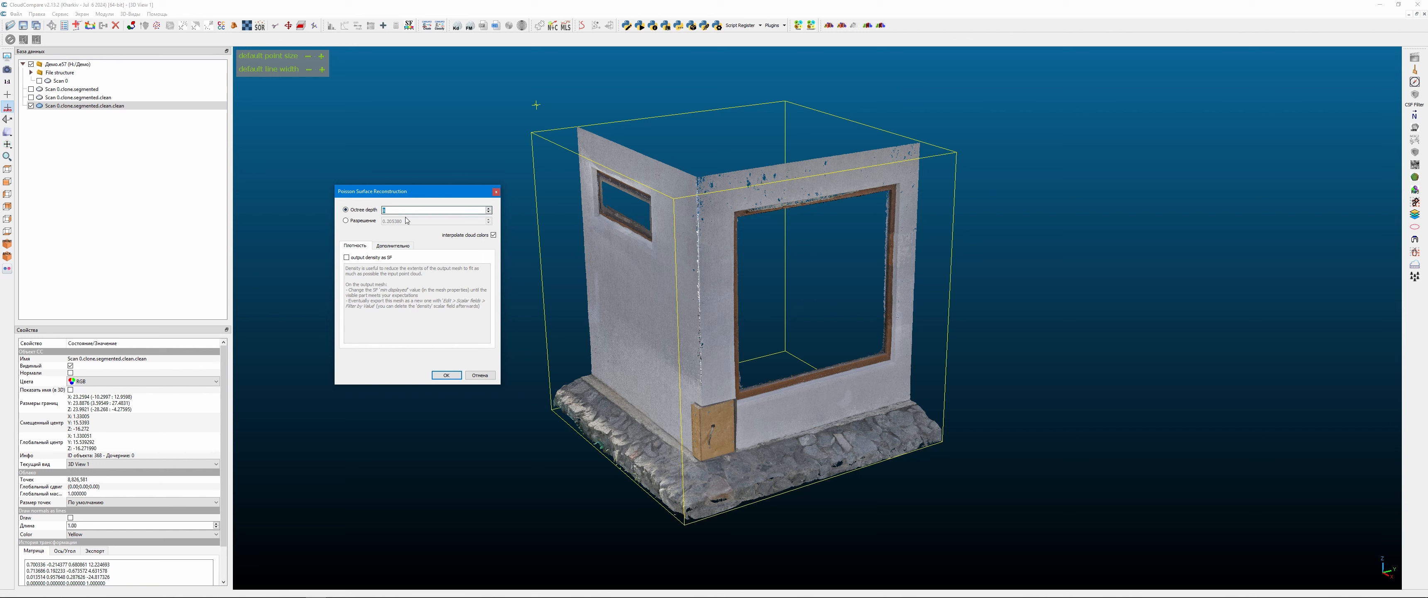
{"action": "type", "text": "11"}
{"action": "left_click", "coordinate": [356, 258]}
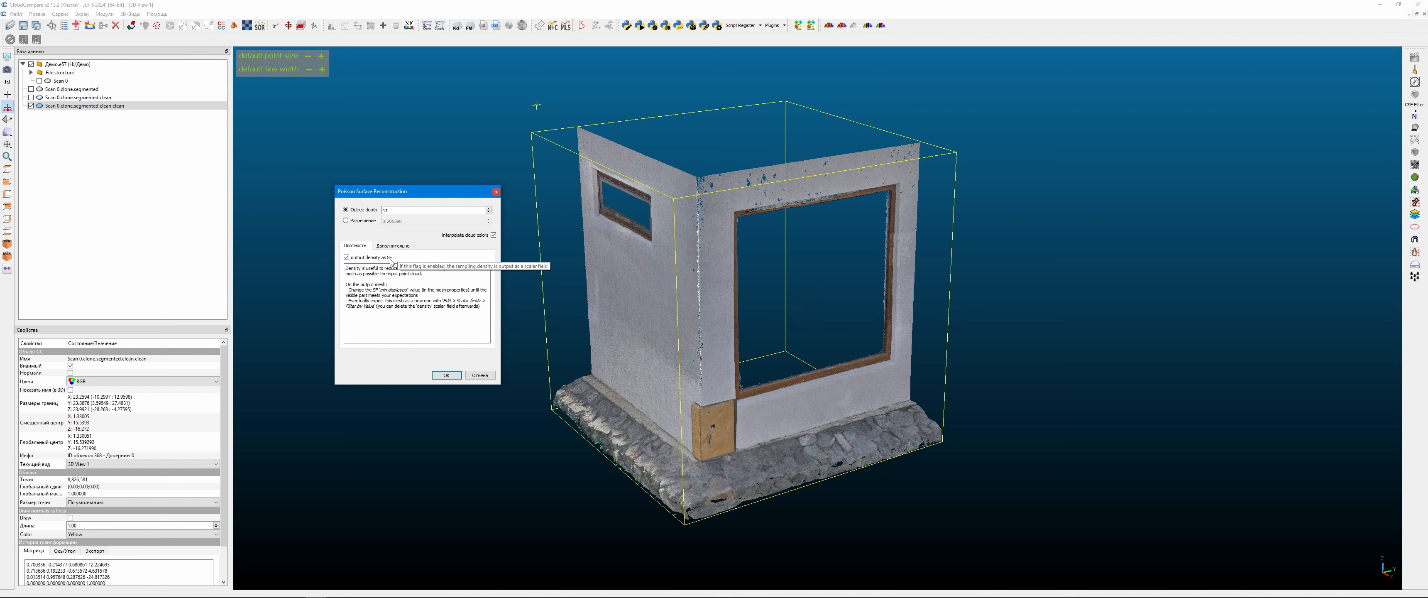
{"action": "left_click", "coordinate": [452, 375]}
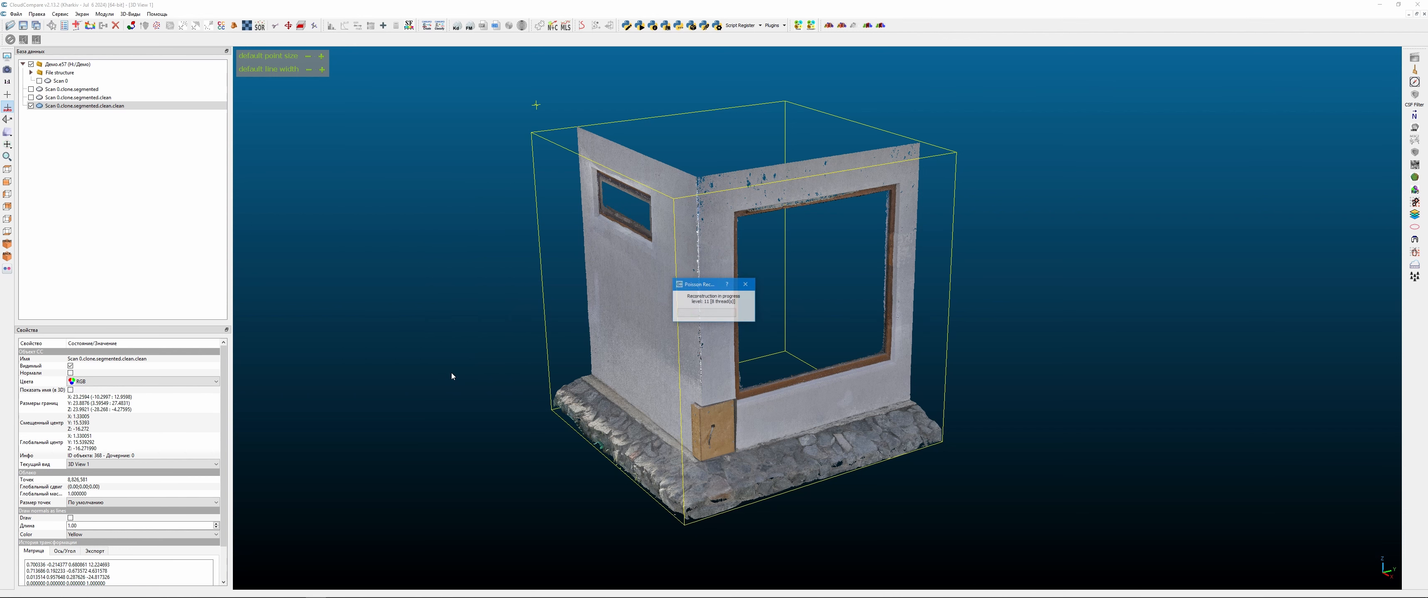
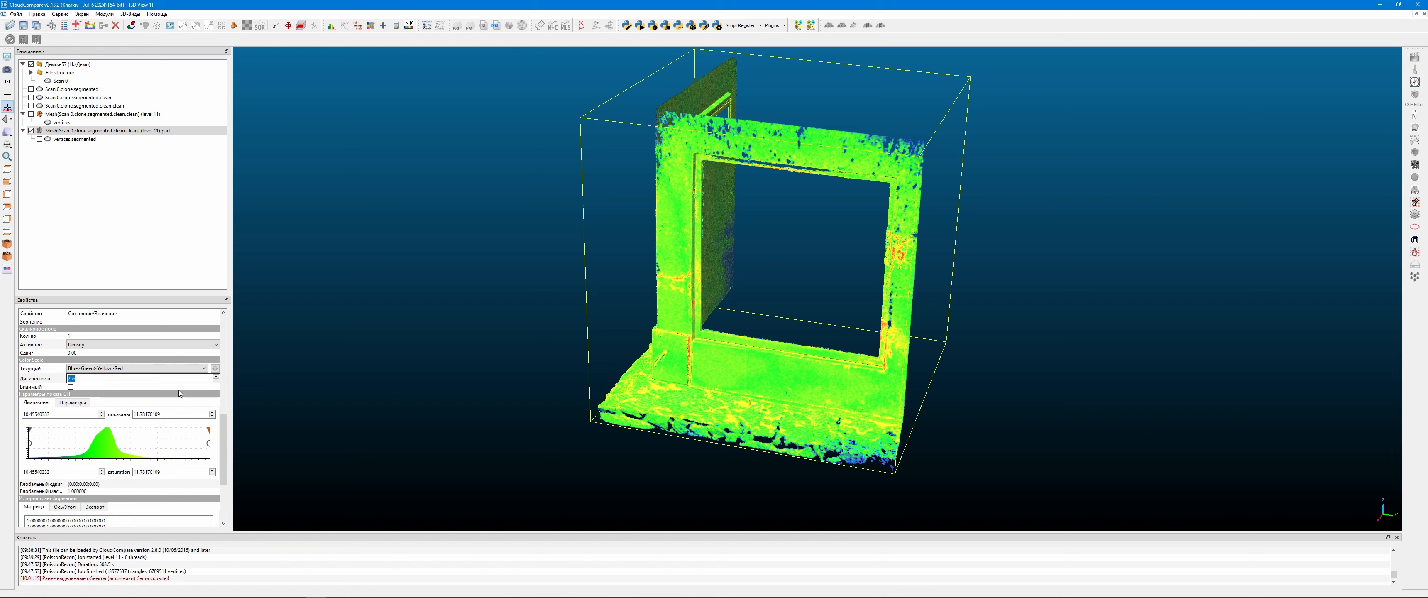
- Display the extracted level 11 mesh part in RGB colours instead of the Density scalar field and inspect its walls and base
{"action": "scroll", "coordinate": [232, 362], "scroll_direction": "up", "scroll_amount": 4}
{"action": "scroll", "coordinate": [232, 362], "scroll_direction": "up", "scroll_amount": 2}
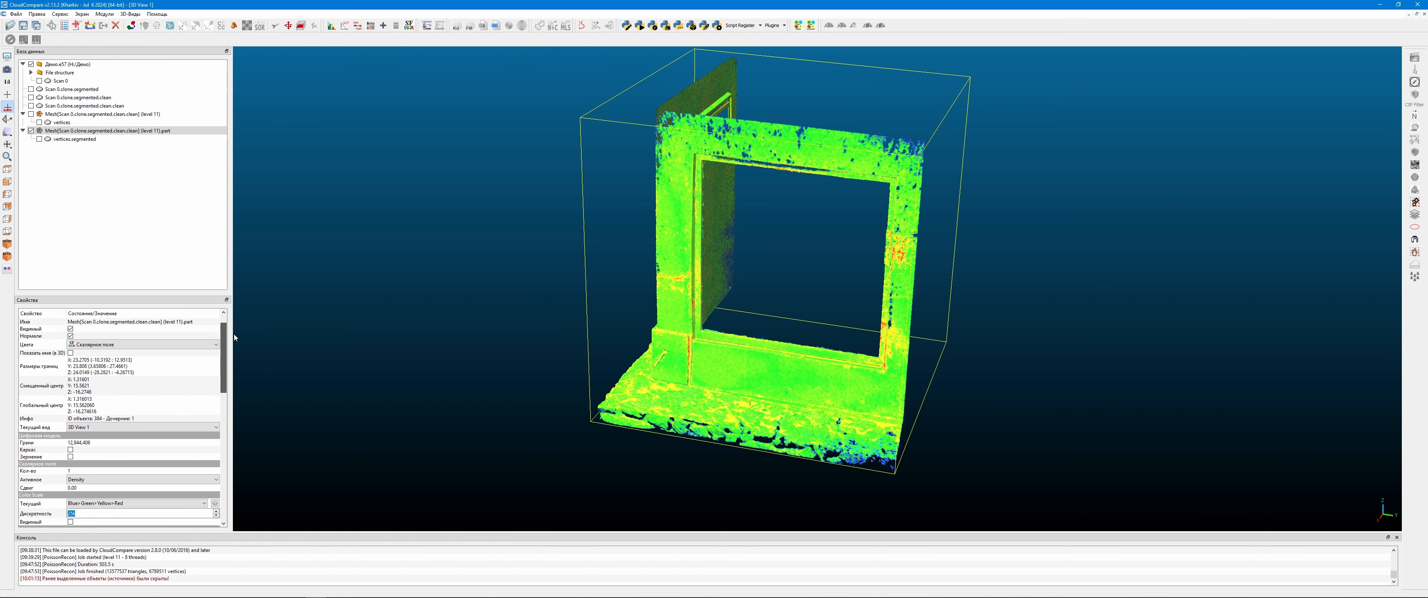
{"action": "left_click", "coordinate": [167, 354]}
{"action": "left_click", "coordinate": [116, 371]}
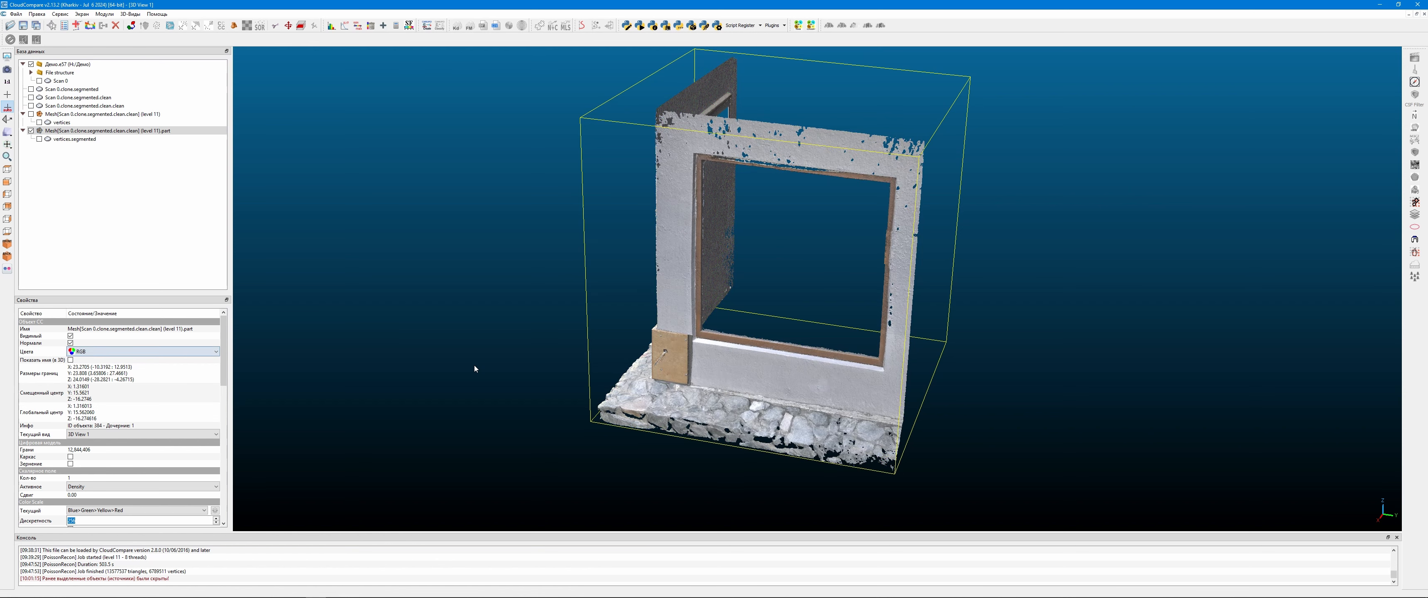
{"action": "left_click_drag", "start_coordinate": [728, 349], "coordinate": [714, 425]}
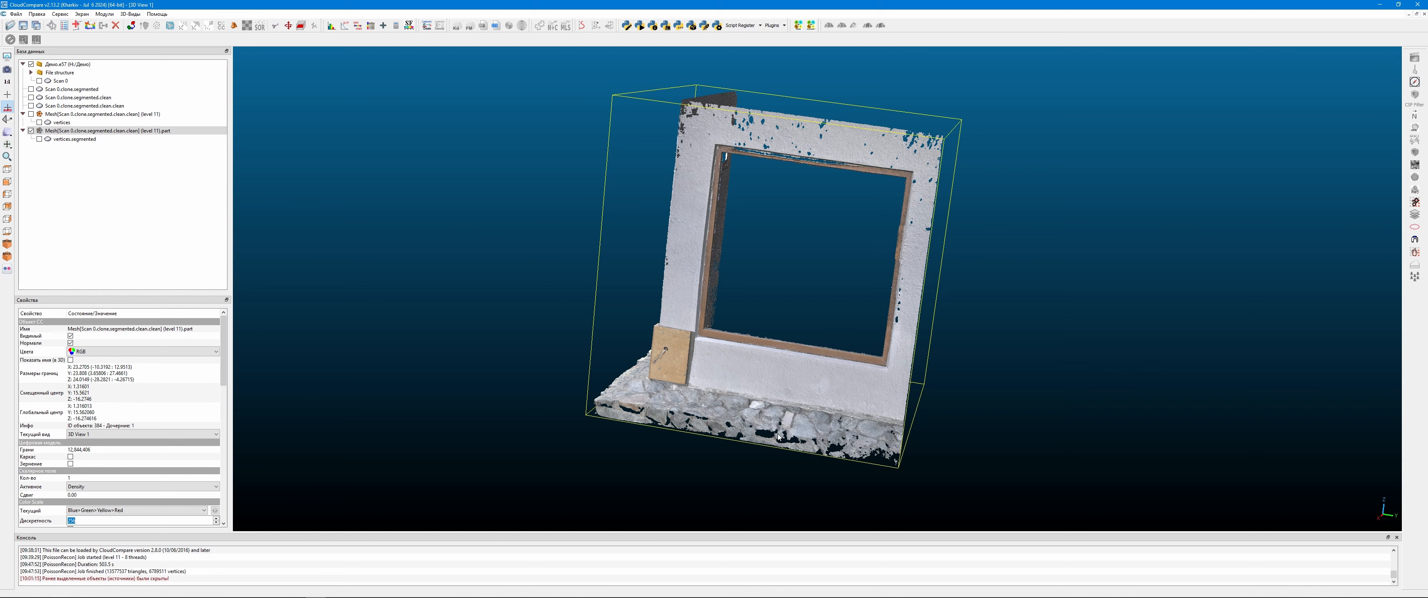
{"action": "left_click_drag", "start_coordinate": [779, 438], "coordinate": [774, 427]}
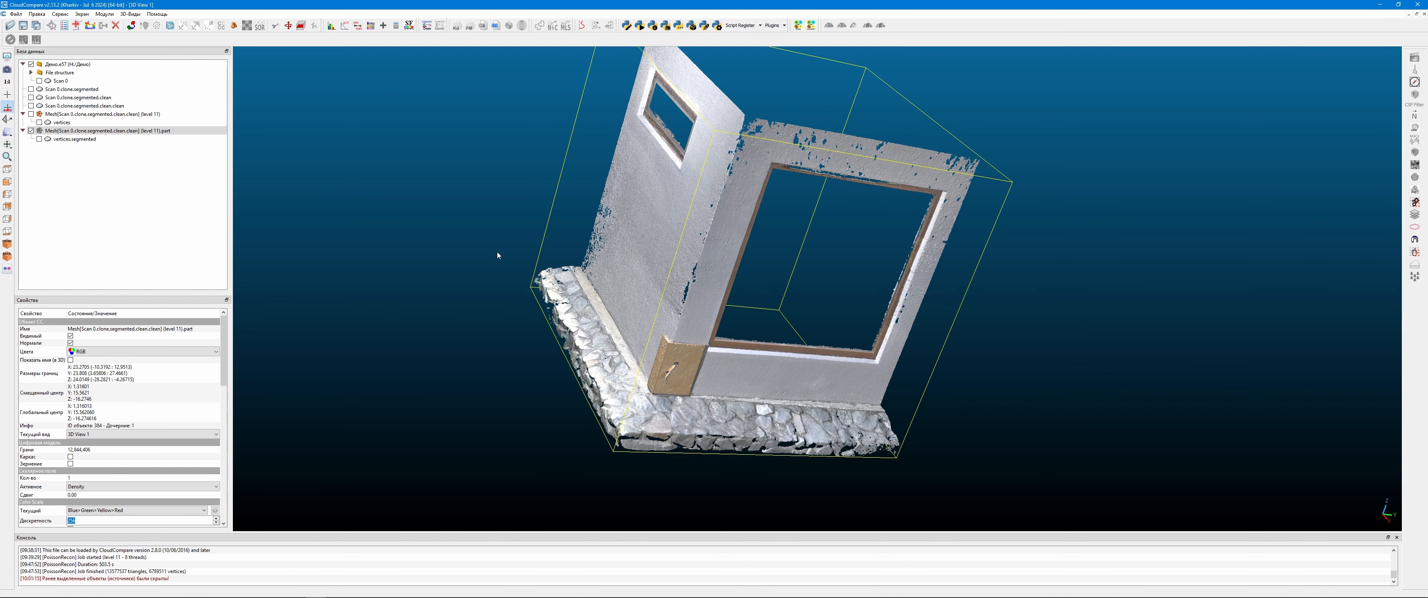
{"action": "left_click_drag", "start_coordinate": [490, 272], "coordinate": [488, 278]}
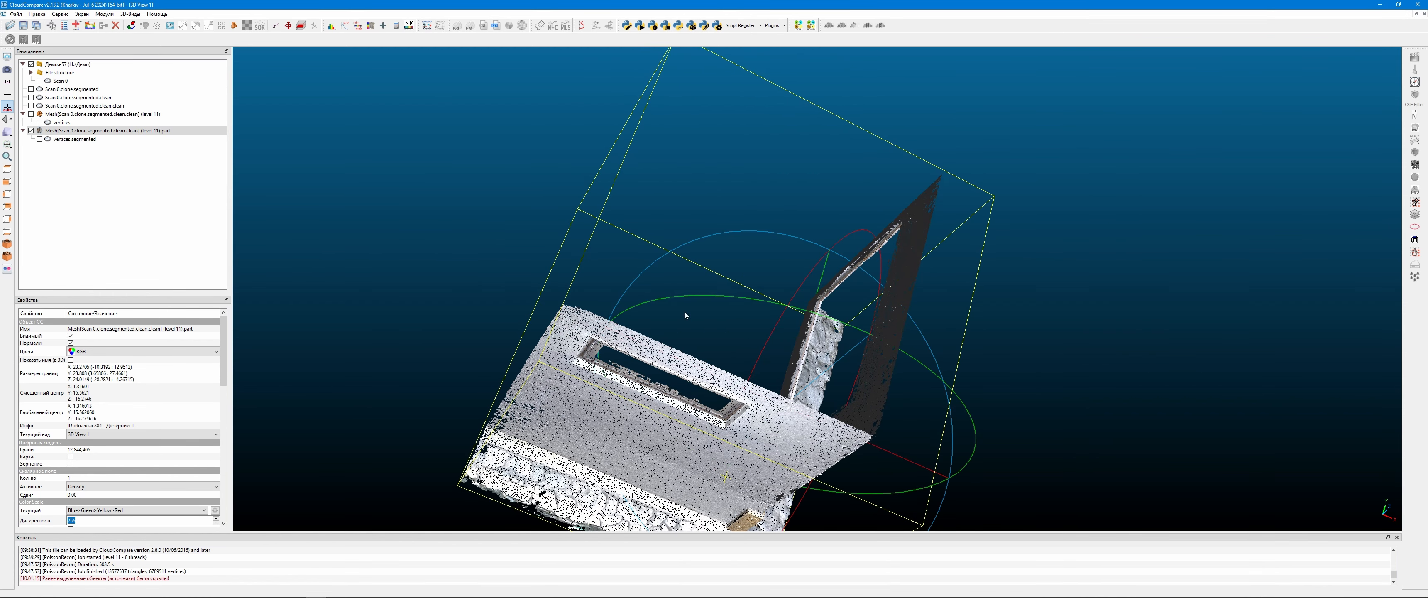
{"action": "left_click_drag", "start_coordinate": [622, 259], "coordinate": [481, 208]}
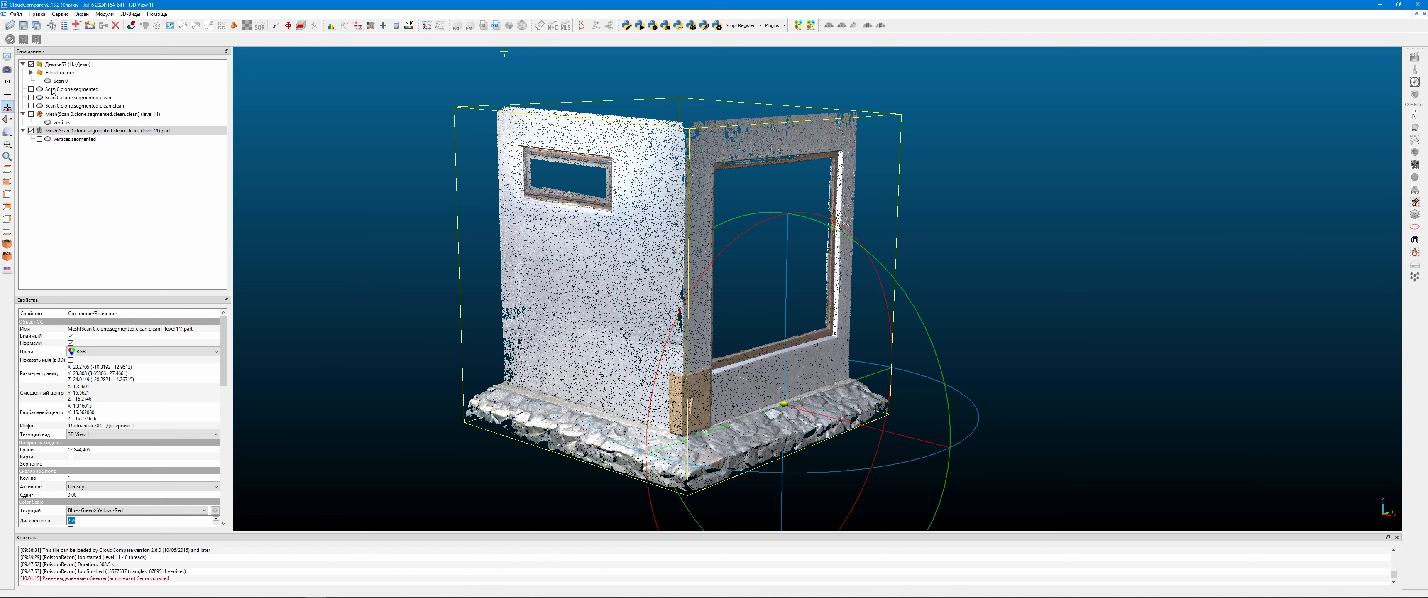
- Show the noise-filtered cloud and translate it about 32.5 units along Y without rotation, placing it beside the mesh
{"action": "left_click", "coordinate": [31, 112]}
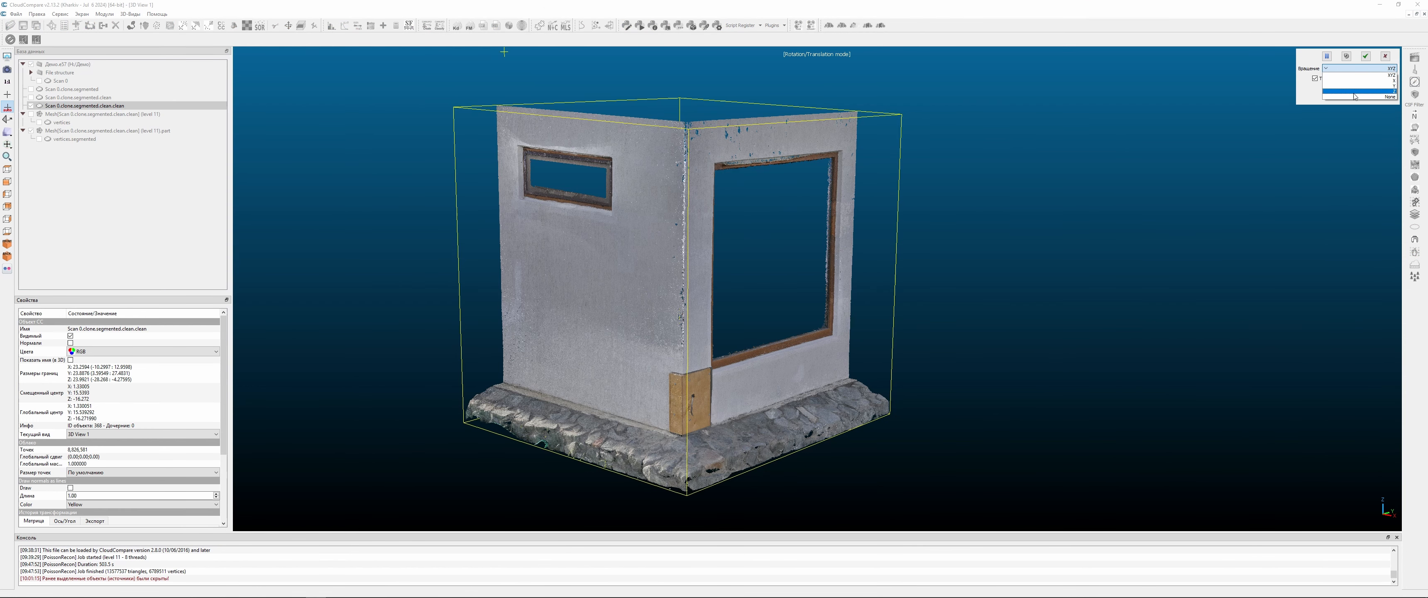
{"action": "left_click", "coordinate": [1354, 96]}
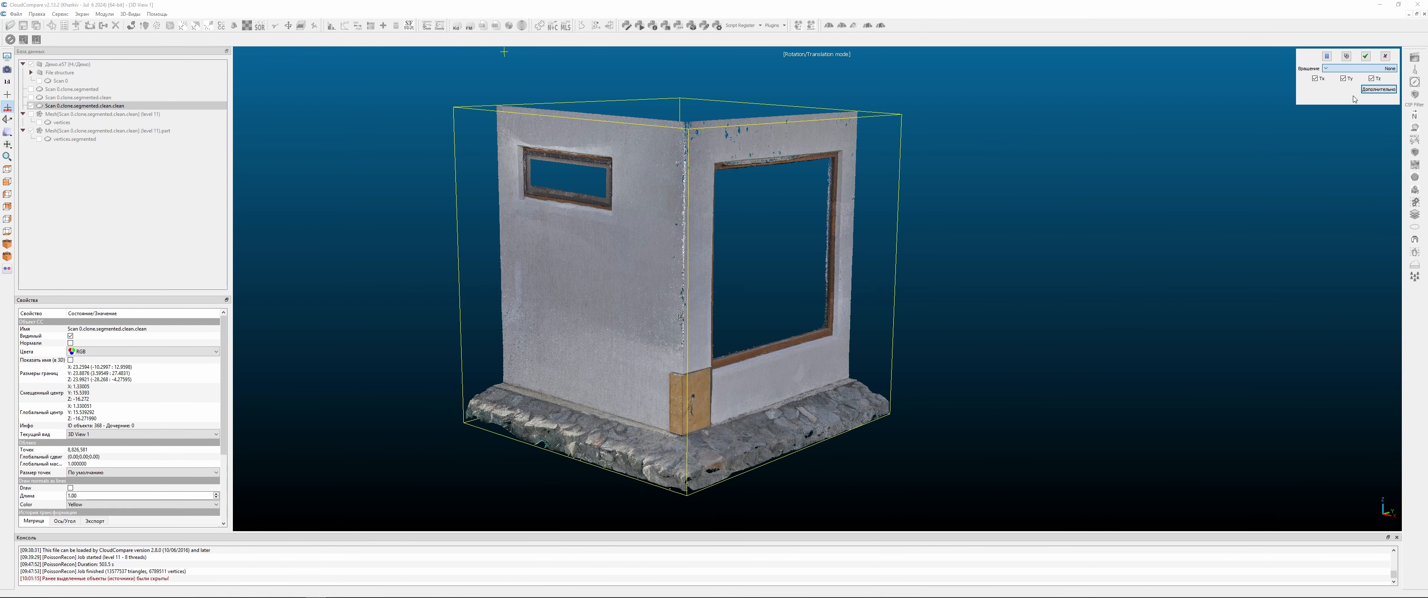
{"action": "left_click_drag", "start_coordinate": [814, 286], "coordinate": [1243, 195]}
{"action": "right_click_drag", "start_coordinate": [1243, 195], "coordinate": [1366, 153]}
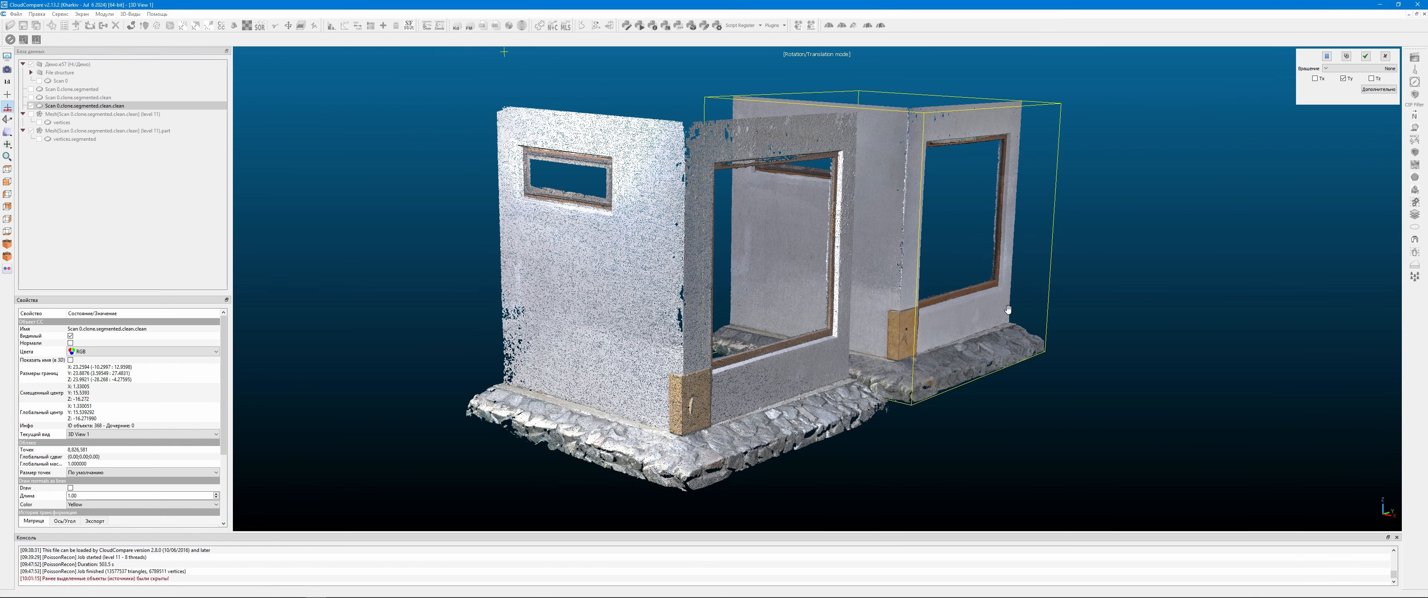
{"action": "right_click_drag", "start_coordinate": [1057, 287], "coordinate": [1072, 280]}
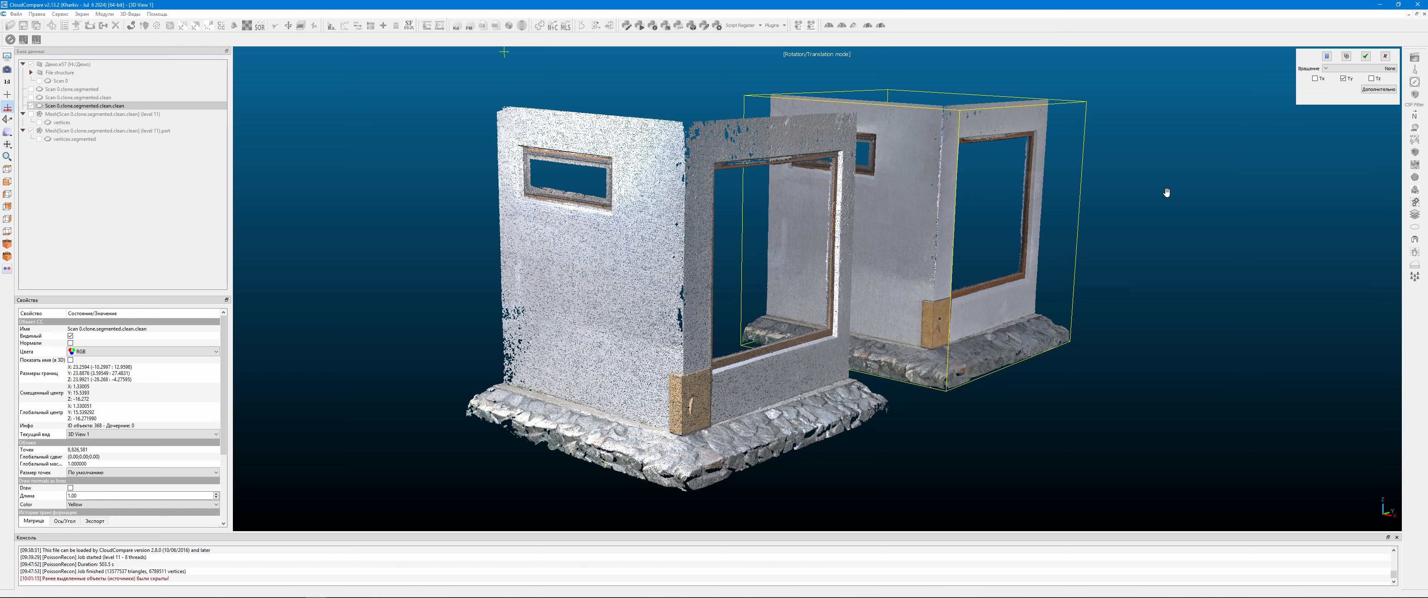
{"action": "left_click", "coordinate": [1366, 57]}
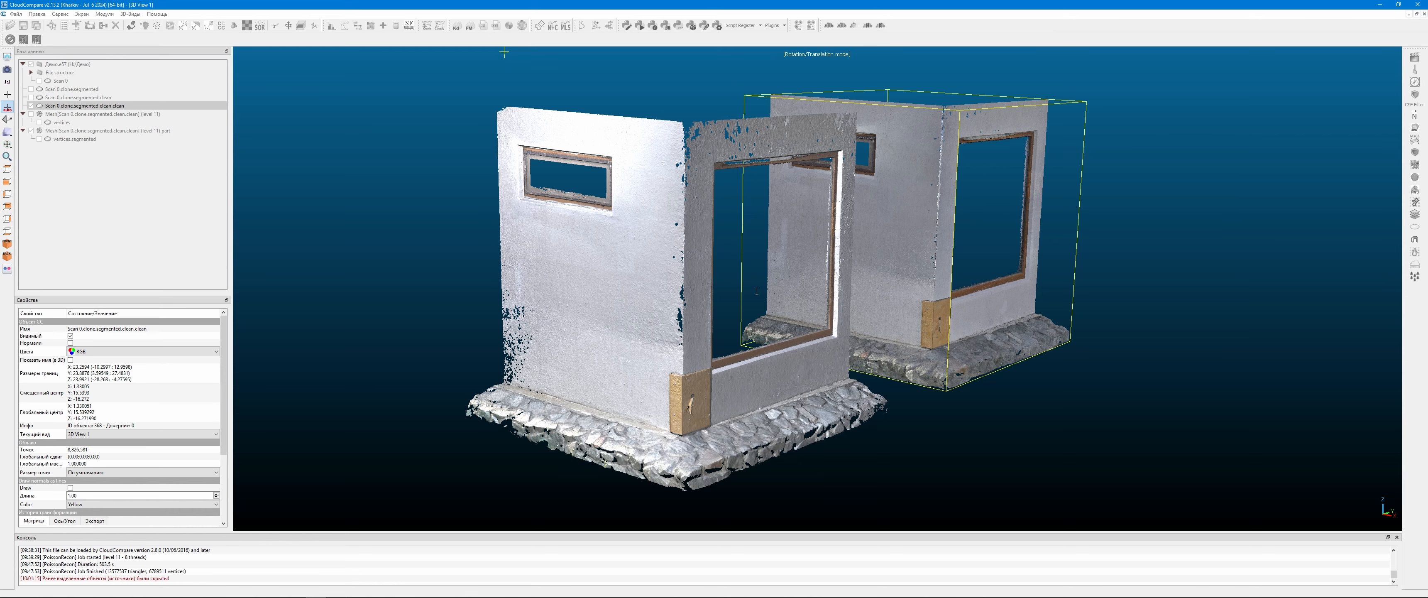
- Compare the mesh part with the shifted cloud side by side, and hide the cloud to leave only the mesh displayed
{"action": "left_click_drag", "start_coordinate": [756, 297], "coordinate": [698, 232]}
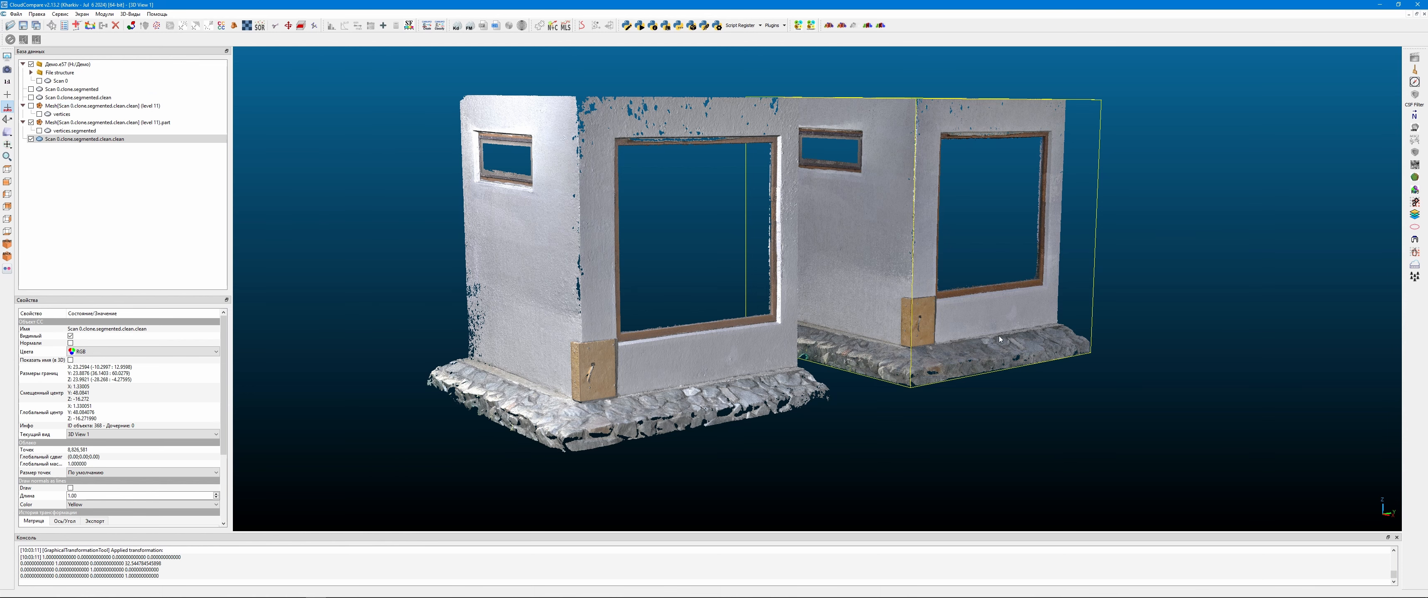
{"action": "left_click_drag", "start_coordinate": [945, 336], "coordinate": [831, 345]}
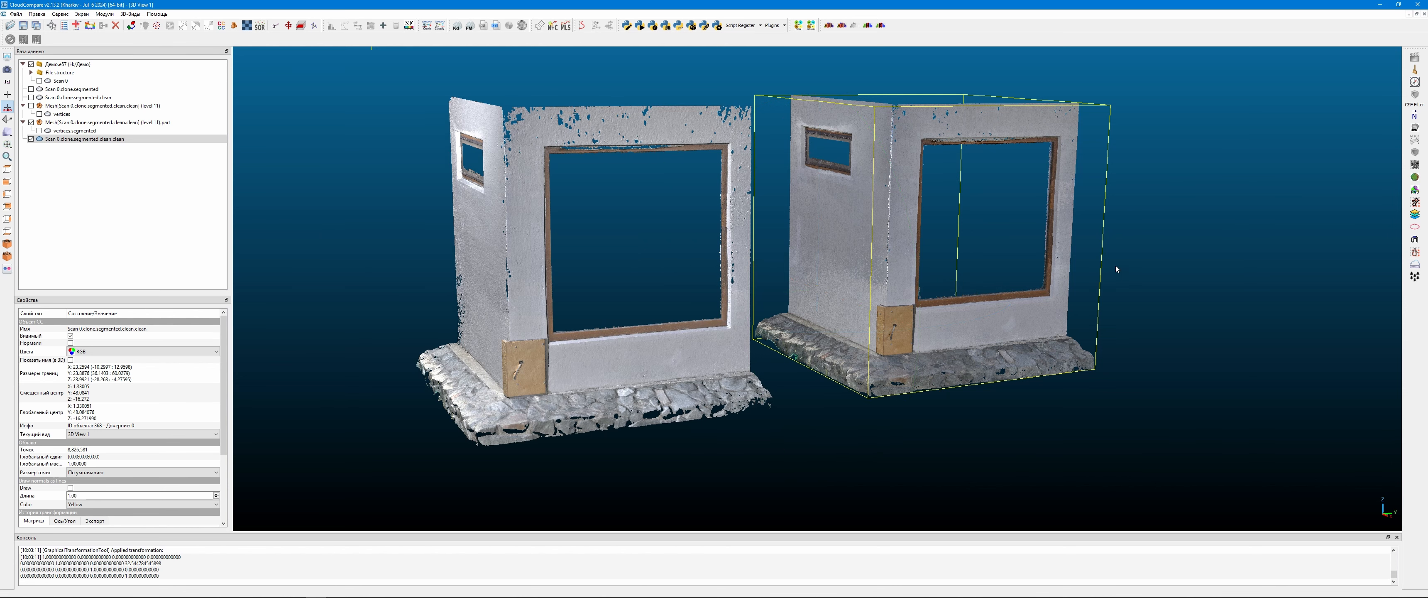
{"action": "left_click_drag", "start_coordinate": [1079, 252], "coordinate": [846, 263]}
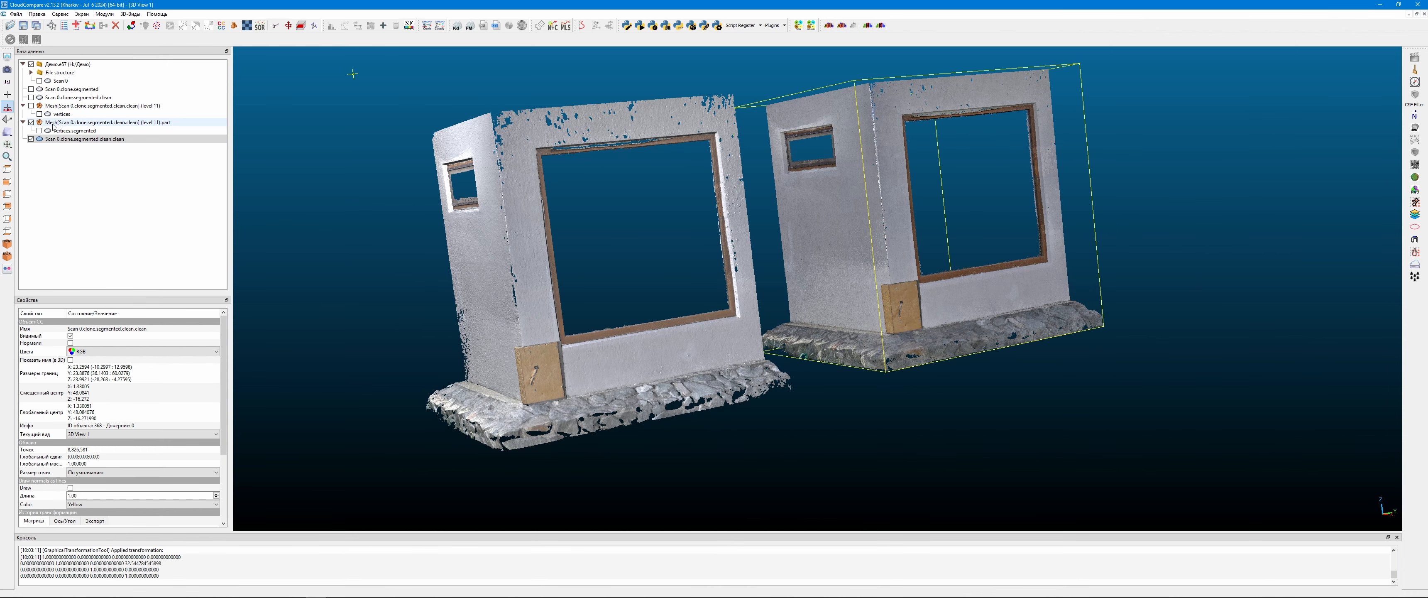
{"action": "left_click", "coordinate": [53, 123]}
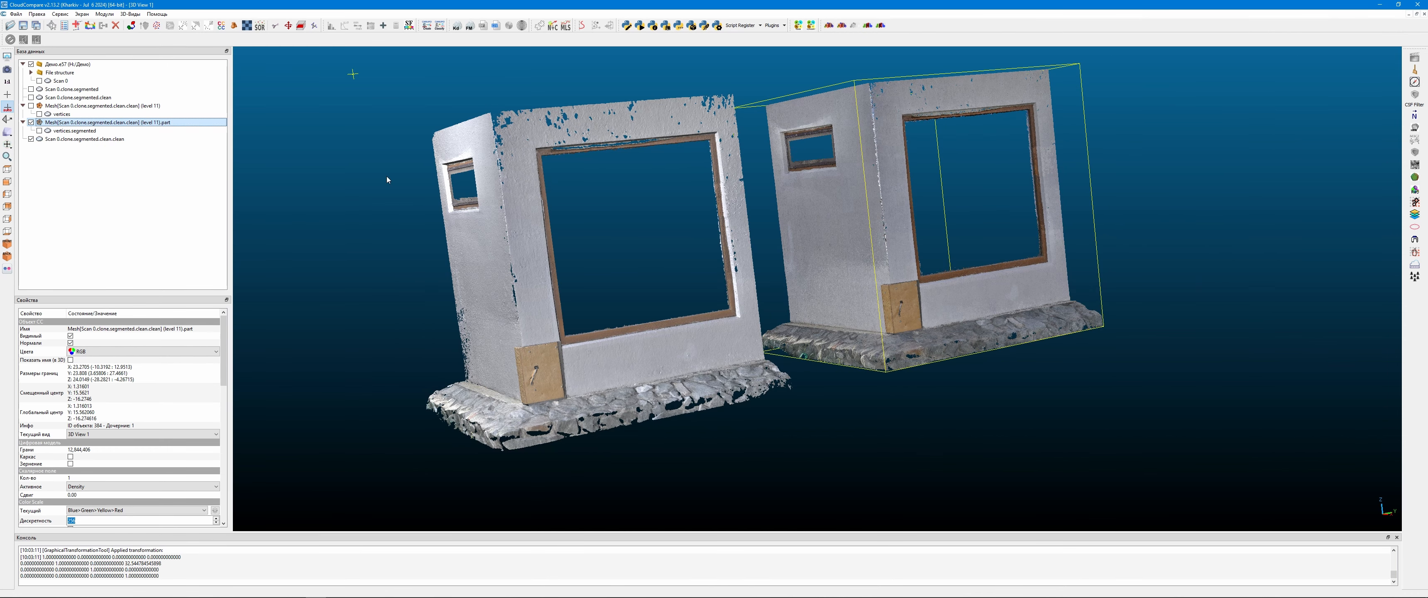
{"action": "left_click", "coordinate": [31, 140]}
{"action": "key", "text": "ctrl+t"}
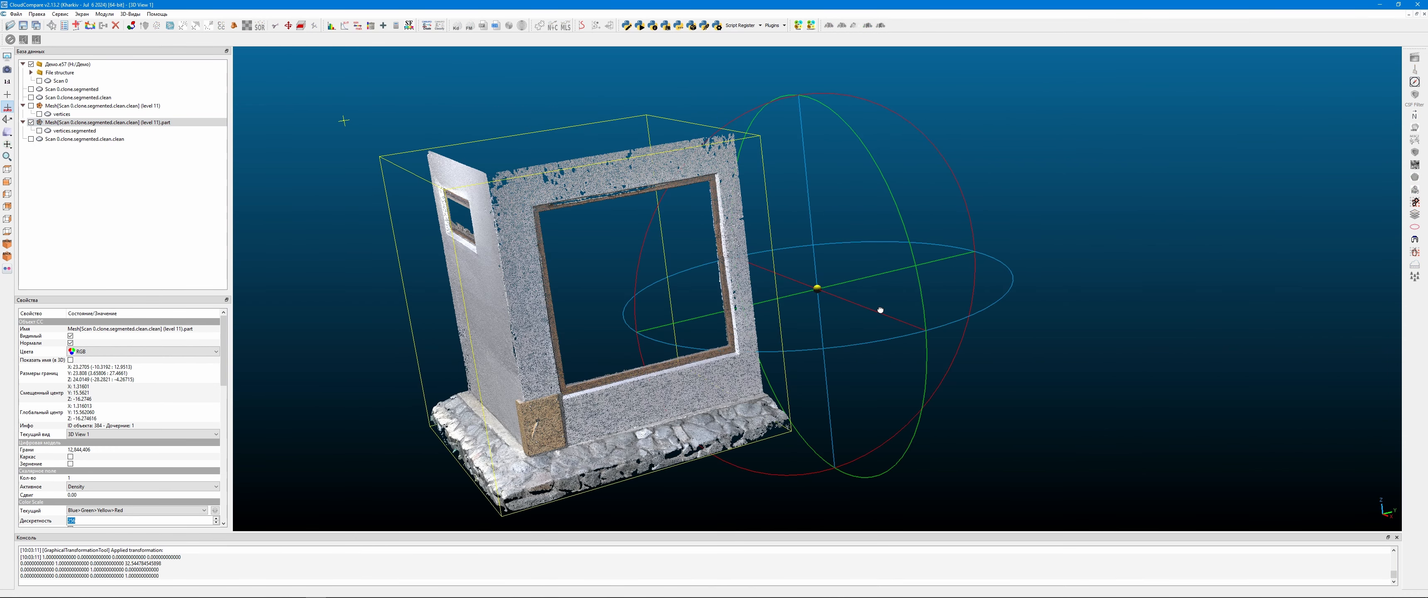
- Save the extracted level 11 mesh part as a binary PLY file in the Демо folder under the suggested name
{"action": "left_click", "coordinate": [65, 128]}
{"action": "left_click", "coordinate": [65, 123]}
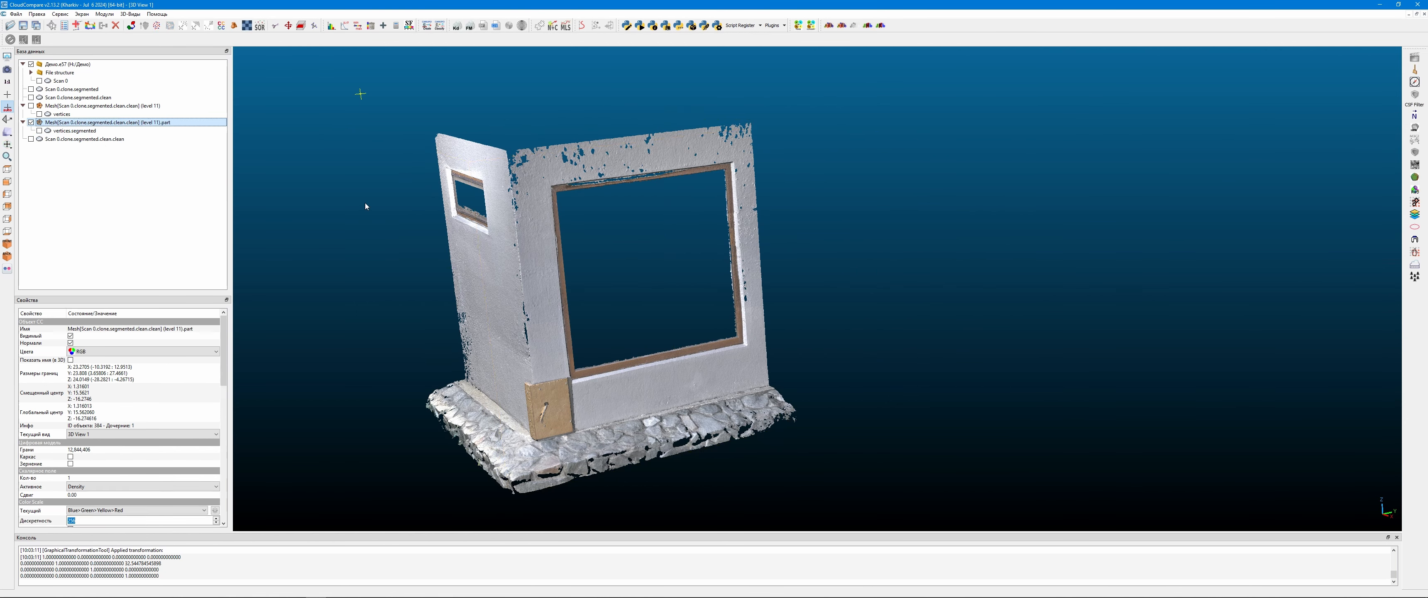
{"action": "left_click", "coordinate": [15, 15]}
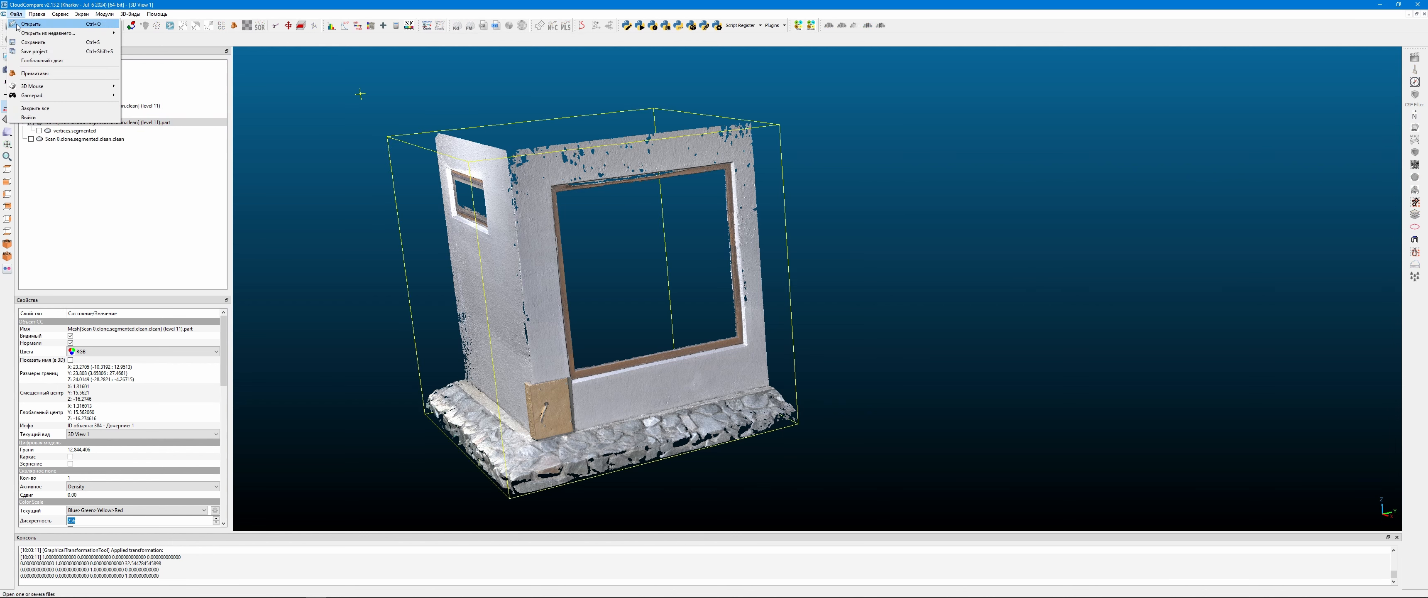
{"action": "left_click", "coordinate": [25, 43]}
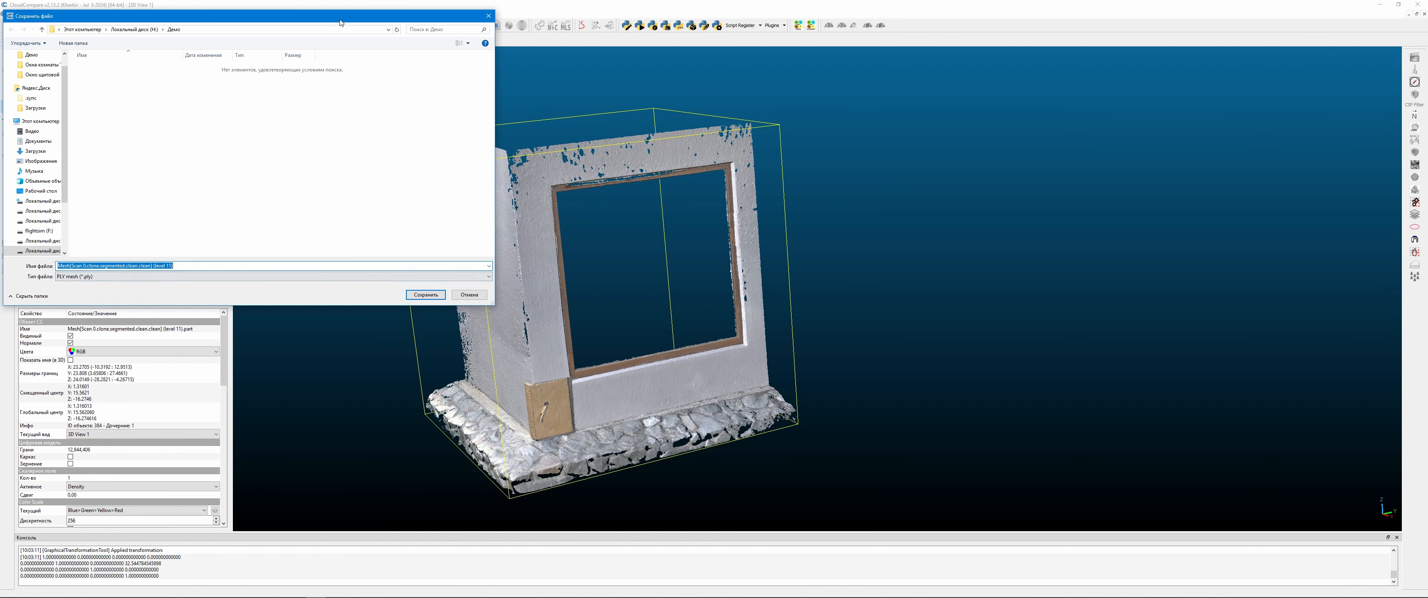
{"action": "left_click_drag", "start_coordinate": [340, 23], "coordinate": [1168, 90]}
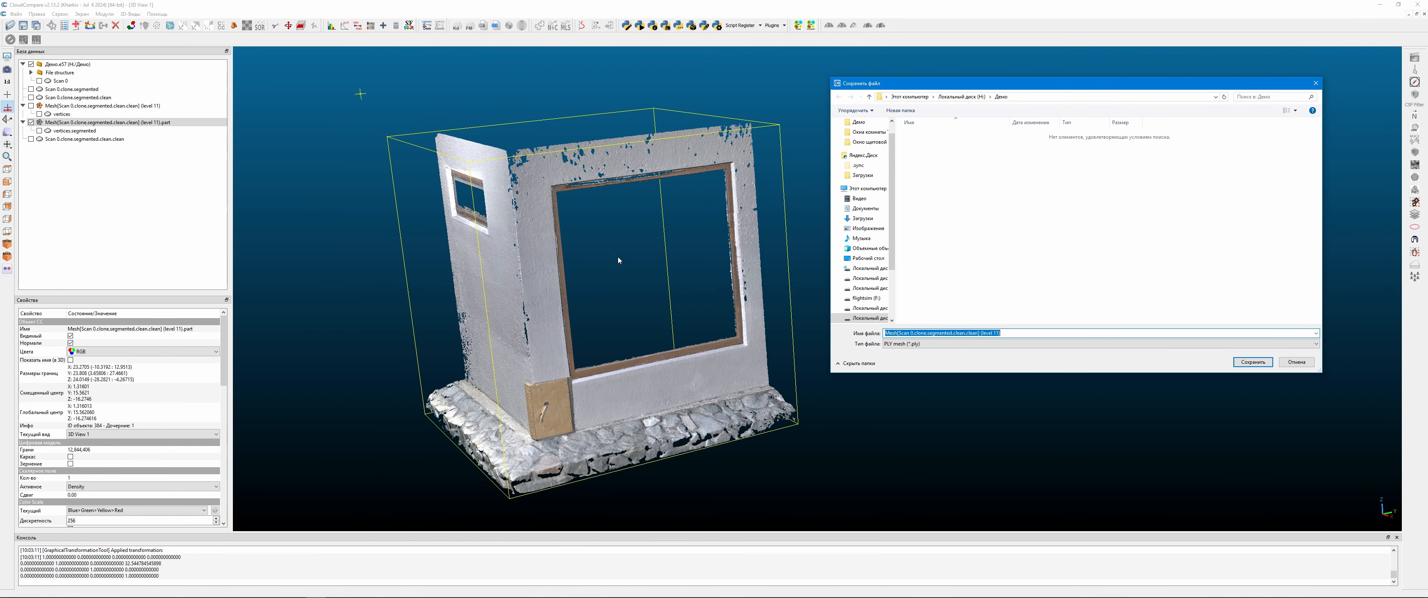
{"action": "left_click", "coordinate": [1253, 364]}
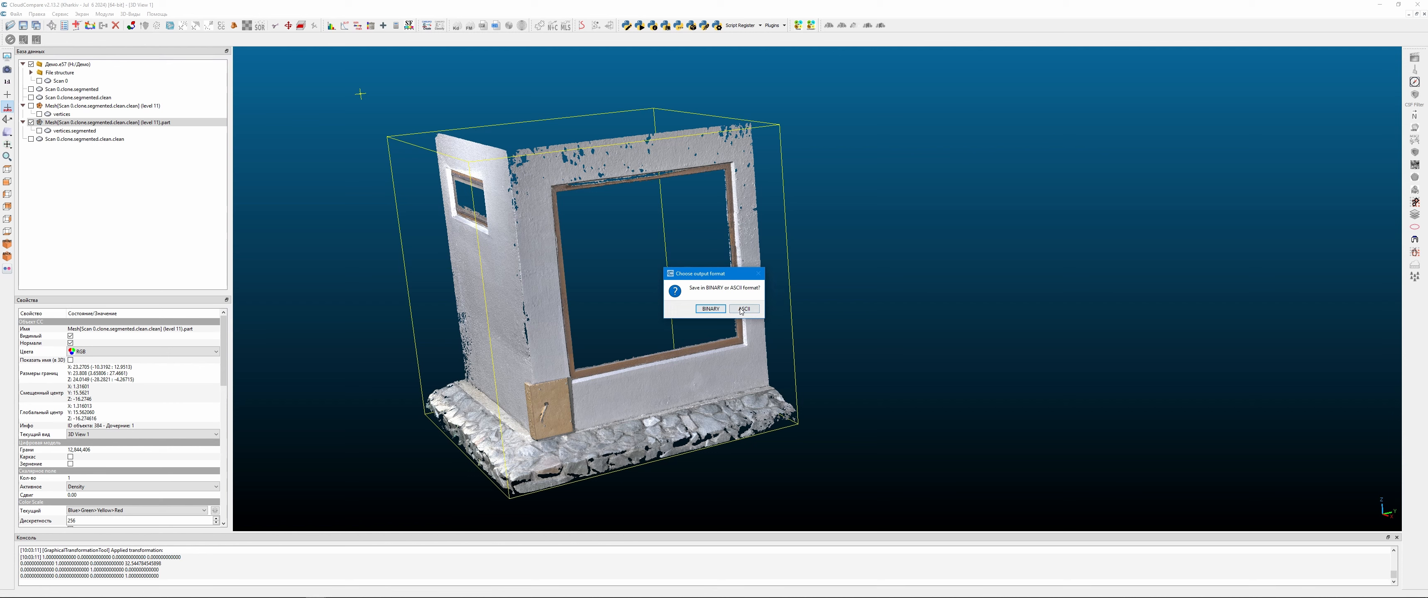
{"action": "left_click", "coordinate": [718, 310]}
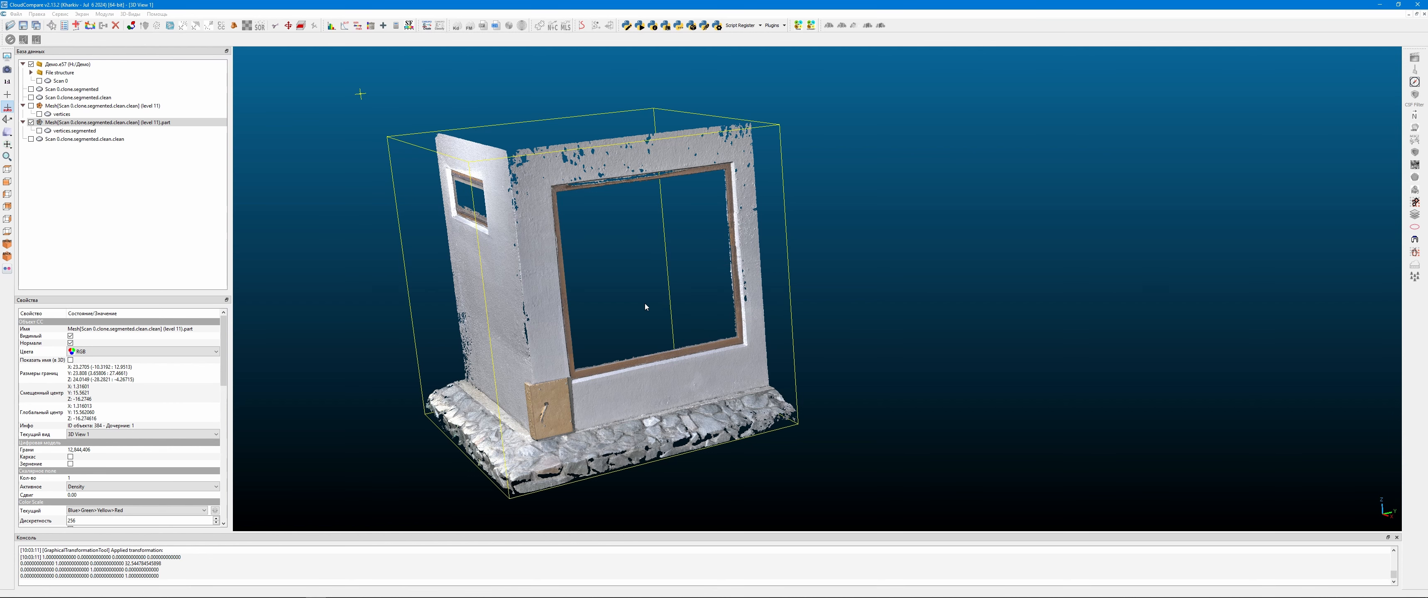
{"action": "left_click", "coordinate": [578, 274]}
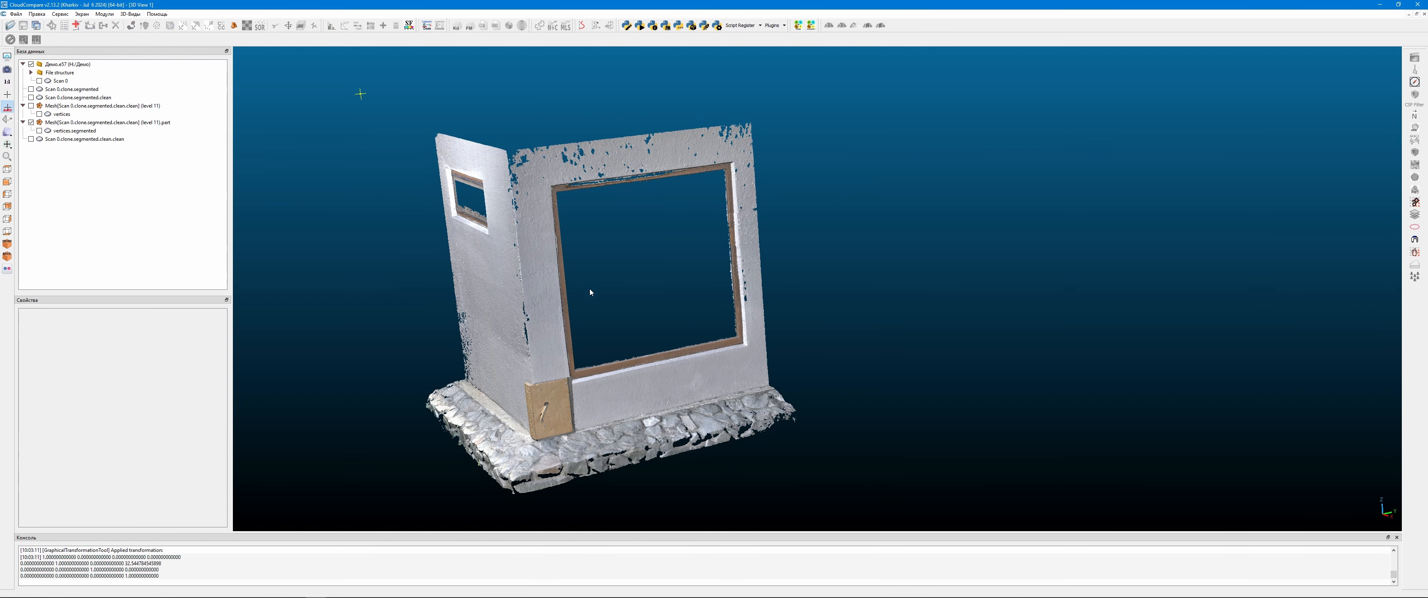
- Switch to MeshLab and open the exported level 11 PLY mesh there
{"action": "scroll", "coordinate": [590, 289], "scroll_direction": "up", "scroll_amount": 1}
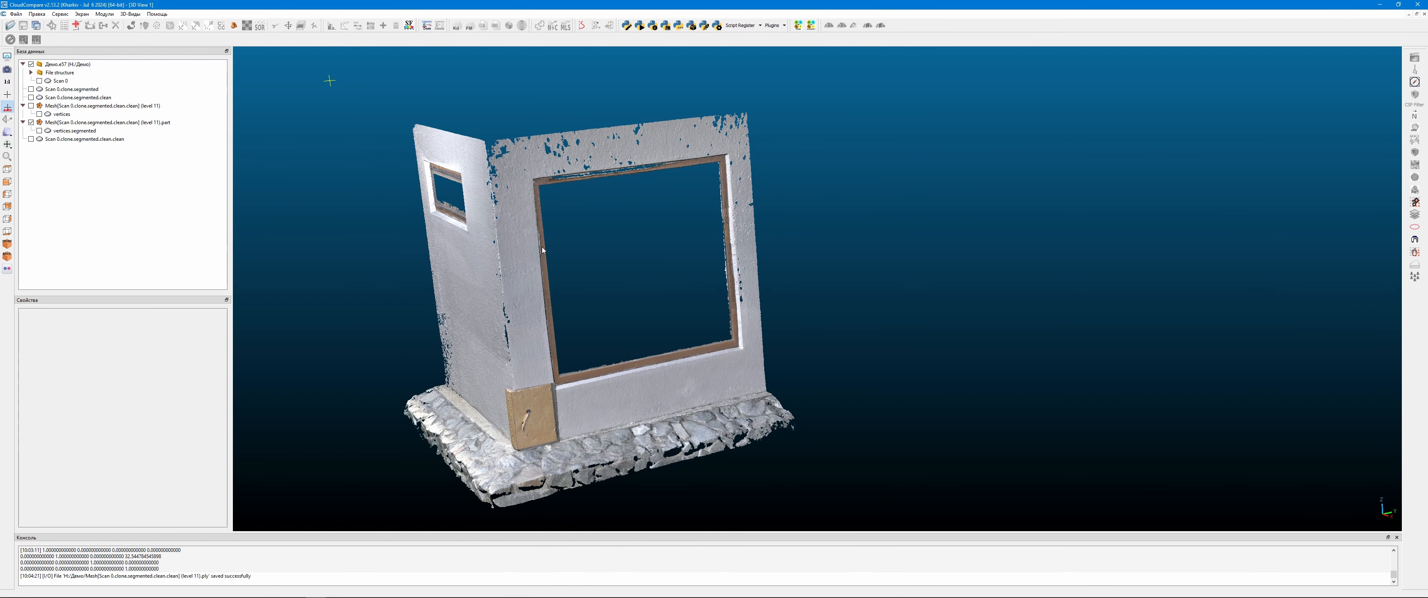
{"action": "scroll", "coordinate": [1334, 82], "scroll_direction": "down", "scroll_amount": 1}
{"action": "left_click", "coordinate": [1380, 6]}
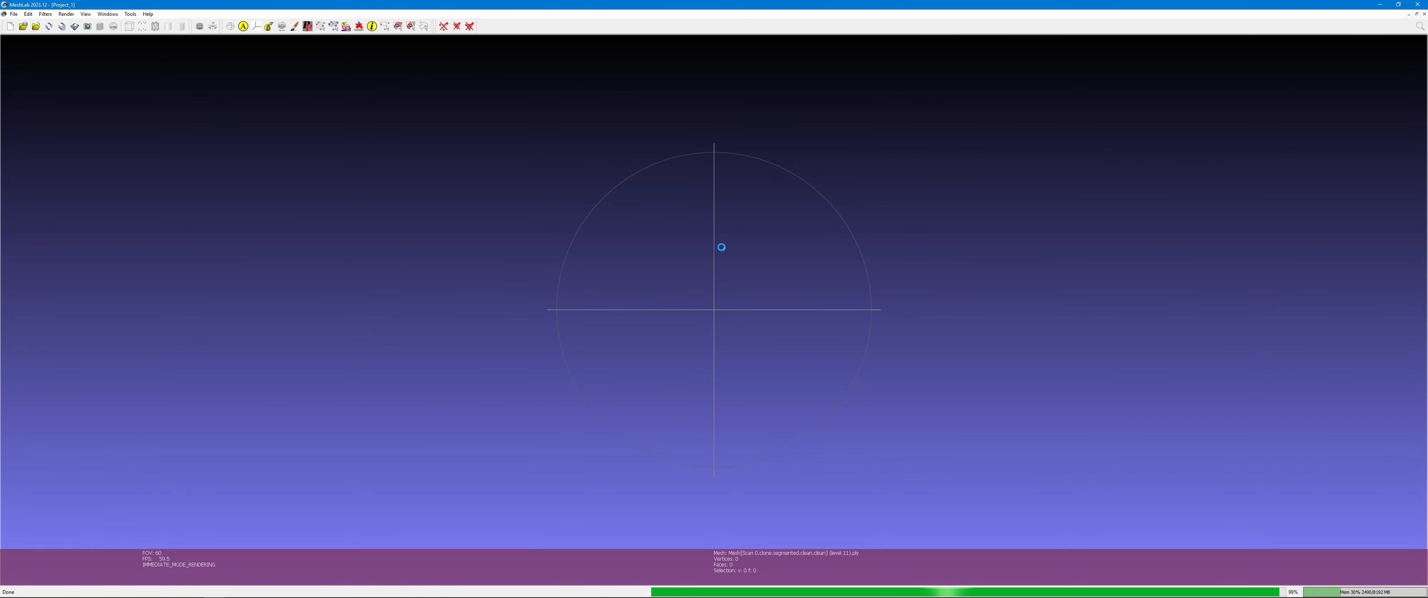
{"action": "mouse_move", "coordinate": [686, 412]}
{"action": "left_mouse_down"}
{"action": "mouse_move", "coordinate": [629, 233]}
{"action": "mouse_move", "coordinate": [582, 391]}
{"action": "mouse_move", "coordinate": [754, 439]}
{"action": "mouse_move", "coordinate": [729, 371]}
{"action": "mouse_move", "coordinate": [810, 375]}
{"action": "mouse_move", "coordinate": [711, 404]}
{"action": "left_mouse_up"}
{"action": "mouse_move", "coordinate": [683, 350]}
{"action": "left_mouse_down"}
{"action": "mouse_move", "coordinate": [613, 349]}
{"action": "mouse_move", "coordinate": [671, 350]}
{"action": "mouse_move", "coordinate": [727, 326]}
{"action": "mouse_move", "coordinate": [729, 376]}
{"action": "mouse_move", "coordinate": [392, 371]}
{"action": "mouse_move", "coordinate": [372, 350]}
{"action": "mouse_move", "coordinate": [714, 334]}
{"action": "mouse_move", "coordinate": [674, 334]}
{"action": "left_mouse_up"}
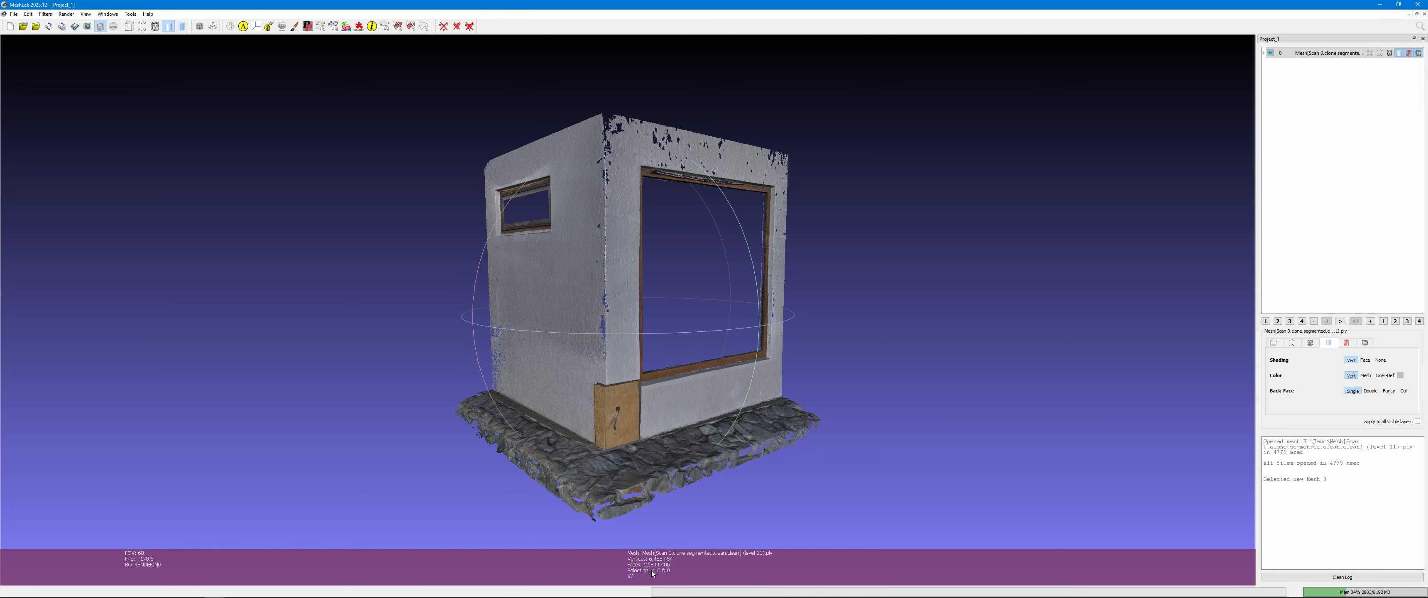
- Inspect the building corner, the large window frame, the wooden box and the stone base of the mesh
{"action": "left_click_drag", "start_coordinate": [660, 395], "coordinate": [612, 285]}
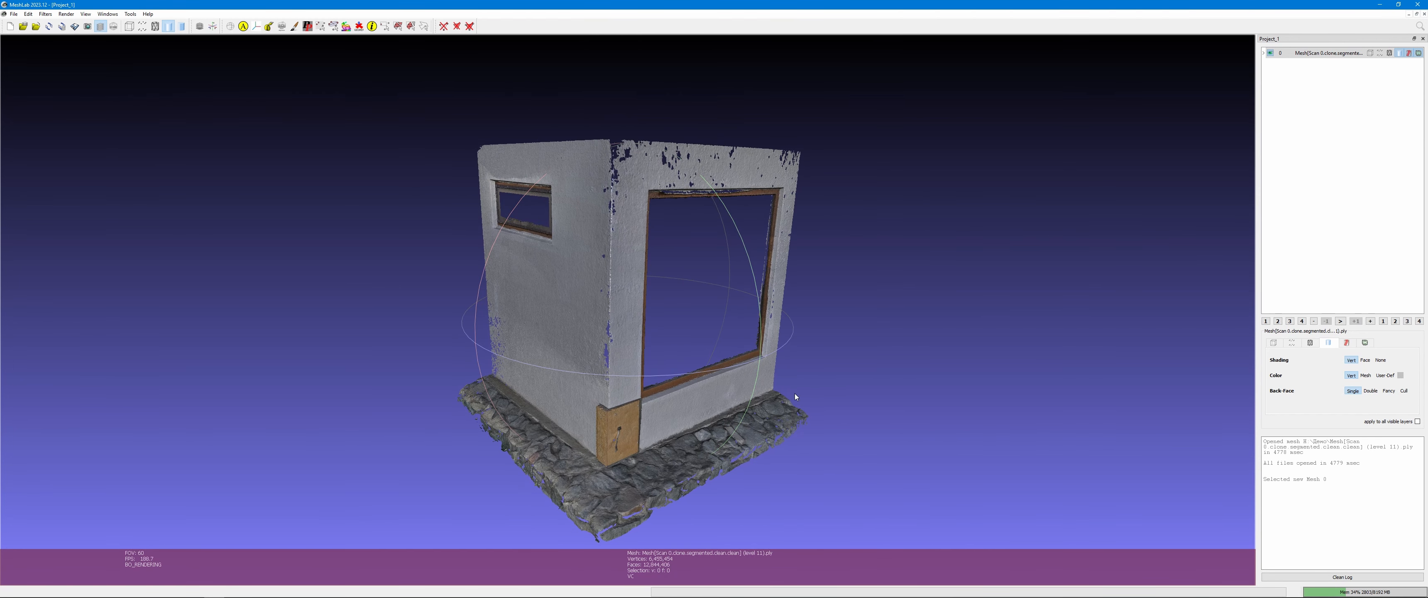
{"action": "left_click_drag", "start_coordinate": [691, 377], "coordinate": [603, 340]}
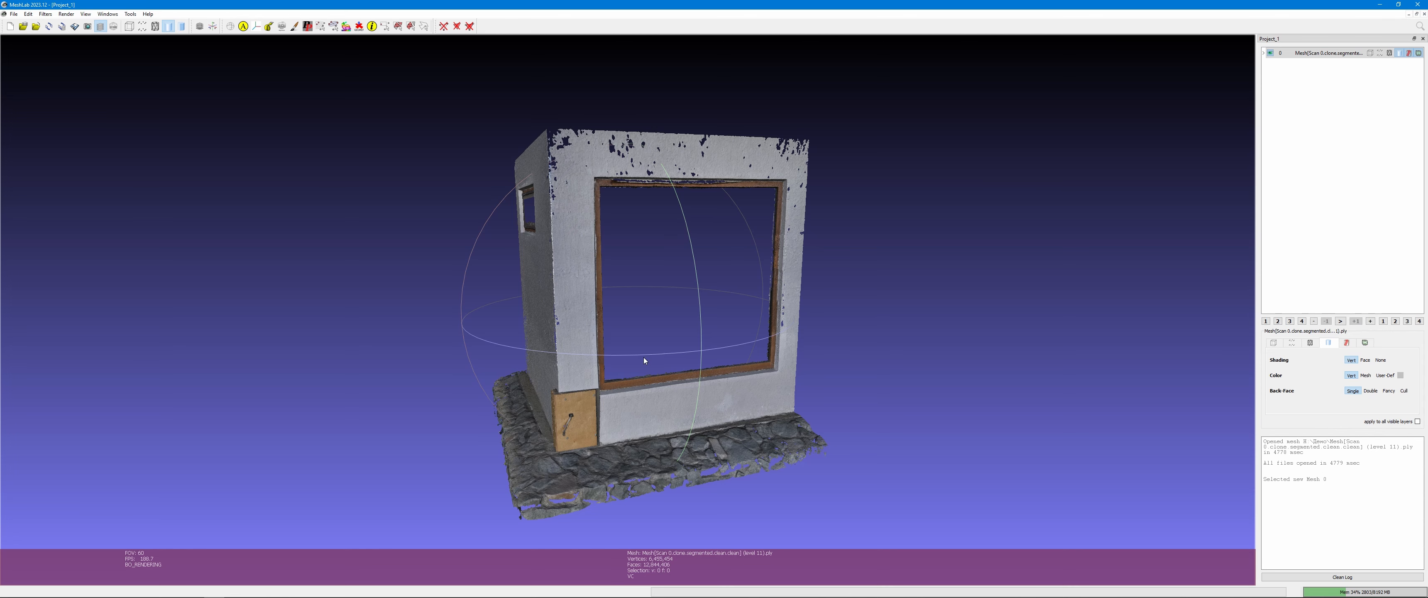
{"action": "scroll", "coordinate": [641, 377], "scroll_direction": "down", "scroll_amount": 5}
{"action": "scroll", "coordinate": [639, 393], "scroll_direction": "up", "scroll_amount": 4}
{"action": "scroll", "coordinate": [639, 392], "scroll_direction": "up", "scroll_amount": 5}
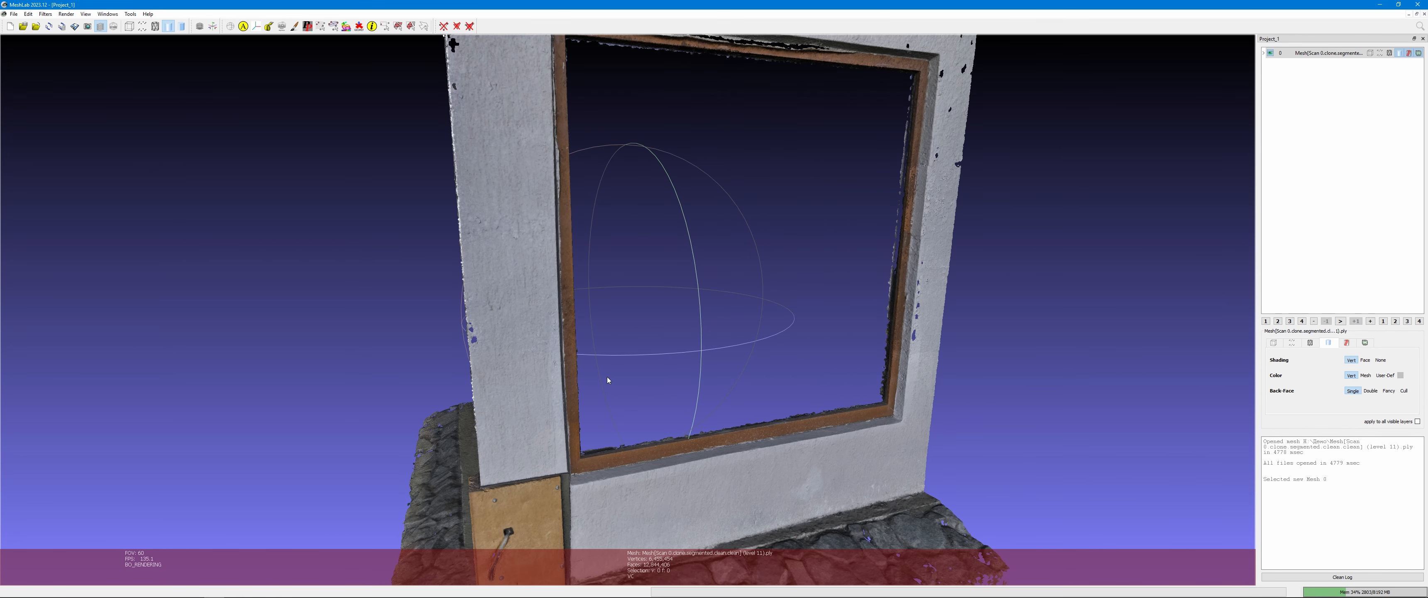
{"action": "left_click_drag", "start_coordinate": [648, 376], "coordinate": [564, 371]}
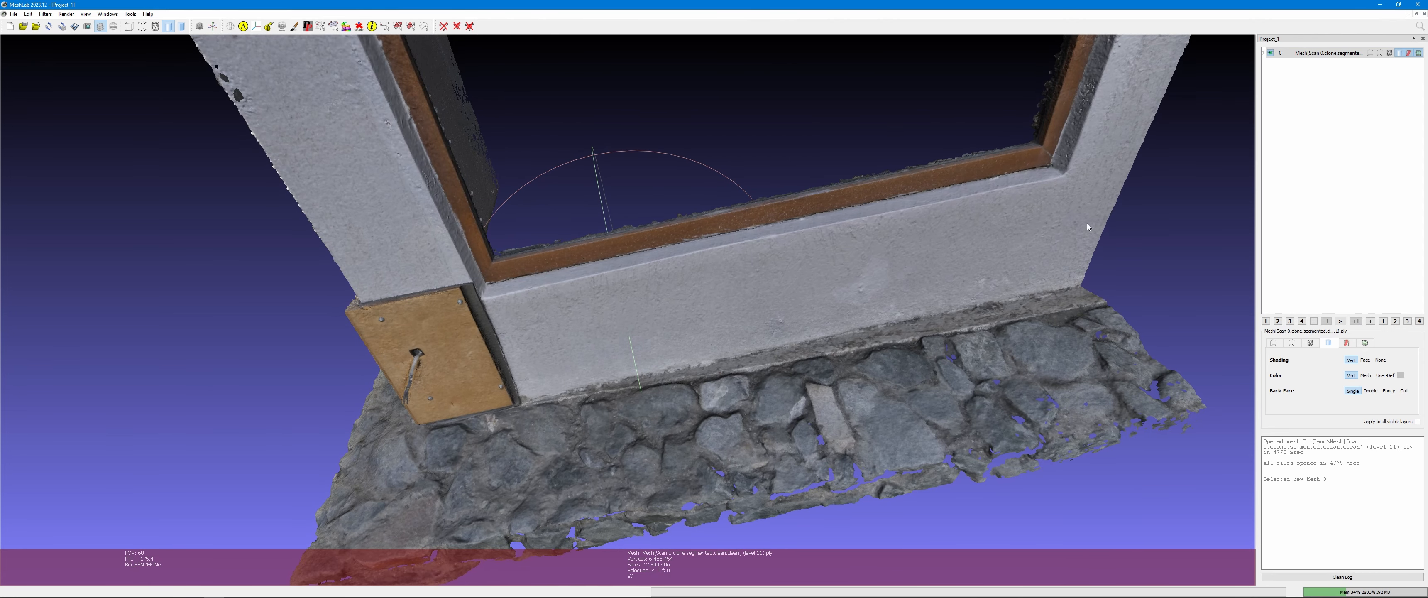
{"action": "scroll", "coordinate": [994, 123], "scroll_direction": "down", "scroll_amount": 2}
{"action": "left_click_drag", "start_coordinate": [632, 303], "coordinate": [550, 230]}
{"action": "scroll", "coordinate": [659, 156], "scroll_direction": "down", "scroll_amount": 4}
- Examine the small window in the side wall up close, including its frame, sill and surrounding plaster
{"action": "middle_click_drag", "start_coordinate": [564, 138], "coordinate": [657, 285]}
{"action": "scroll", "coordinate": [711, 262], "scroll_direction": "down", "scroll_amount": 4}
{"action": "scroll", "coordinate": [711, 263], "scroll_direction": "down", "scroll_amount": 2}
{"action": "scroll", "coordinate": [619, 286], "scroll_direction": "up", "scroll_amount": 2}
{"action": "scroll", "coordinate": [619, 286], "scroll_direction": "up", "scroll_amount": 8}
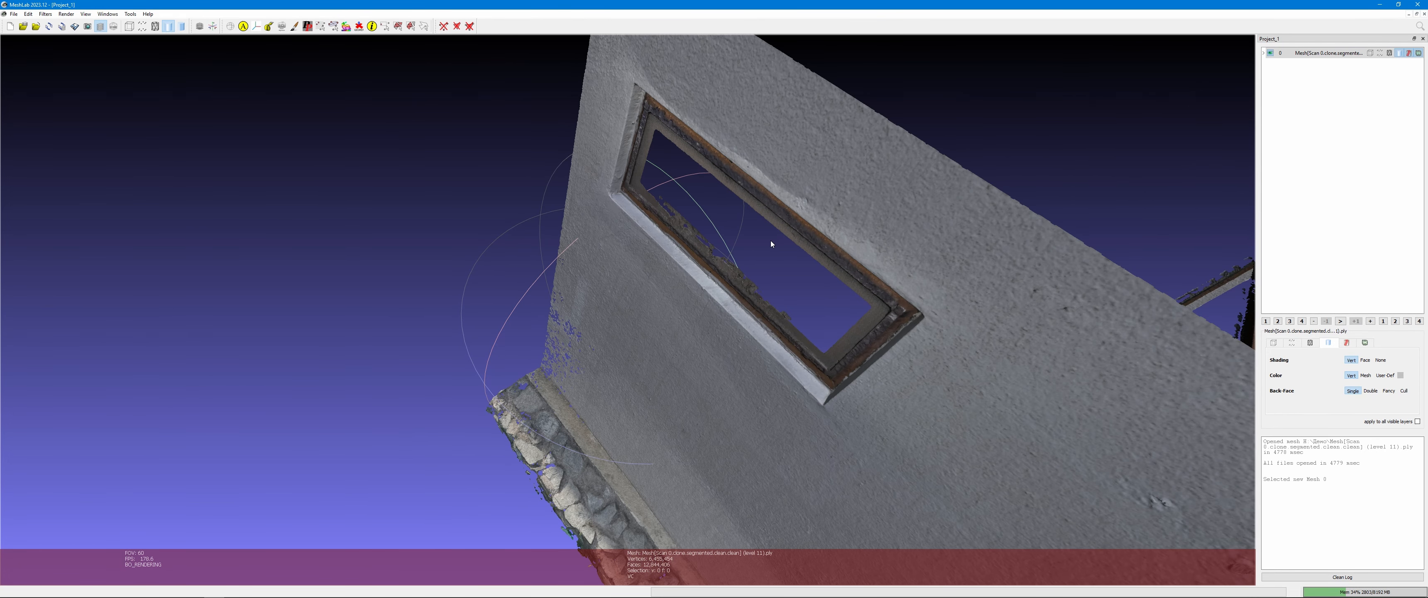
{"action": "left_click_drag", "start_coordinate": [771, 242], "coordinate": [881, 226]}
{"action": "scroll", "coordinate": [882, 226], "scroll_direction": "down", "scroll_amount": 3}
{"action": "scroll", "coordinate": [723, 268], "scroll_direction": "up", "scroll_amount": 5}
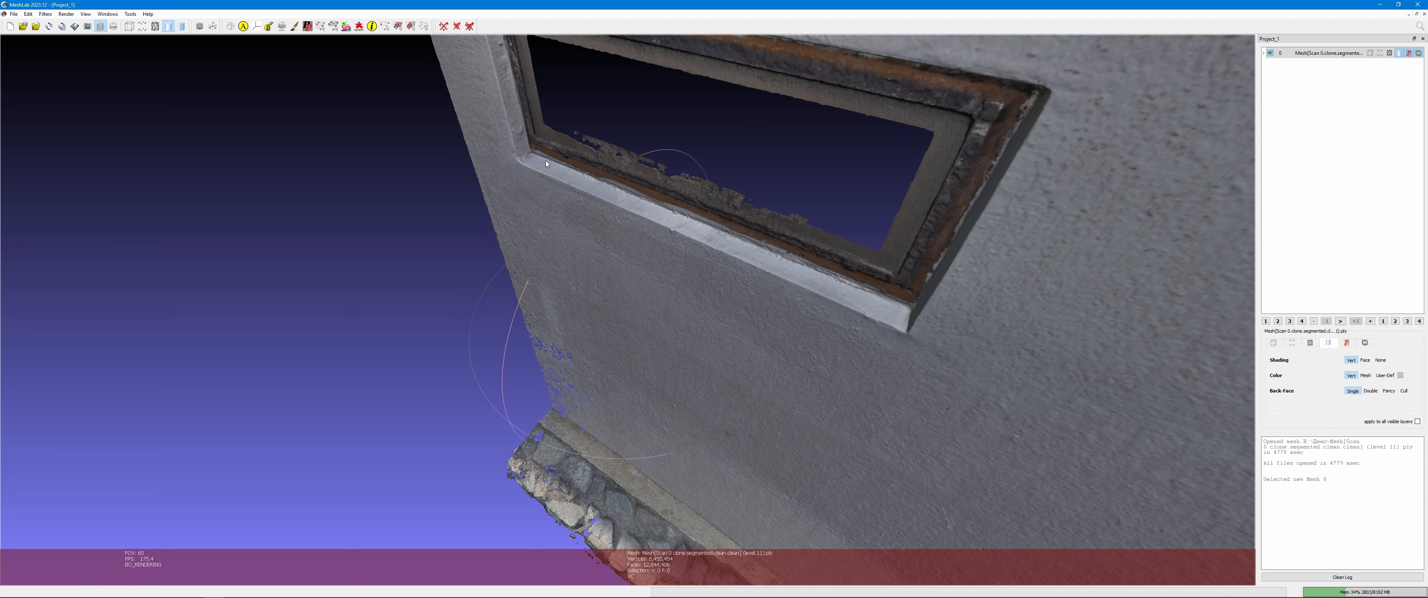
{"action": "scroll", "coordinate": [780, 296], "scroll_direction": "up", "scroll_amount": 3}
{"action": "scroll", "coordinate": [838, 341], "scroll_direction": "down", "scroll_amount": 6}
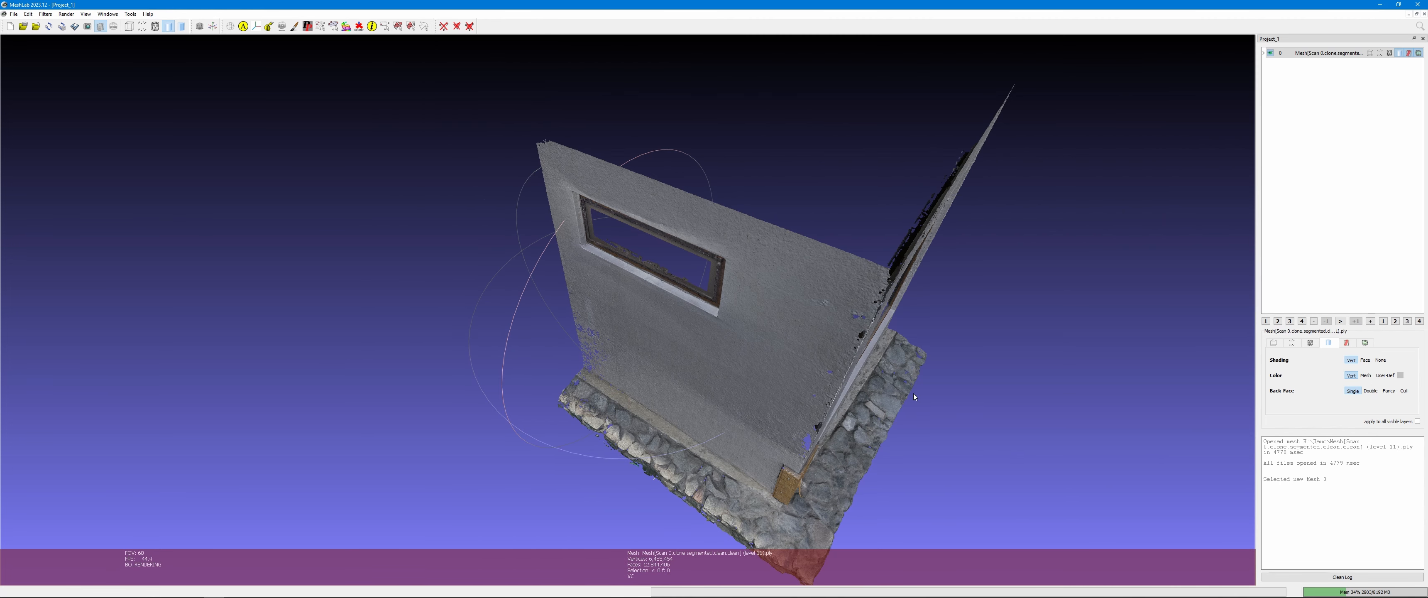
- Examine the wooden box at the corner and the large window's lower frame at close range
{"action": "left_click_drag", "start_coordinate": [871, 416], "coordinate": [912, 405]}
{"action": "scroll", "coordinate": [873, 340], "scroll_direction": "down", "scroll_amount": 3}
{"action": "middle_click_drag", "start_coordinate": [873, 338], "coordinate": [798, 300]}
{"action": "scroll", "coordinate": [662, 324], "scroll_direction": "up", "scroll_amount": 3}
{"action": "scroll", "coordinate": [661, 327], "scroll_direction": "up", "scroll_amount": 2}
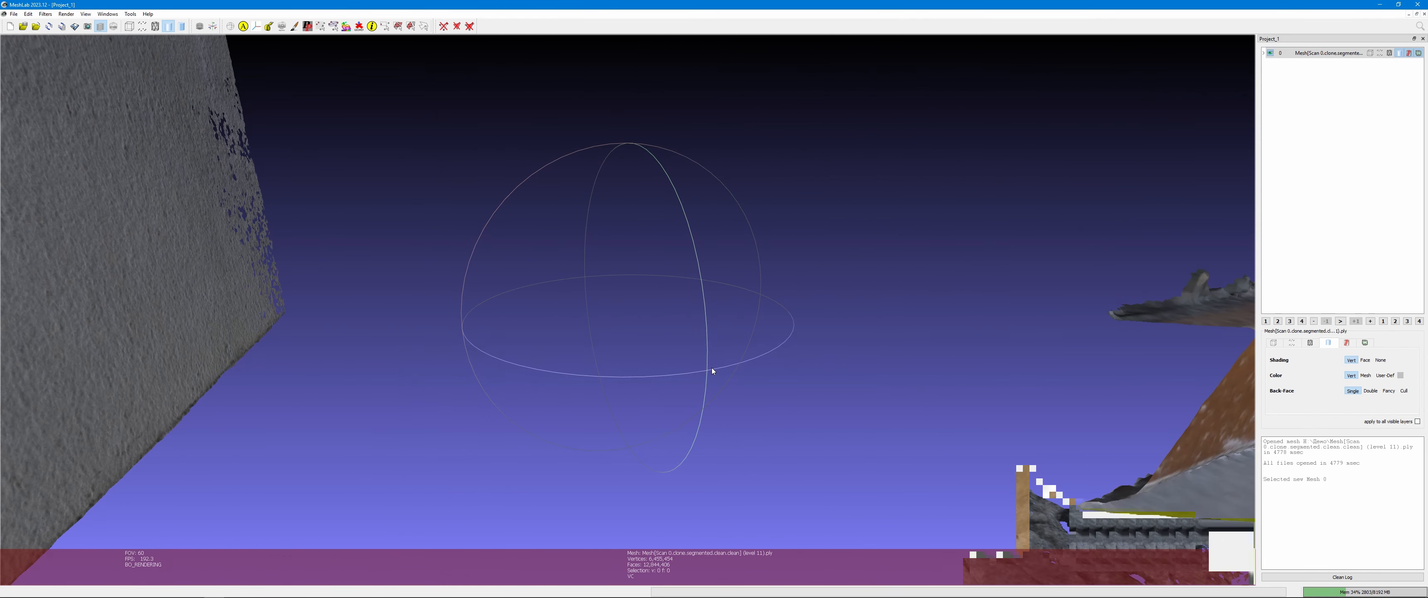
{"action": "scroll", "coordinate": [712, 367], "scroll_direction": "down", "scroll_amount": 1}
{"action": "left_click_drag", "start_coordinate": [800, 376], "coordinate": [822, 297]}
{"action": "scroll", "coordinate": [823, 297], "scroll_direction": "up", "scroll_amount": 3}
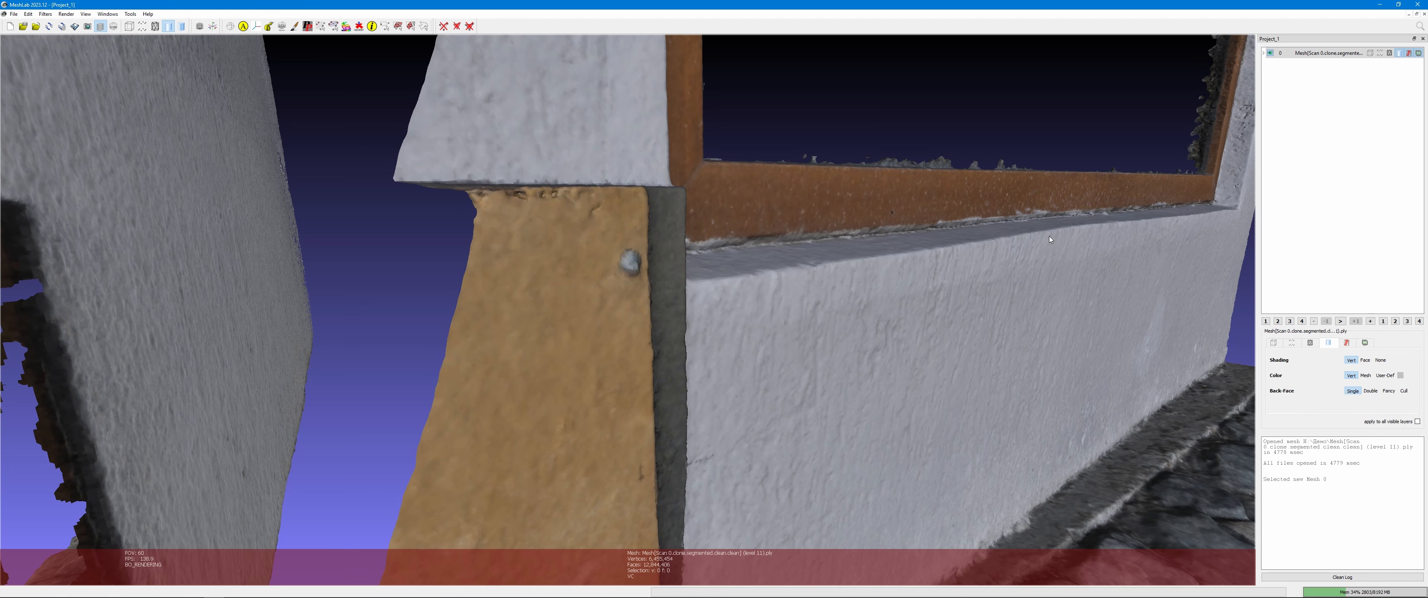
{"action": "scroll", "coordinate": [979, 246], "scroll_direction": "up", "scroll_amount": 6}
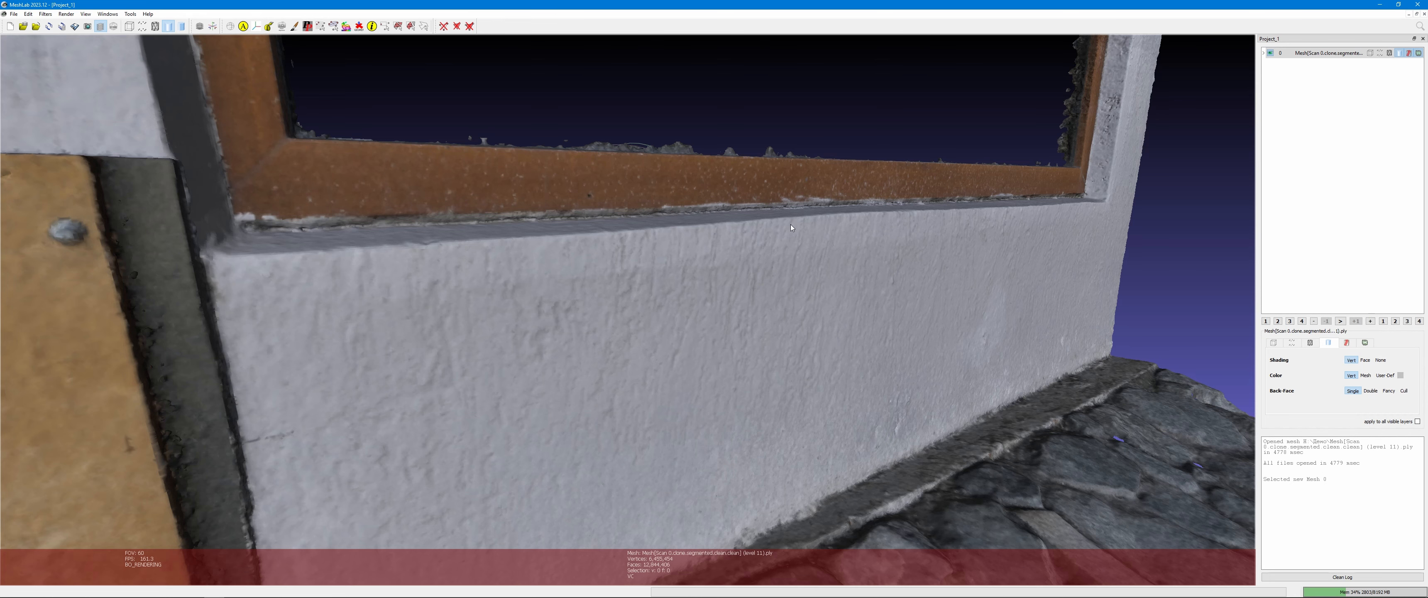
- Examine the plaster relief and texture of the wall below the large window from several angles
{"action": "scroll", "coordinate": [790, 226], "scroll_direction": "down", "scroll_amount": 8}
{"action": "left_click_drag", "start_coordinate": [790, 226], "coordinate": [526, 129]}
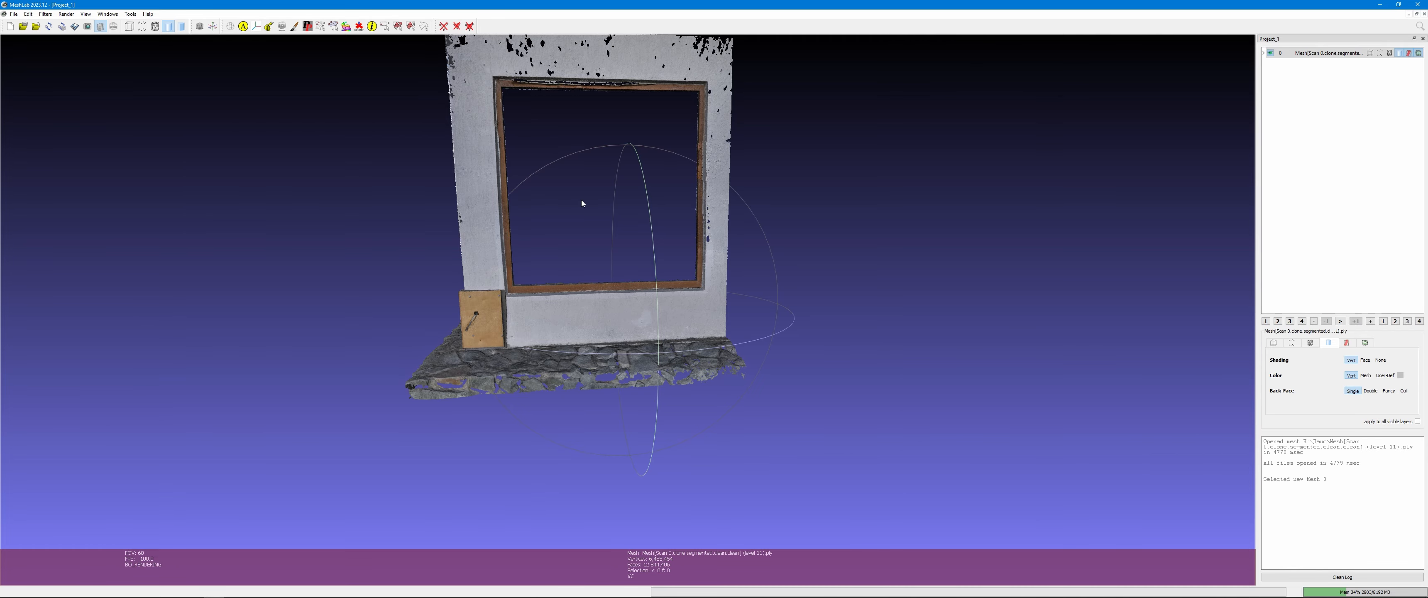
{"action": "scroll", "coordinate": [582, 203], "scroll_direction": "down", "scroll_amount": 3}
{"action": "scroll", "coordinate": [586, 270], "scroll_direction": "up", "scroll_amount": 8}
{"action": "scroll", "coordinate": [583, 273], "scroll_direction": "up", "scroll_amount": 3}
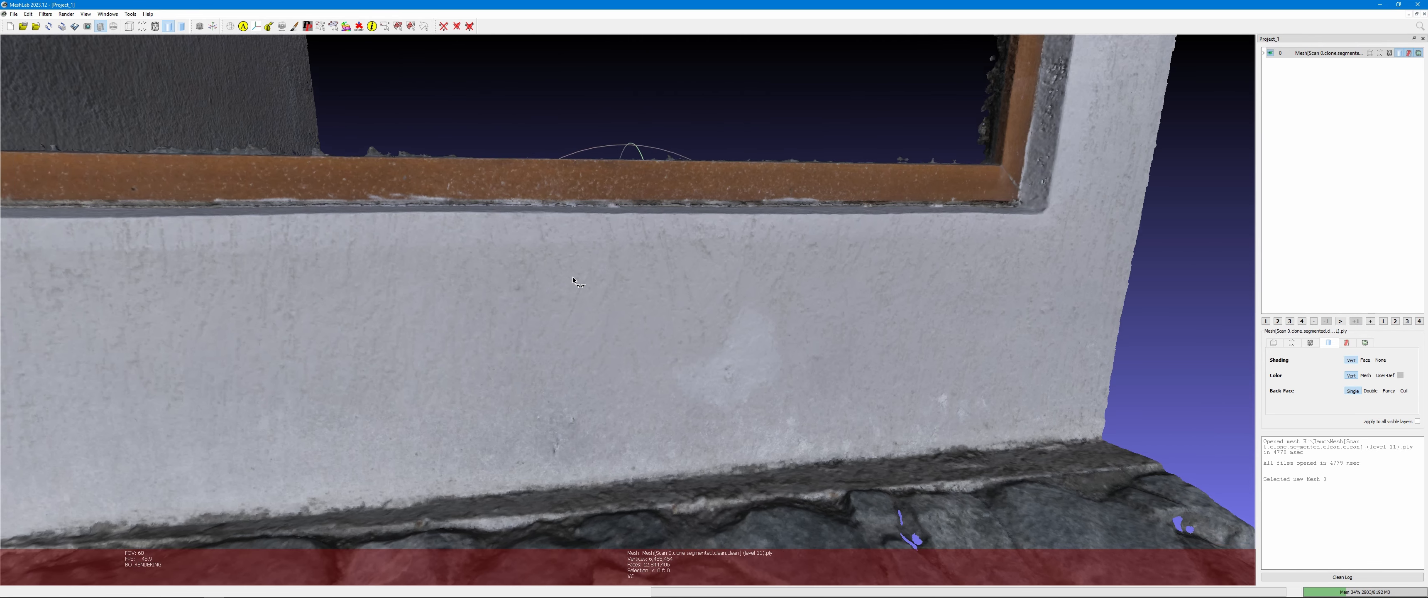
{"action": "left_click_drag", "start_coordinate": [573, 277], "coordinate": [651, 287]}
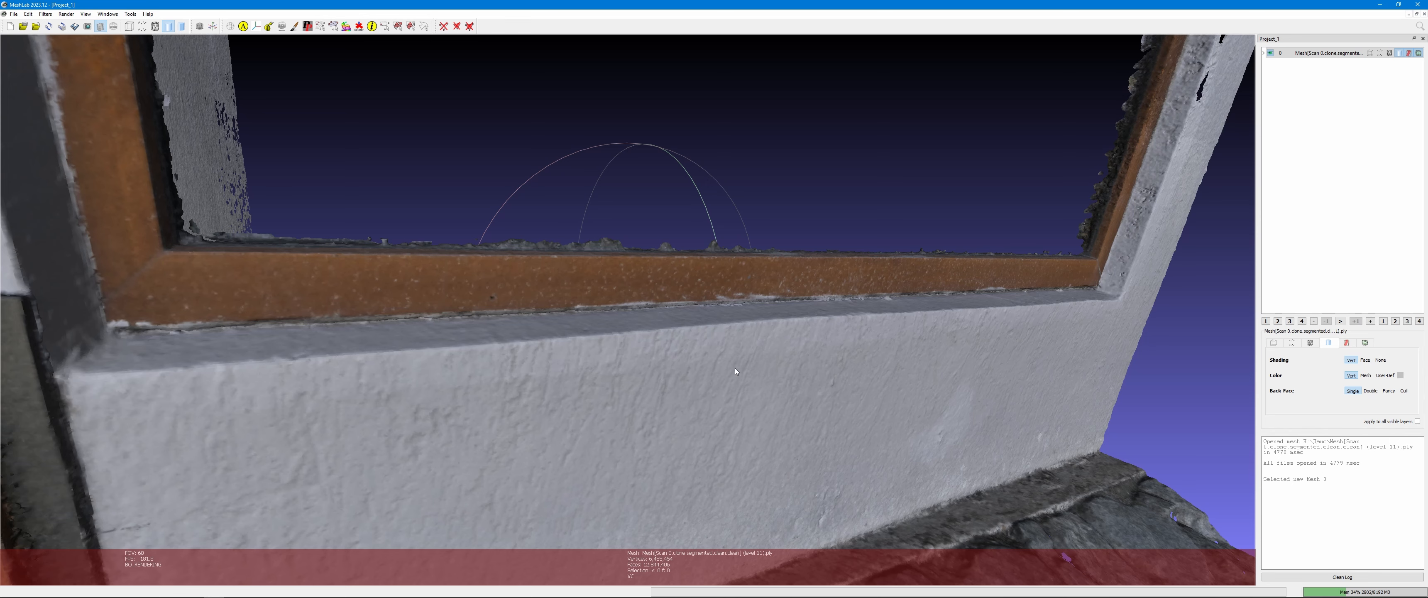
{"action": "left_click_drag", "start_coordinate": [824, 349], "coordinate": [910, 333]}
{"action": "scroll", "coordinate": [903, 321], "scroll_direction": "down", "scroll_amount": 2}
{"action": "scroll", "coordinate": [898, 320], "scroll_direction": "up", "scroll_amount": 9}
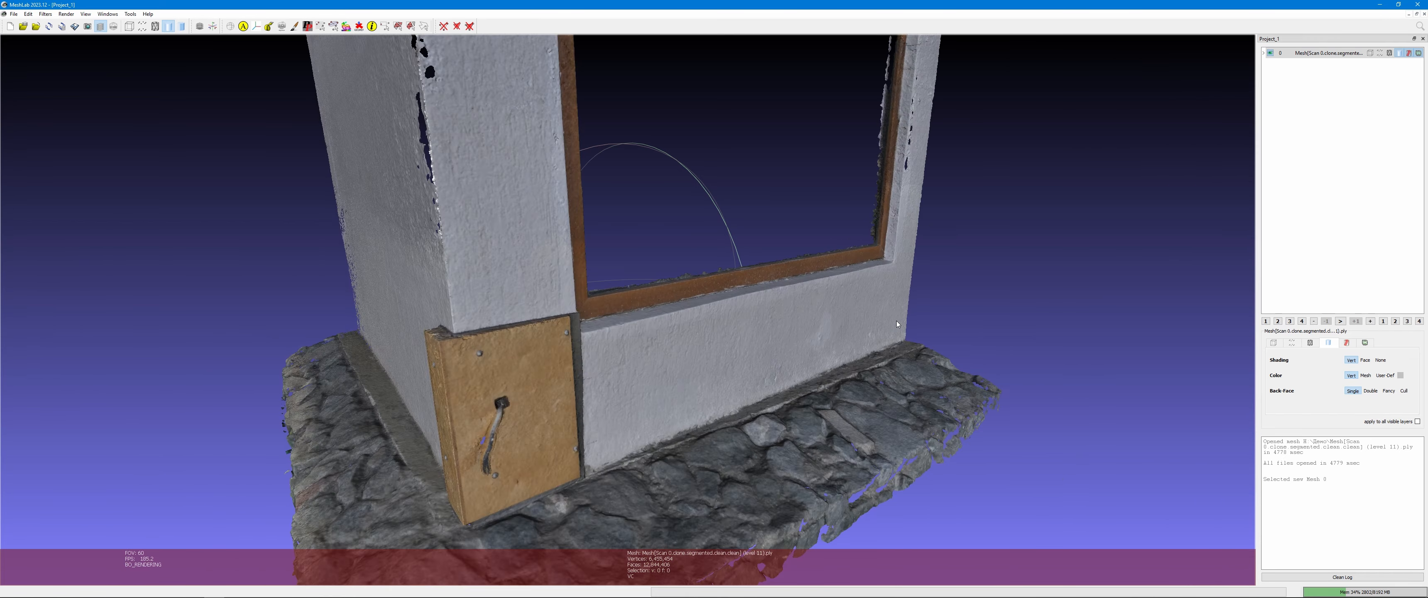
- Review the whole mesh from the outside corner, checking both walls, the wall edges and the stone base
{"action": "scroll", "coordinate": [655, 165], "scroll_direction": "down", "scroll_amount": 1}
{"action": "middle_click_drag", "start_coordinate": [655, 165], "coordinate": [673, 209]}
{"action": "left_click_drag", "start_coordinate": [673, 286], "coordinate": [660, 293]}
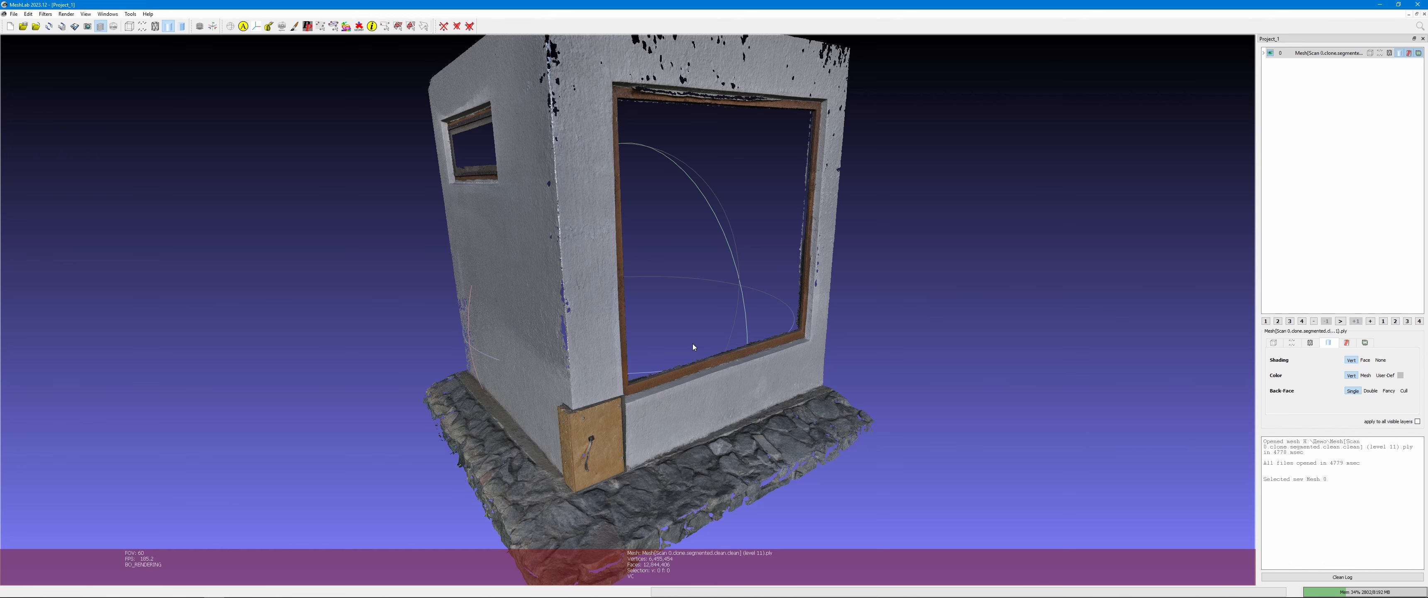
{"action": "left_click_drag", "start_coordinate": [605, 378], "coordinate": [553, 347]}
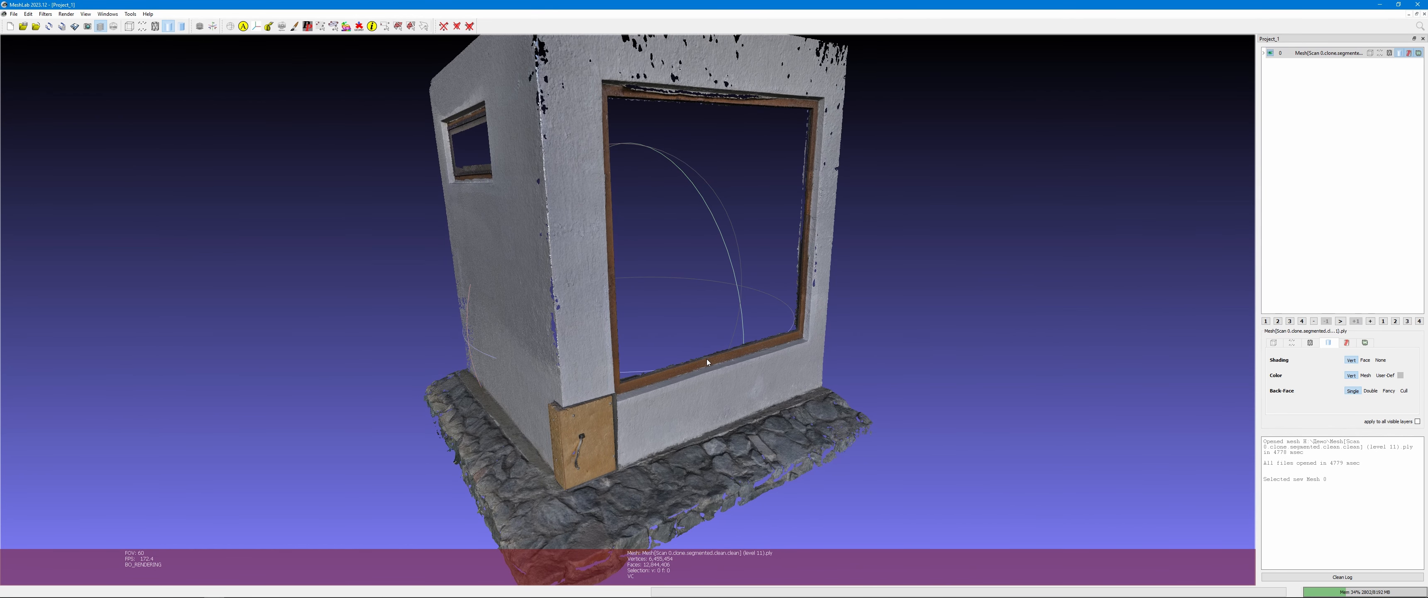
{"action": "mouse_move", "coordinate": [707, 324]}
{"action": "left_mouse_down"}
{"action": "mouse_move", "coordinate": [695, 333]}
{"action": "mouse_move", "coordinate": [715, 327]}
{"action": "mouse_move", "coordinate": [709, 315]}
{"action": "left_mouse_up"}
{"action": "scroll", "coordinate": [650, 377], "scroll_direction": "down", "scroll_amount": 2}
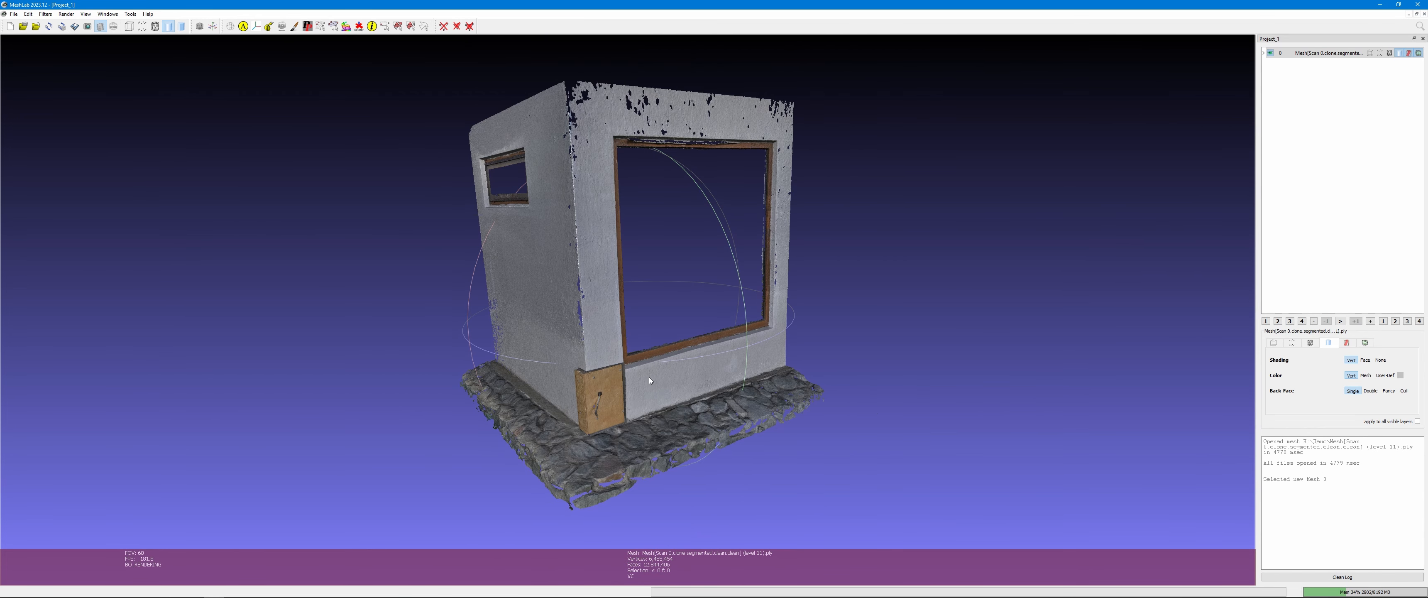
{"action": "scroll", "coordinate": [652, 377], "scroll_direction": "up", "scroll_amount": 4}
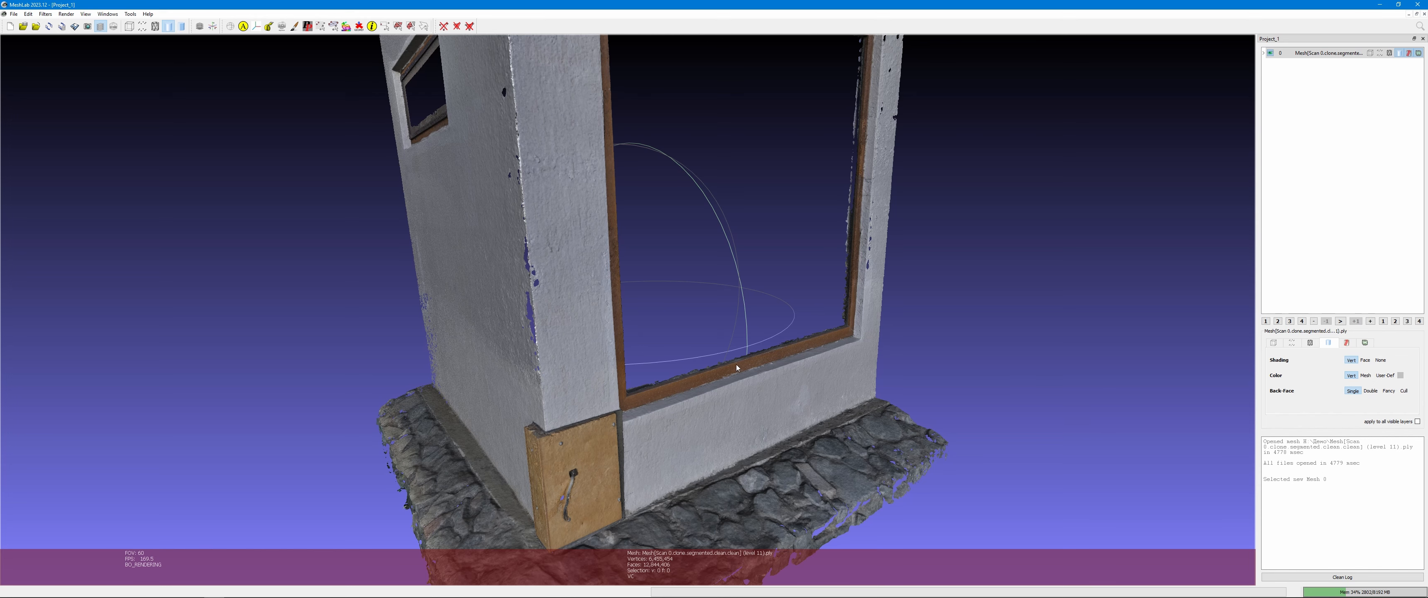
{"action": "left_click_drag", "start_coordinate": [736, 364], "coordinate": [525, 356]}
{"action": "left_click_drag", "start_coordinate": [636, 343], "coordinate": [701, 354]}
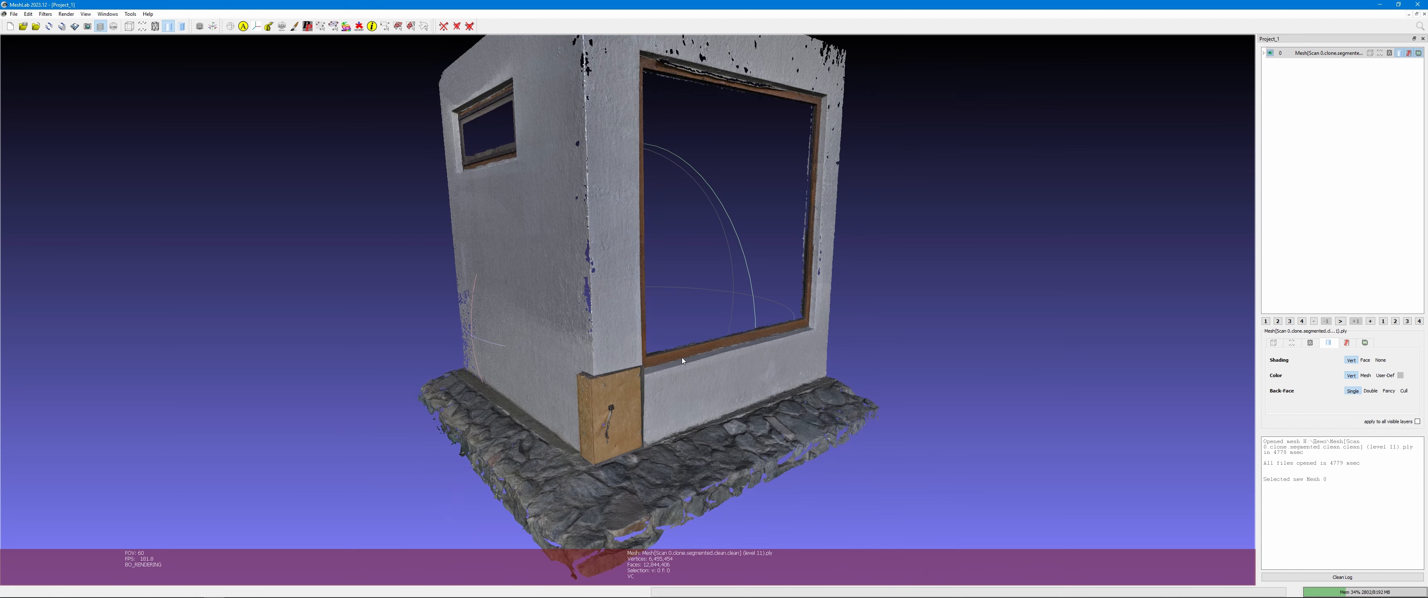